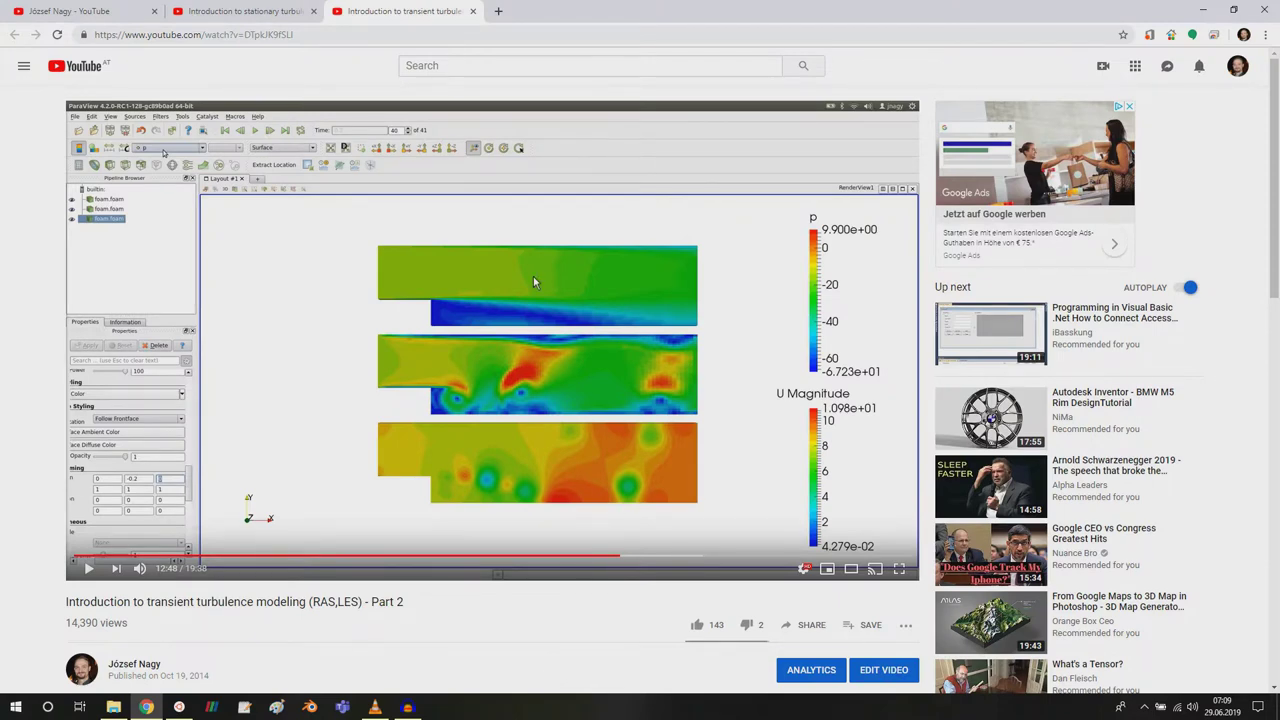
Return to the transient turbulence Part 2 tab and play the video on to 13:11.
click(245, 11)
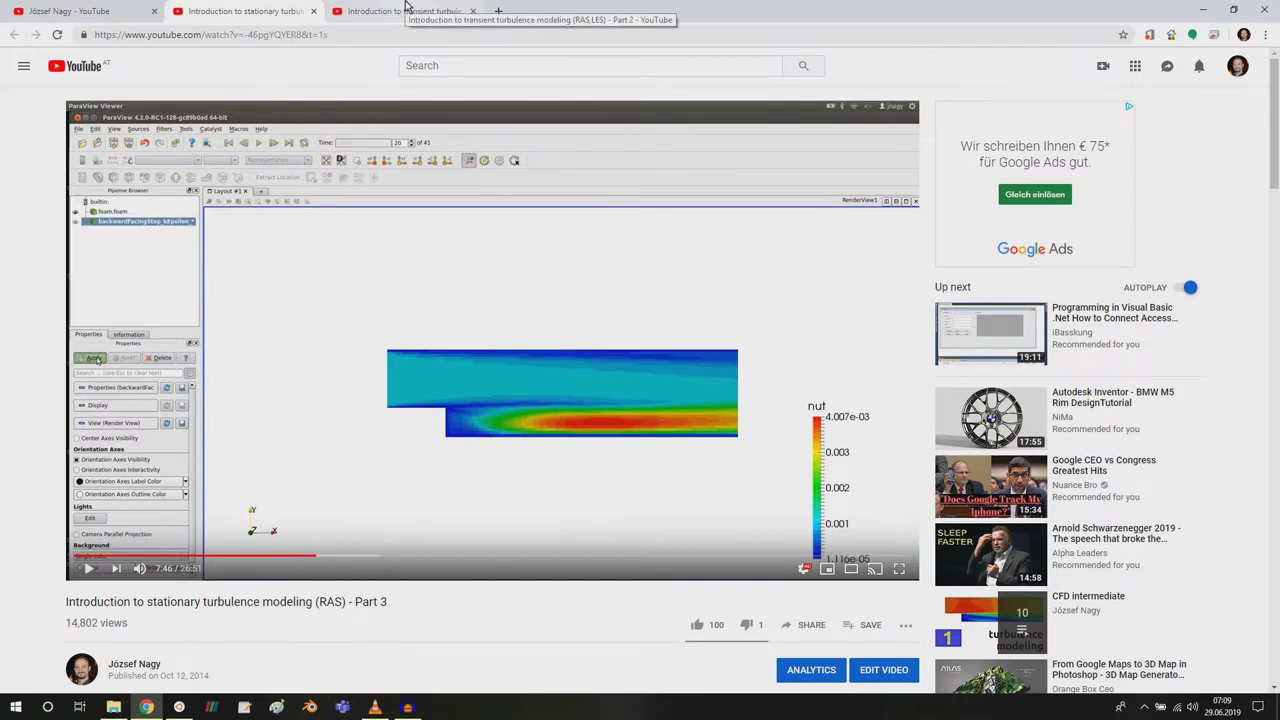
click(405, 11)
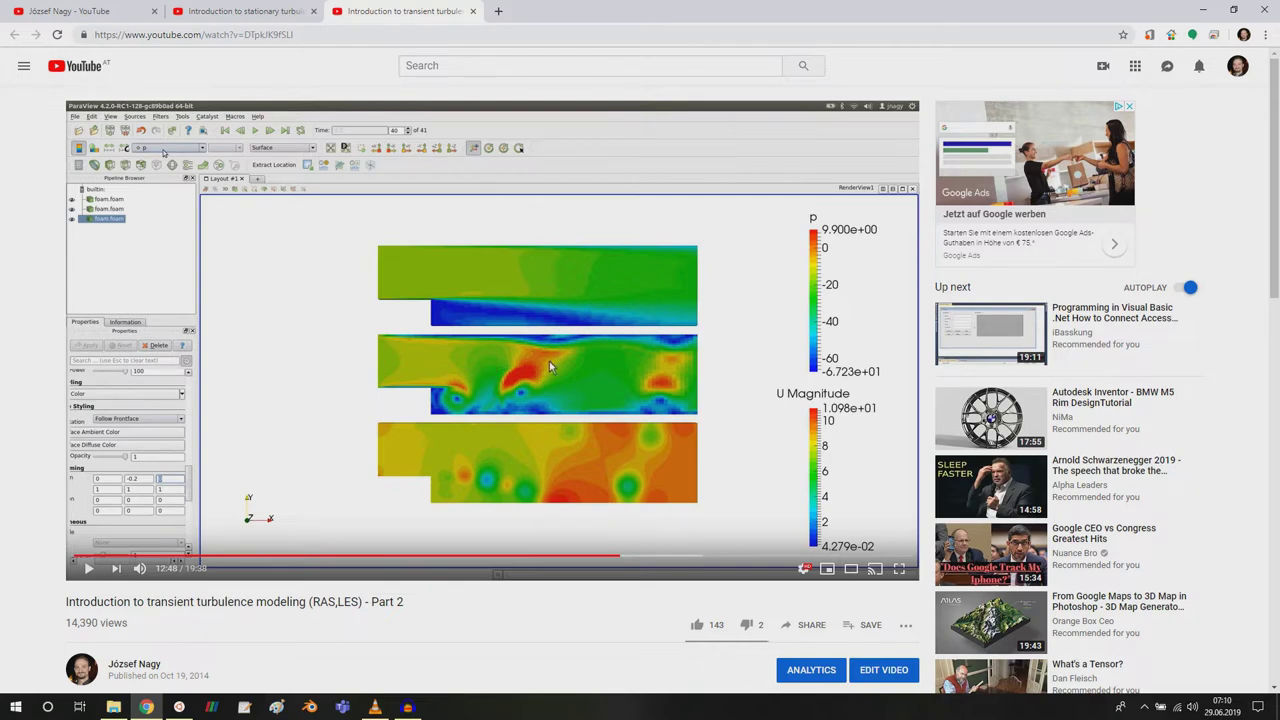
click(87, 570)
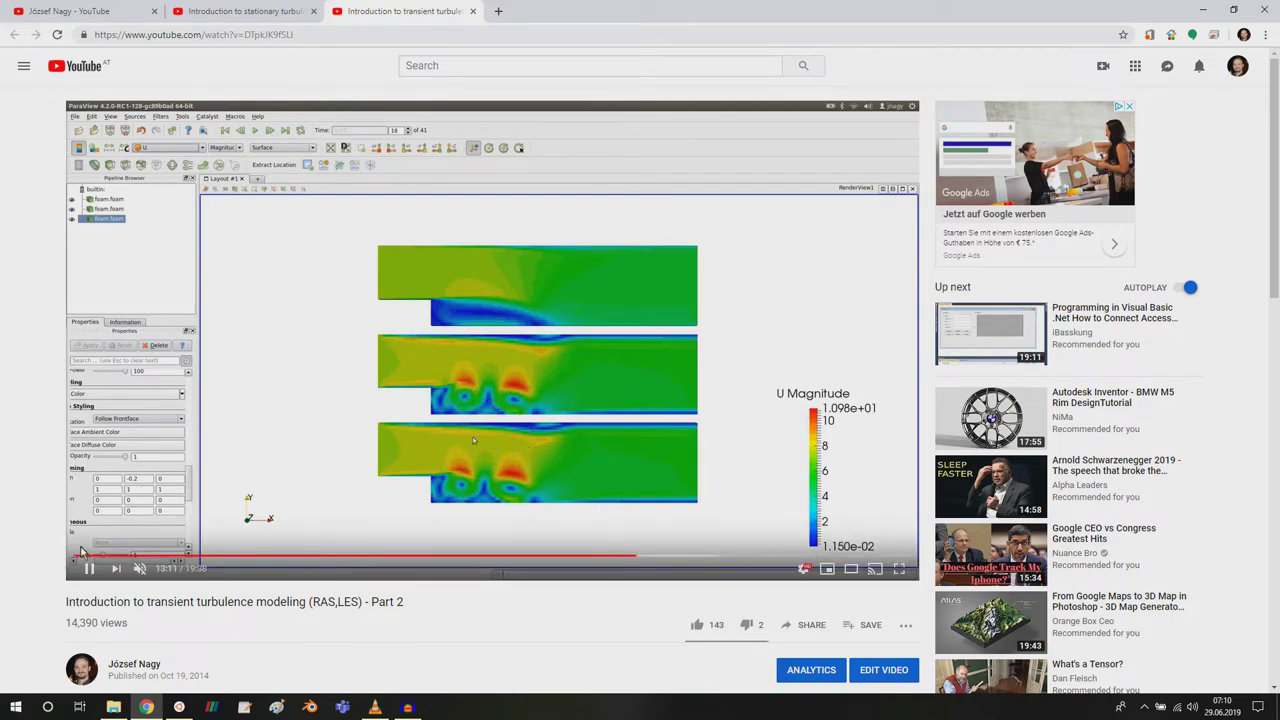
Pause the Part 2 video at 13:13 and compare it with the stationary Part 3 tab.
right_click(88, 567)
click(95, 525)
click(265, 11)
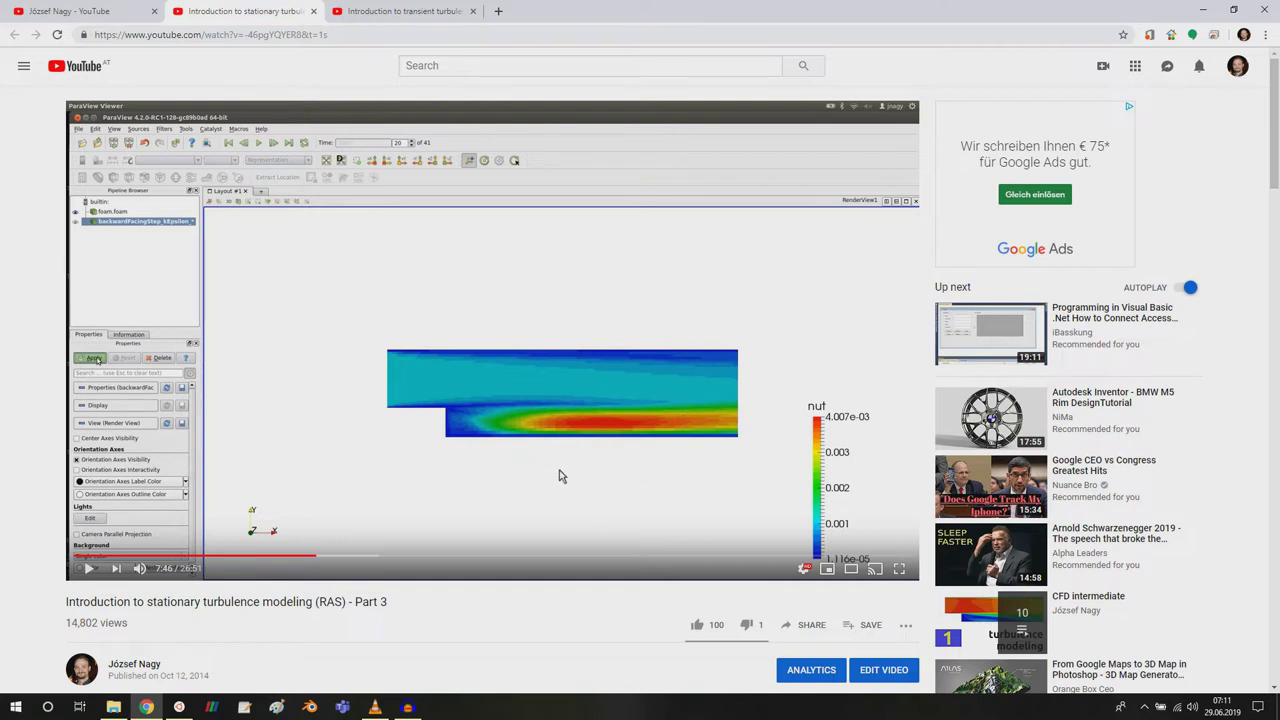
click(410, 11)
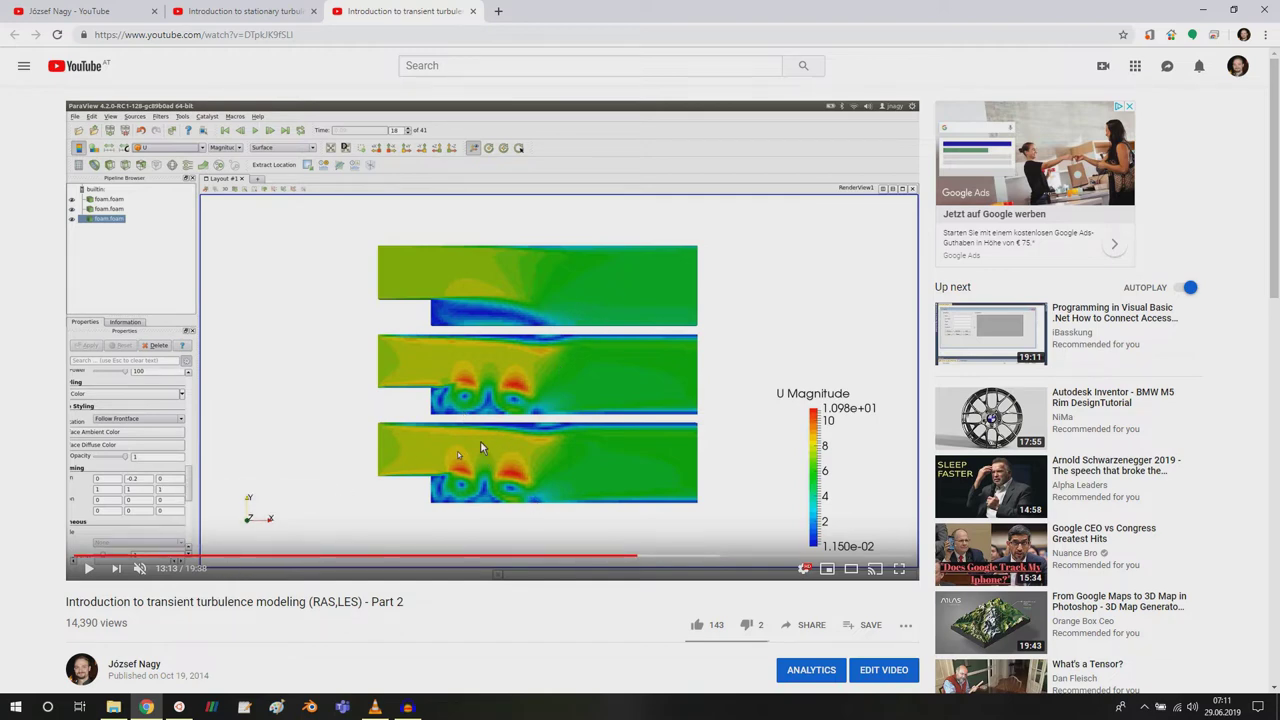
click(236, 10)
key(ctrl+Tab)
click(241, 10)
key(ctrl+Tab)
Expand the Part 2 video description, then switch to the cases folder in File Explorer.
scroll(140, 605, down, 3)
click(130, 413)
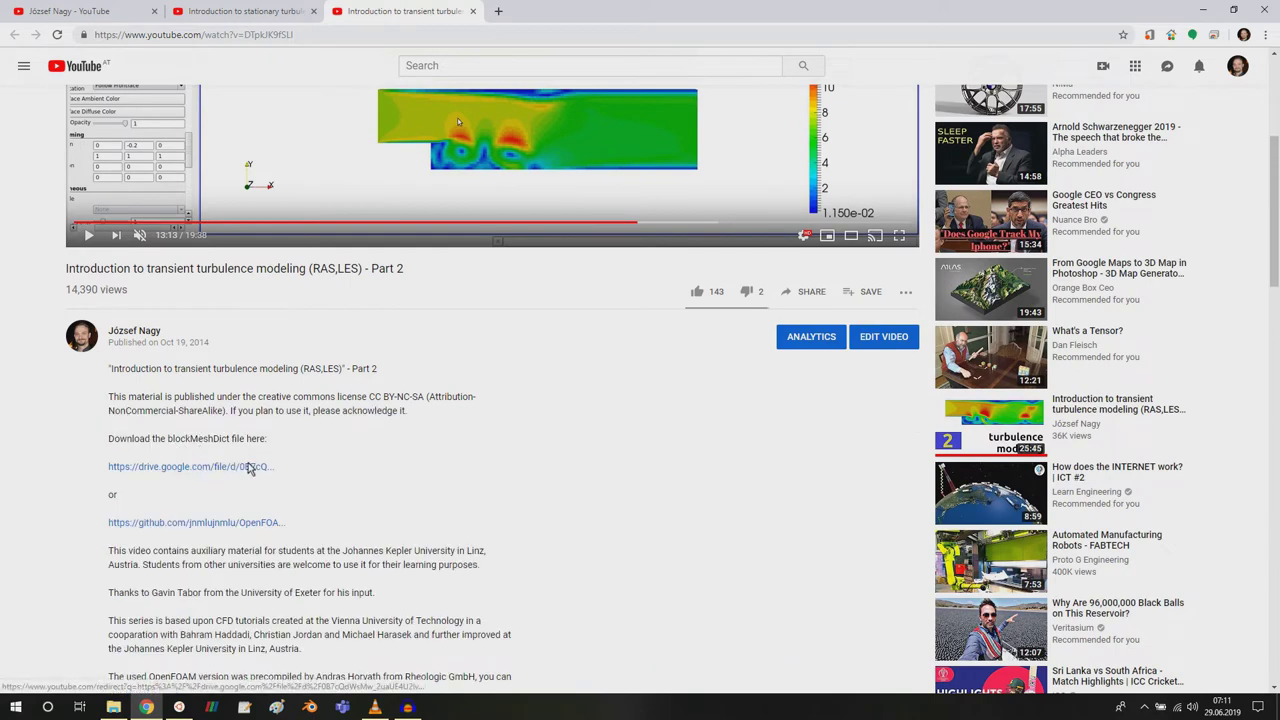
scroll(250, 469, up, 3)
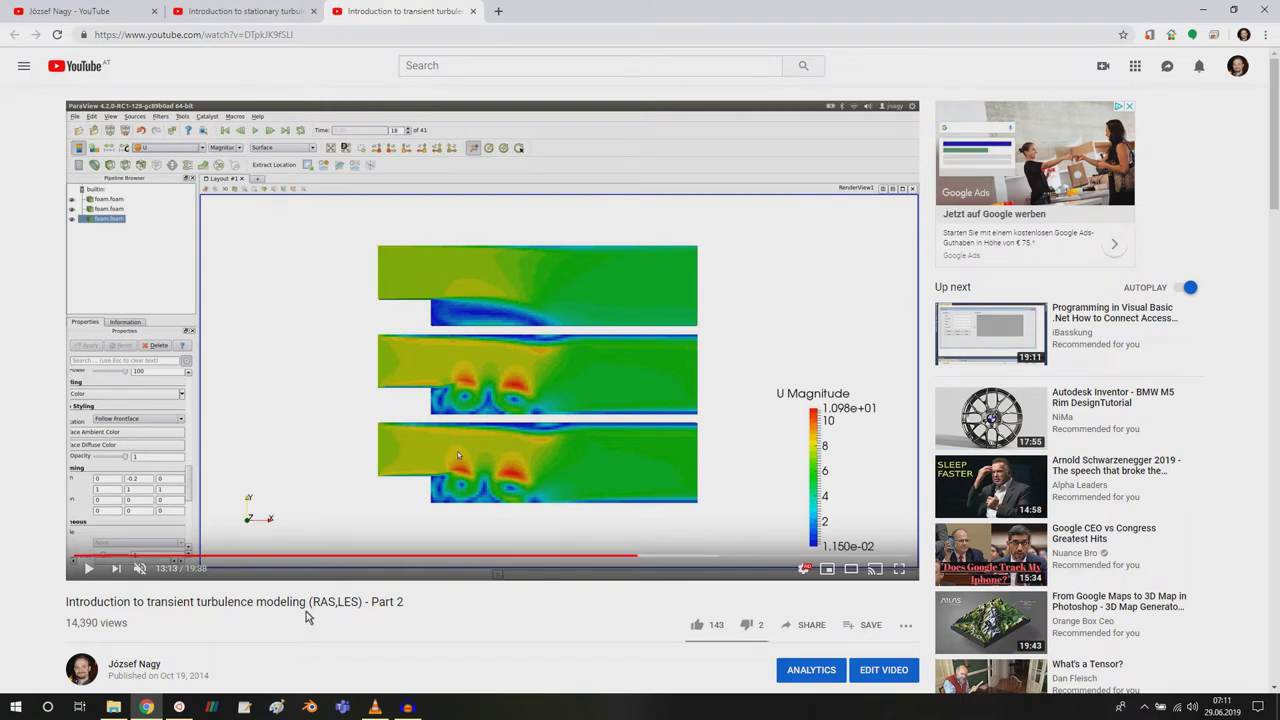
click(113, 707)
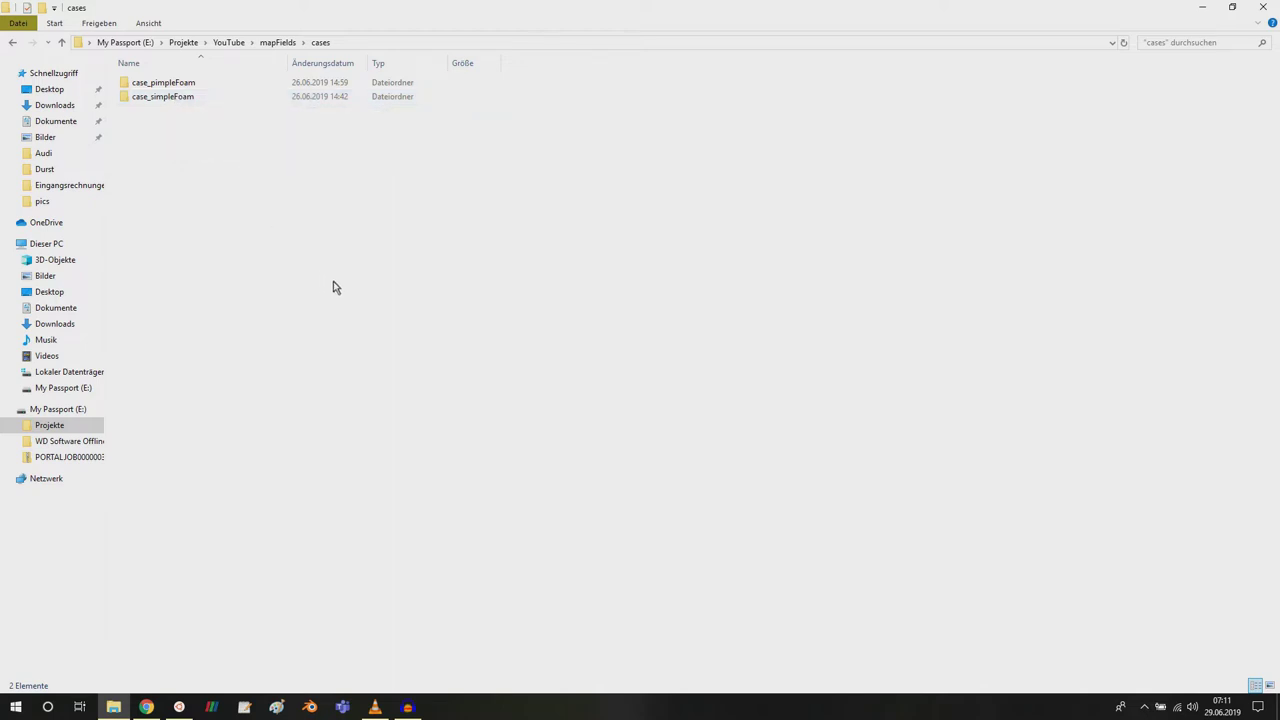
Enter the case_simpleFoam folder and open its foam file with ParaView.
double_click(203, 97)
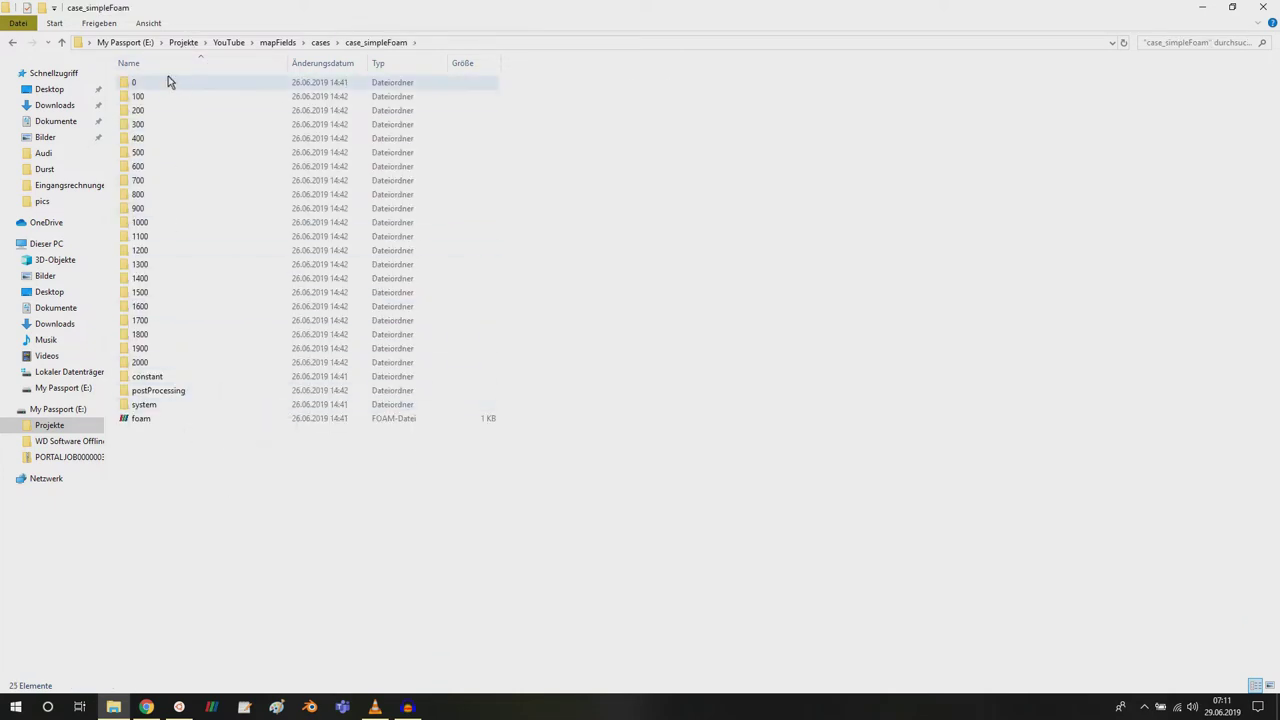
click(163, 420)
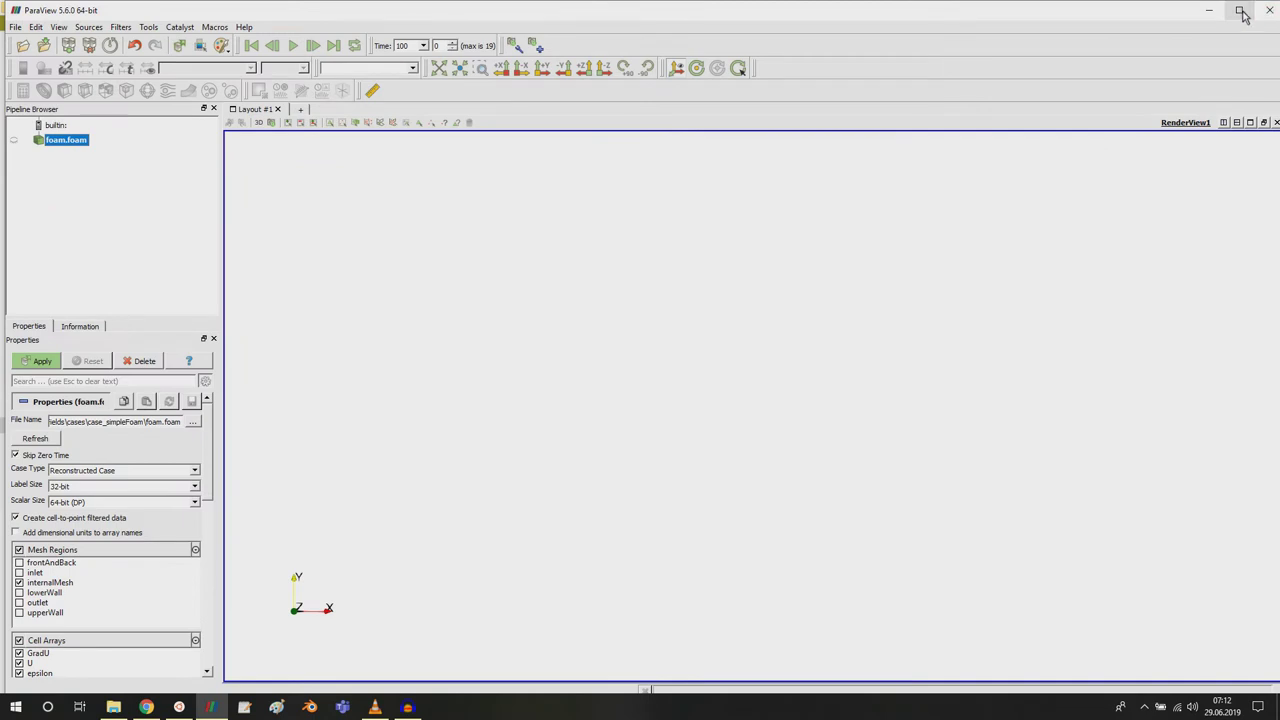
Maximize ParaView and load the simpleFoam case with Skip Zero Time unchecked.
click(1242, 12)
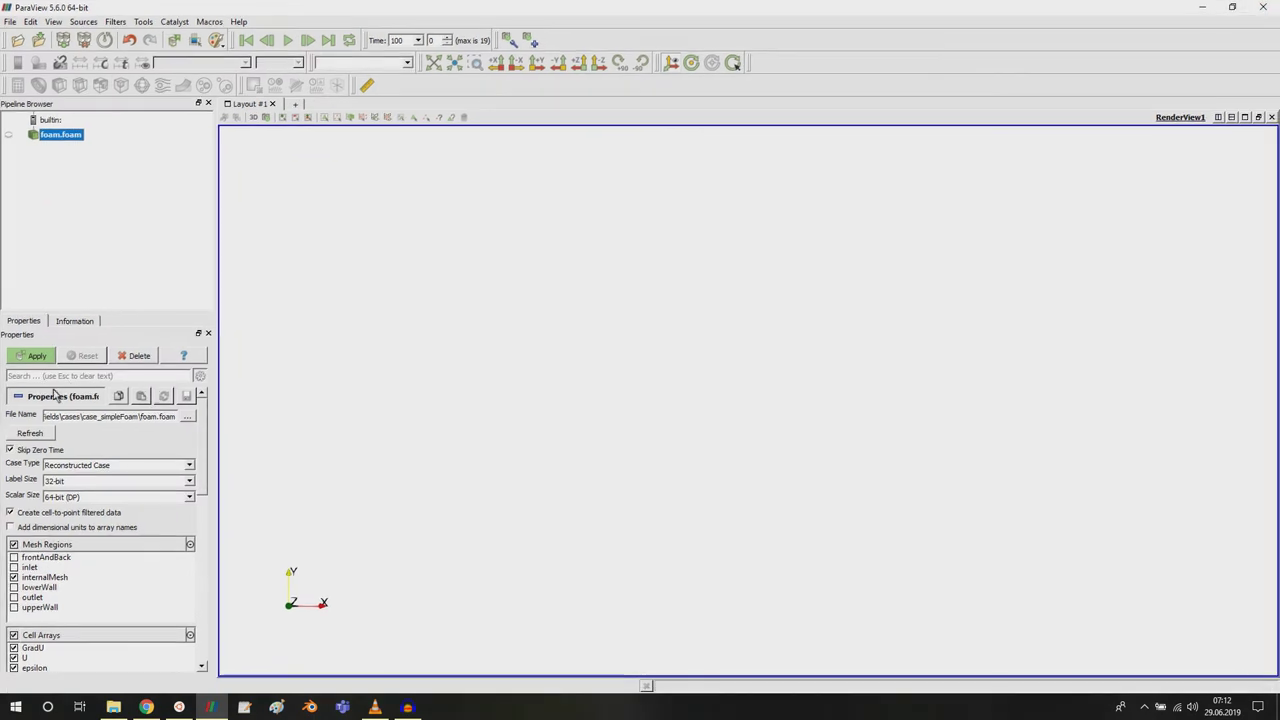
click(37, 449)
click(35, 356)
Jump to the final time 2000 and colour the flow field by velocity U.
click(333, 41)
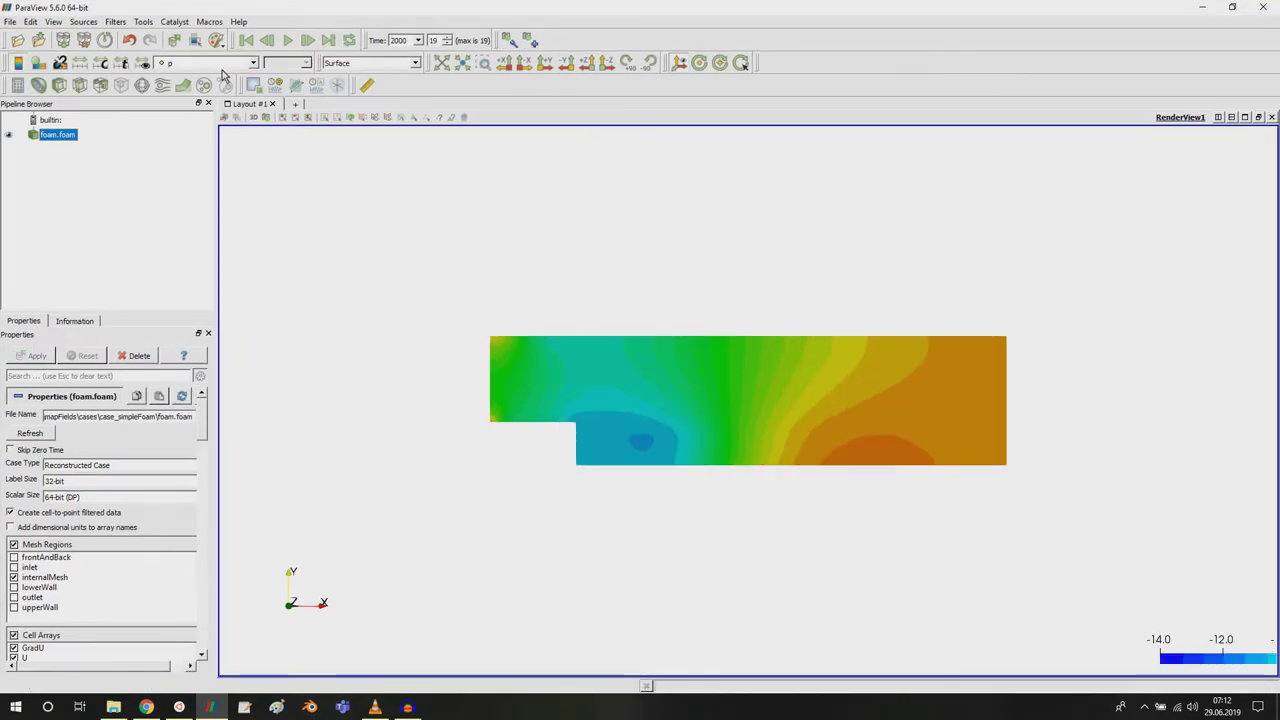
click(210, 62)
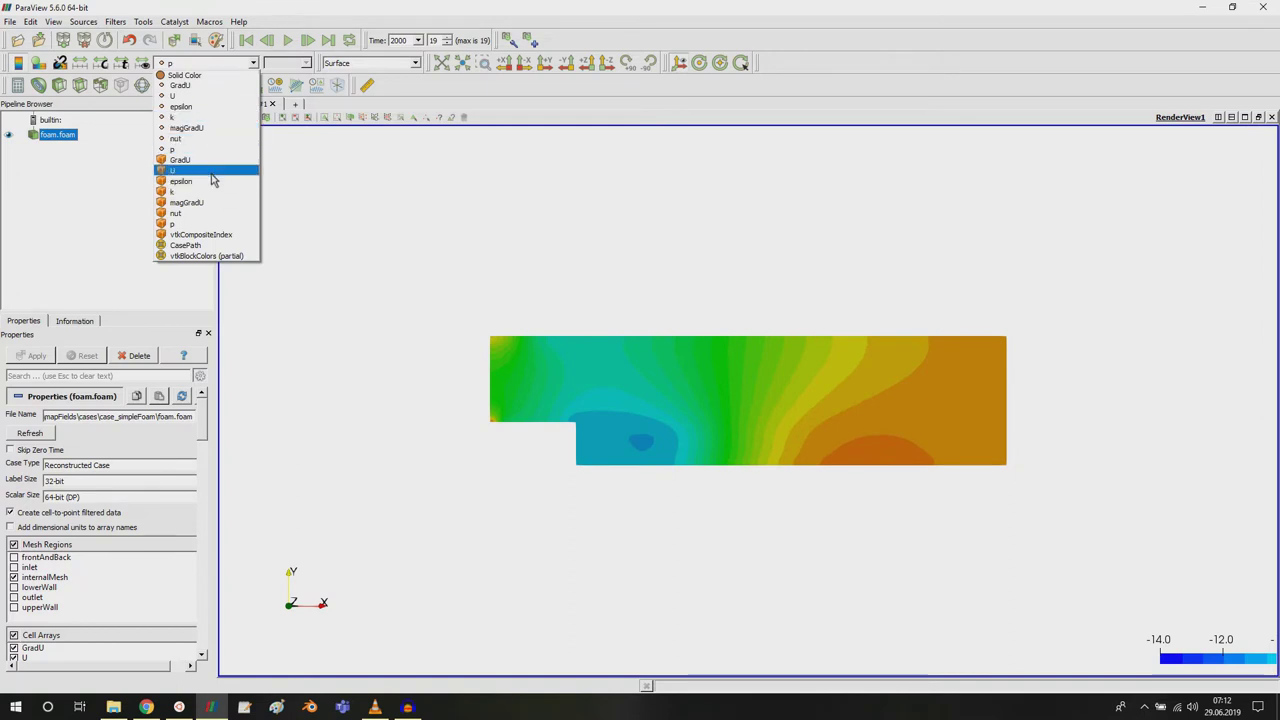
click(212, 172)
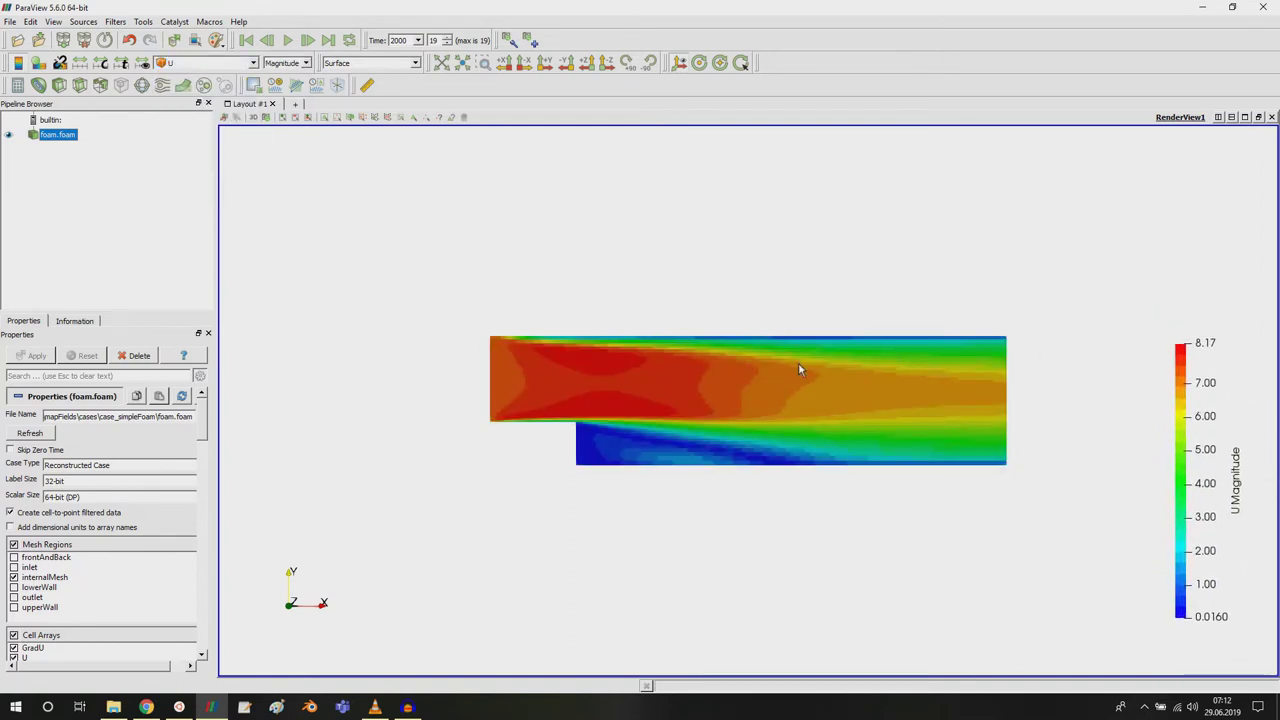
drag(791, 388, 723, 371)
scroll(722, 377, up, 3)
scroll(722, 379, down, 3)
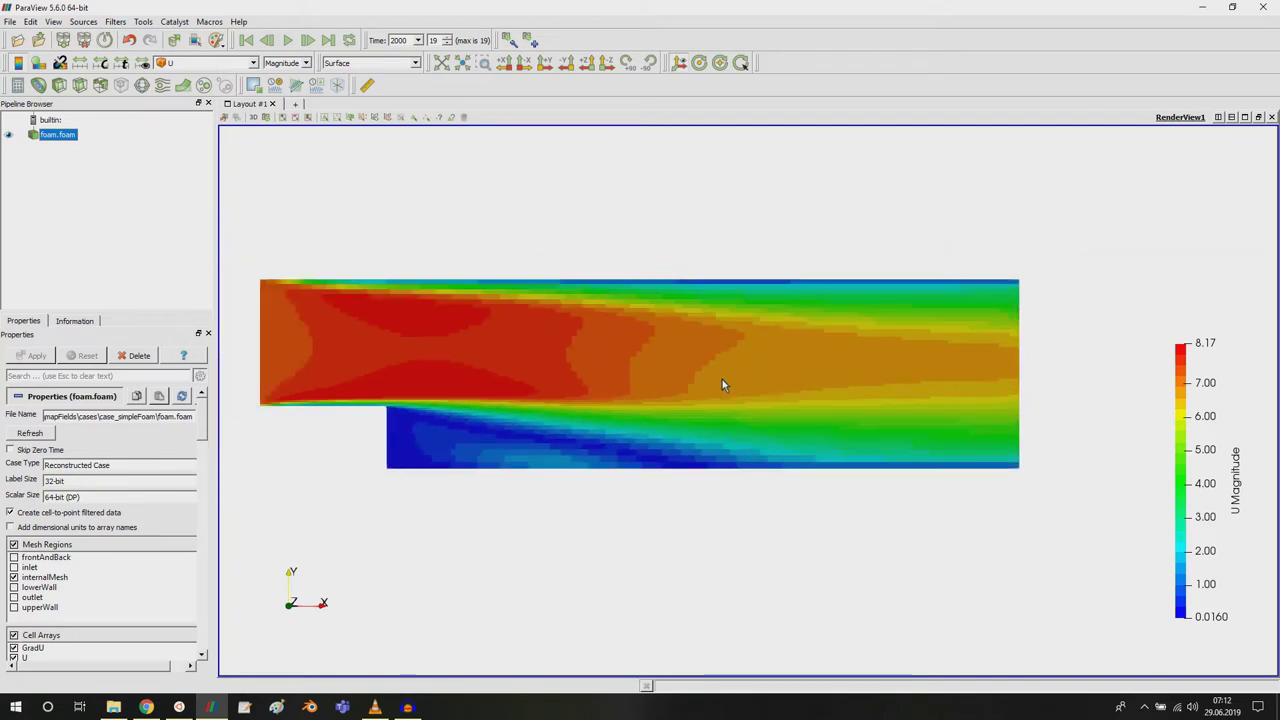
Go up to the cases folder, enter case_pimpleFoam and select its foam file.
click(117, 707)
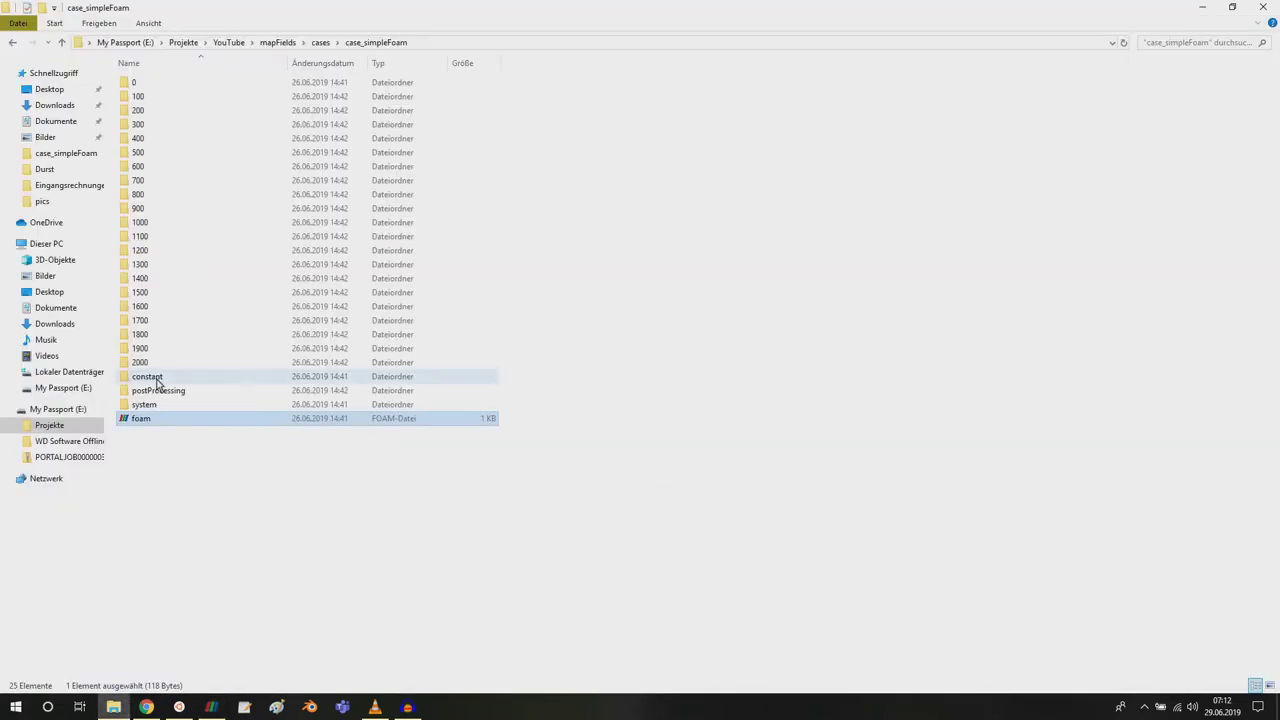
click(318, 42)
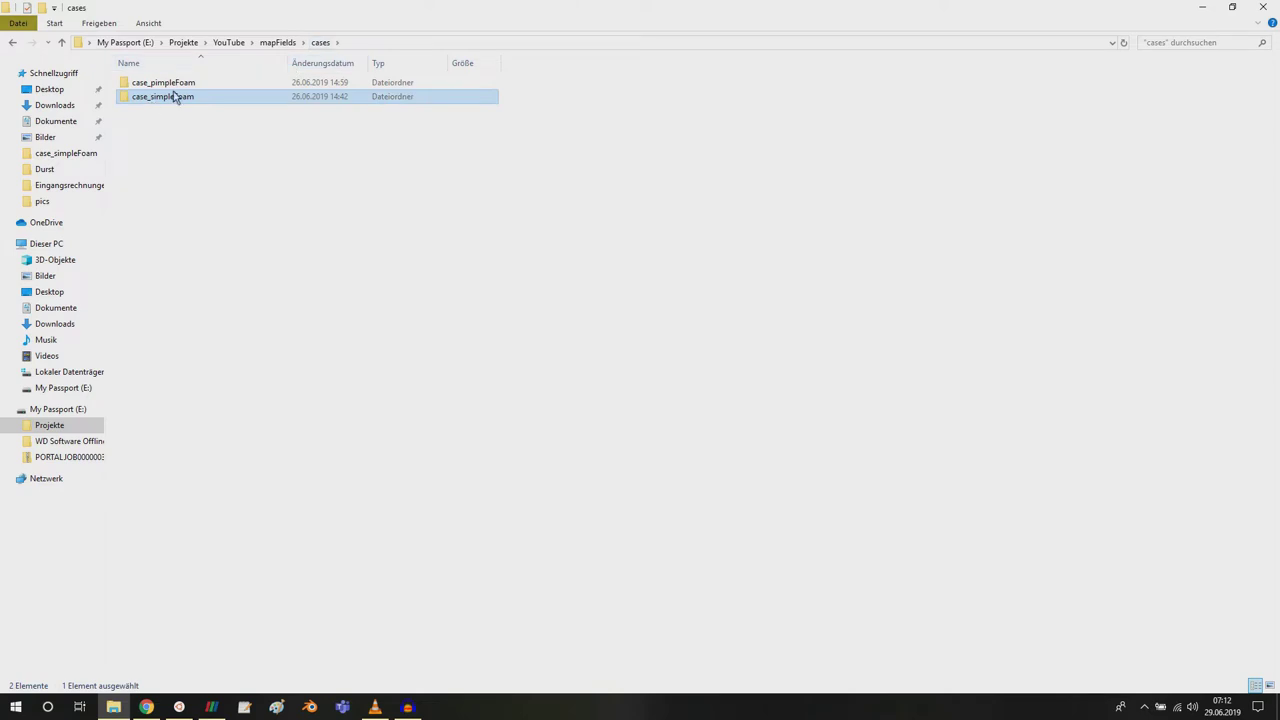
double_click(180, 85)
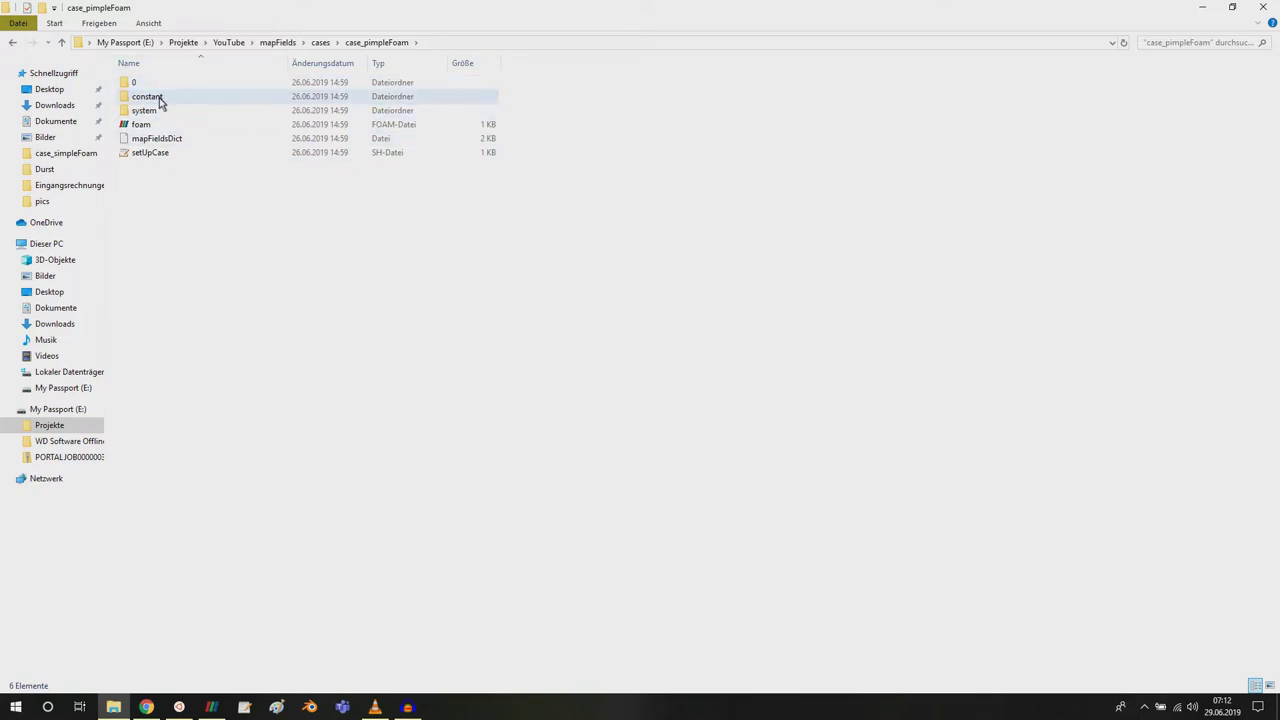
click(154, 127)
Load the pimpleFoam case with zero time included and display it as Surface With Edges.
key(Return)
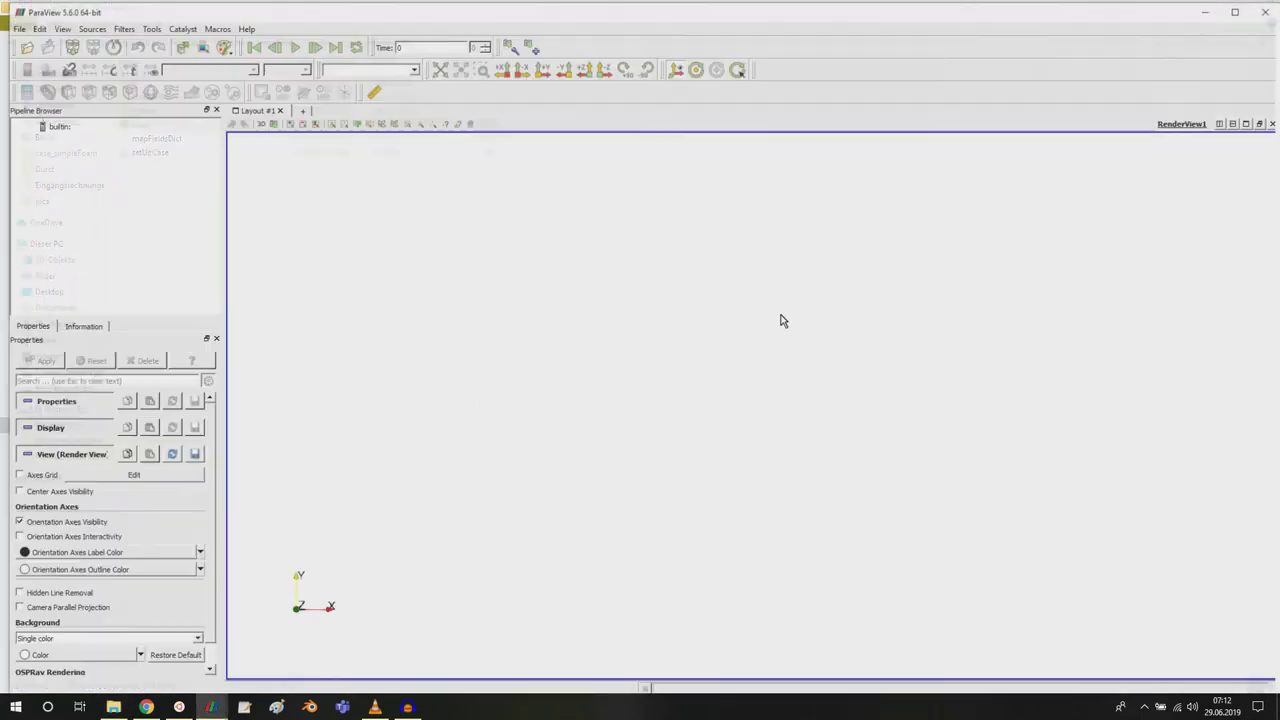
click(1240, 10)
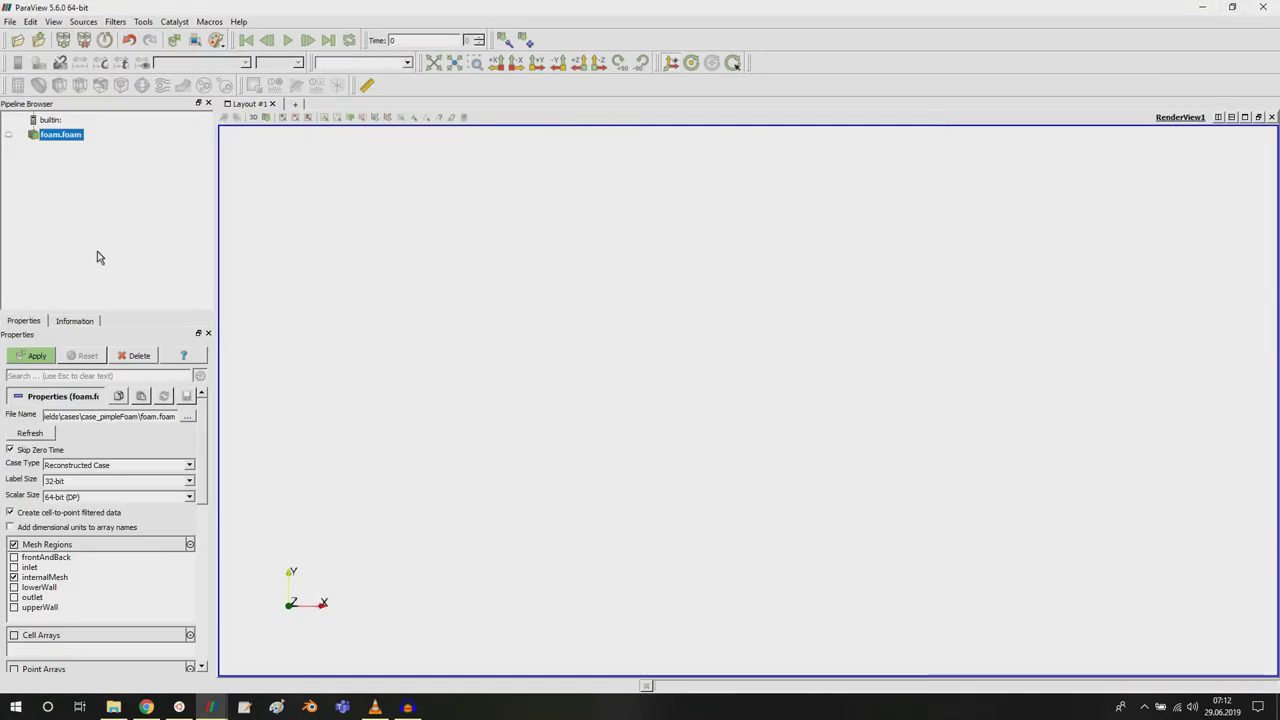
click(40, 449)
click(36, 357)
click(341, 62)
click(357, 130)
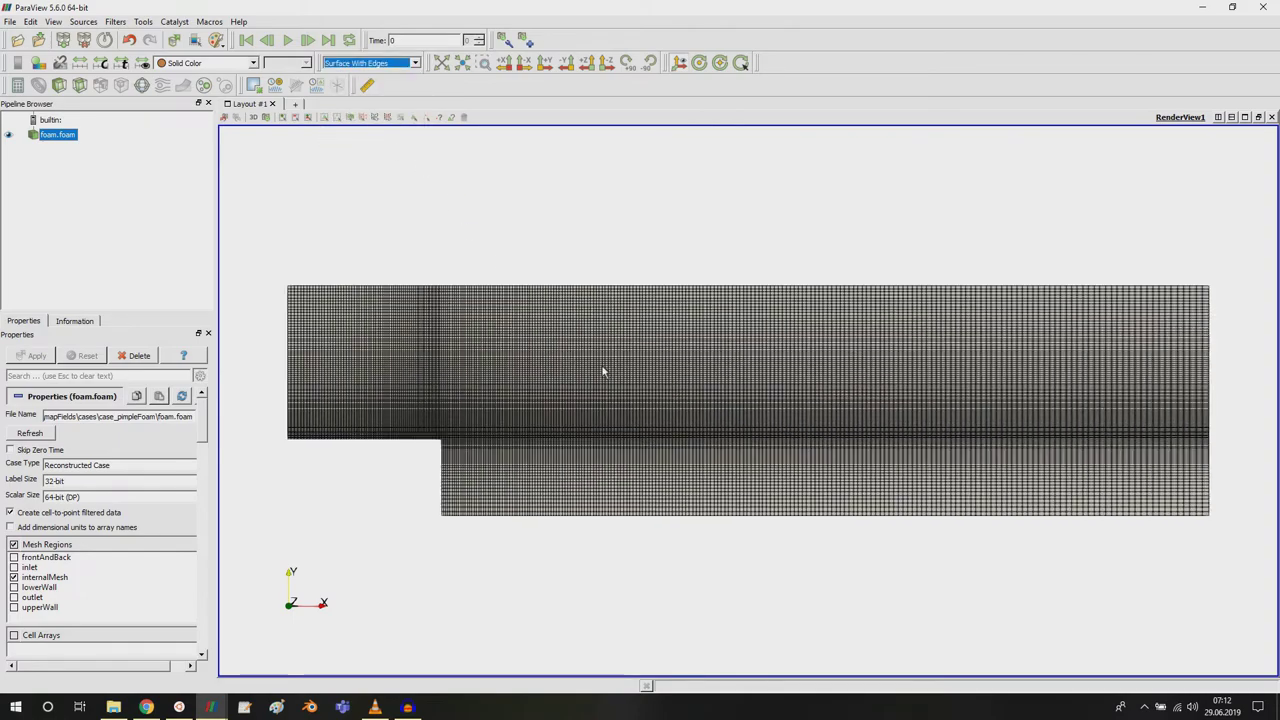
scroll(603, 372, up, 5)
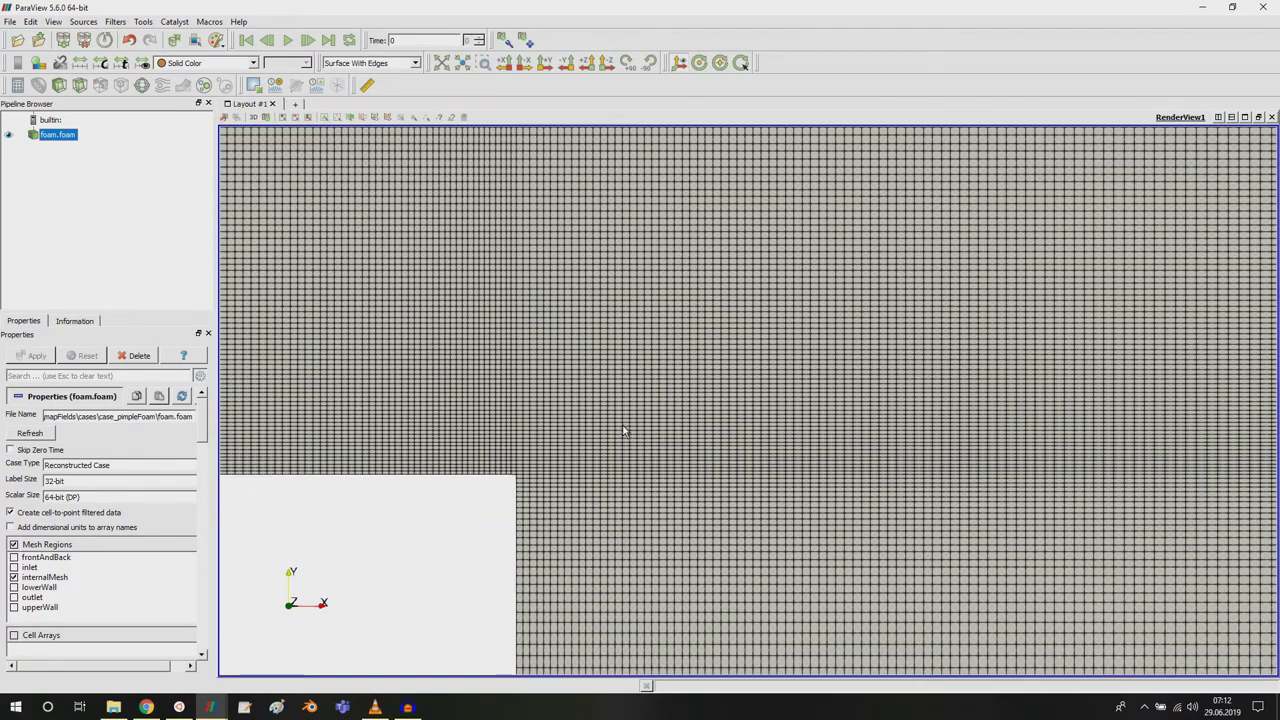
scroll(608, 320, down, 2)
scroll(613, 388, down, 1)
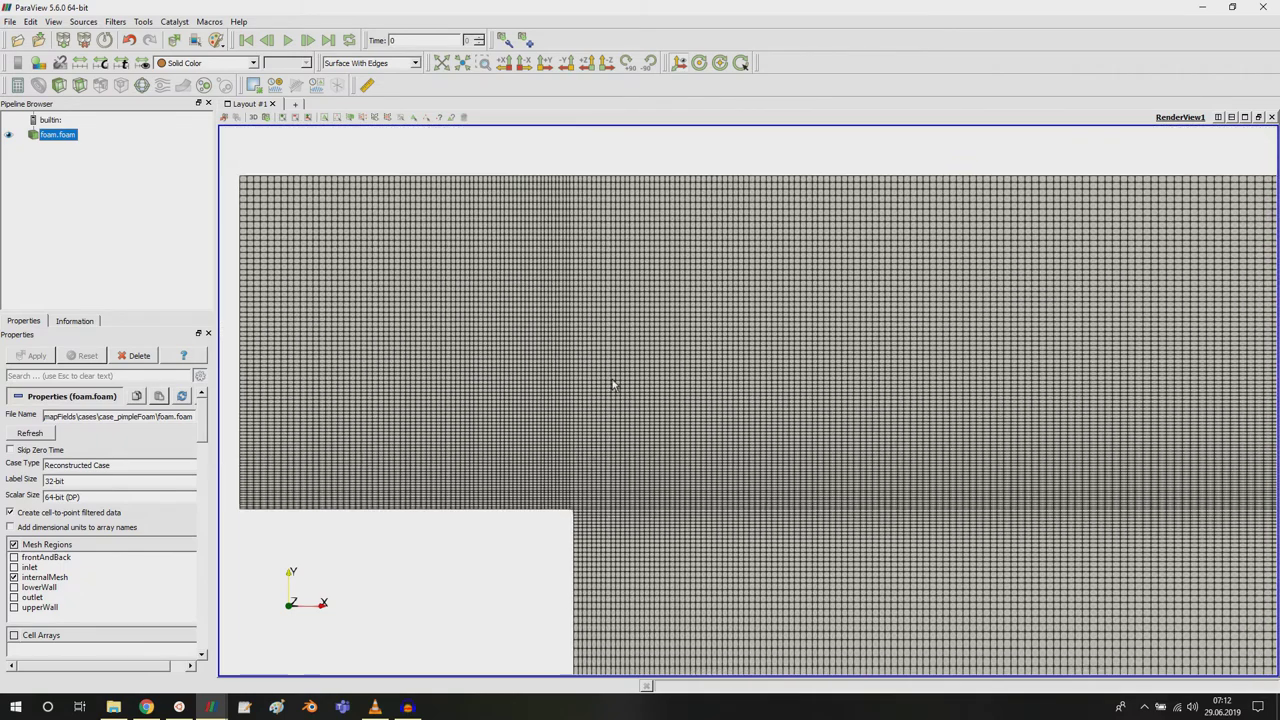
Add case_simpleFoam's foam.foam as a second source in solid colour with Surface With Edges.
click(16, 45)
click(524, 35)
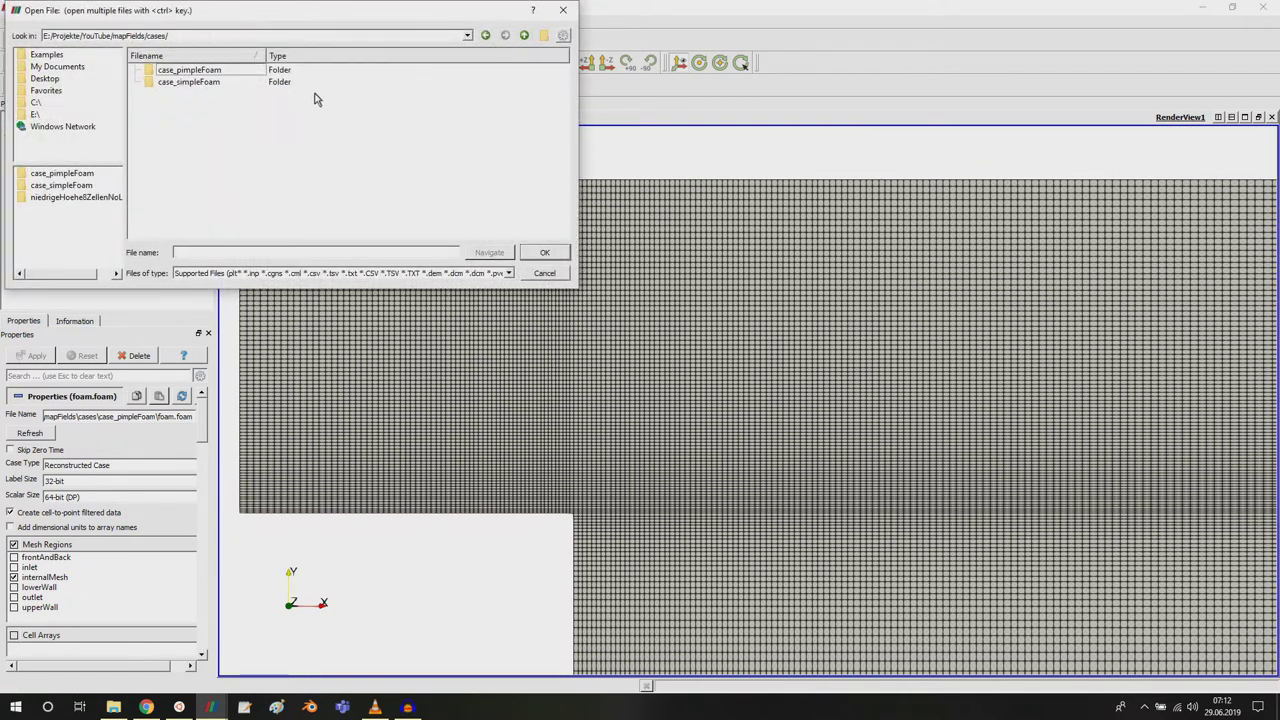
double_click(194, 84)
scroll(194, 110, down, 4)
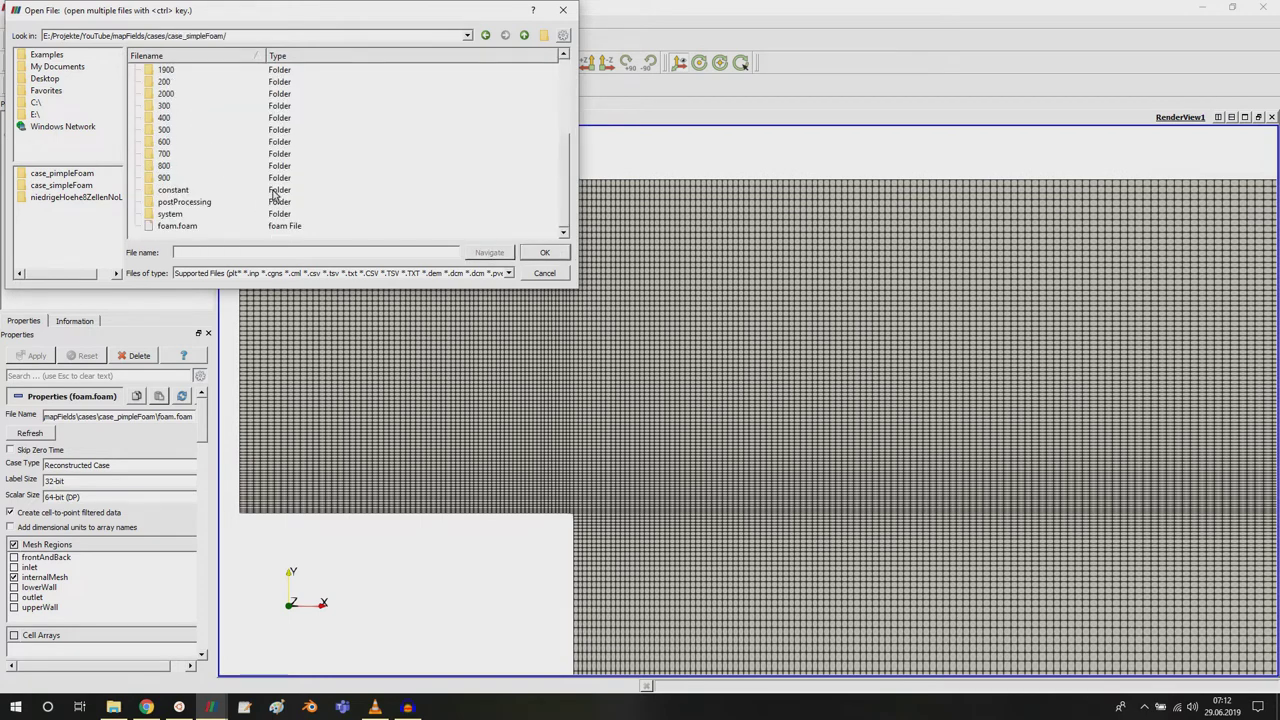
double_click(178, 226)
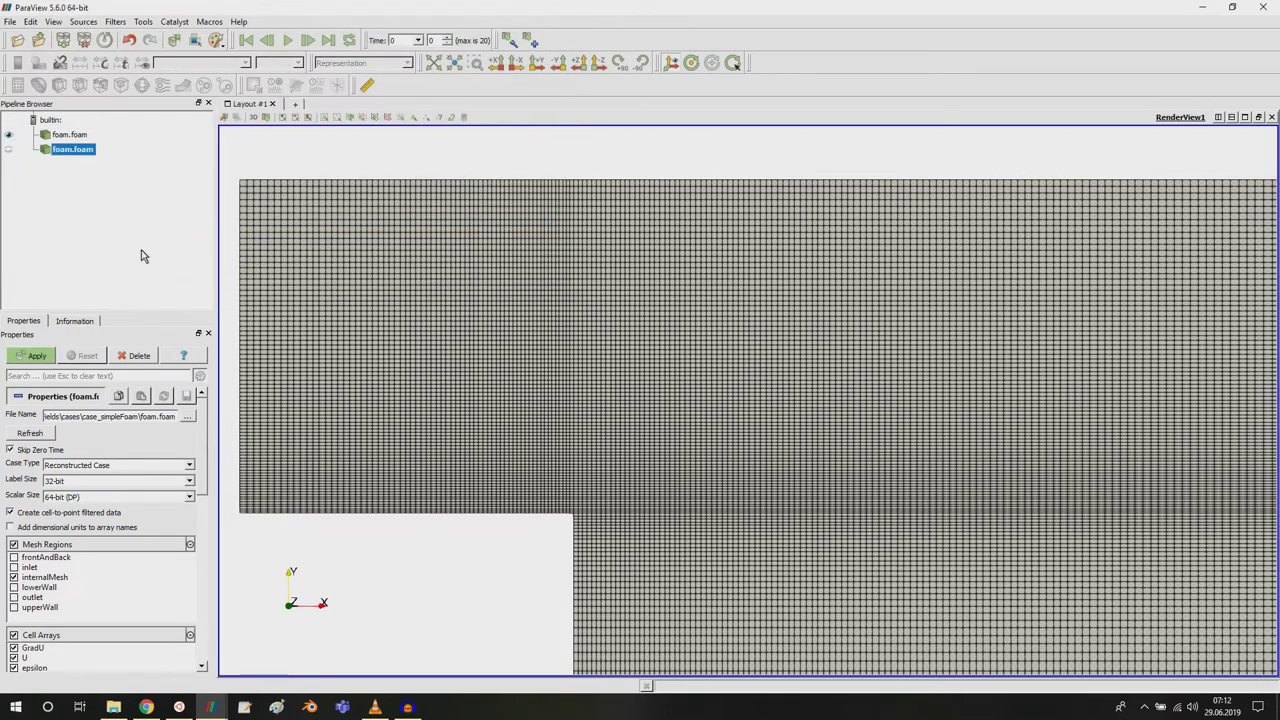
click(28, 356)
click(197, 65)
click(190, 74)
click(365, 63)
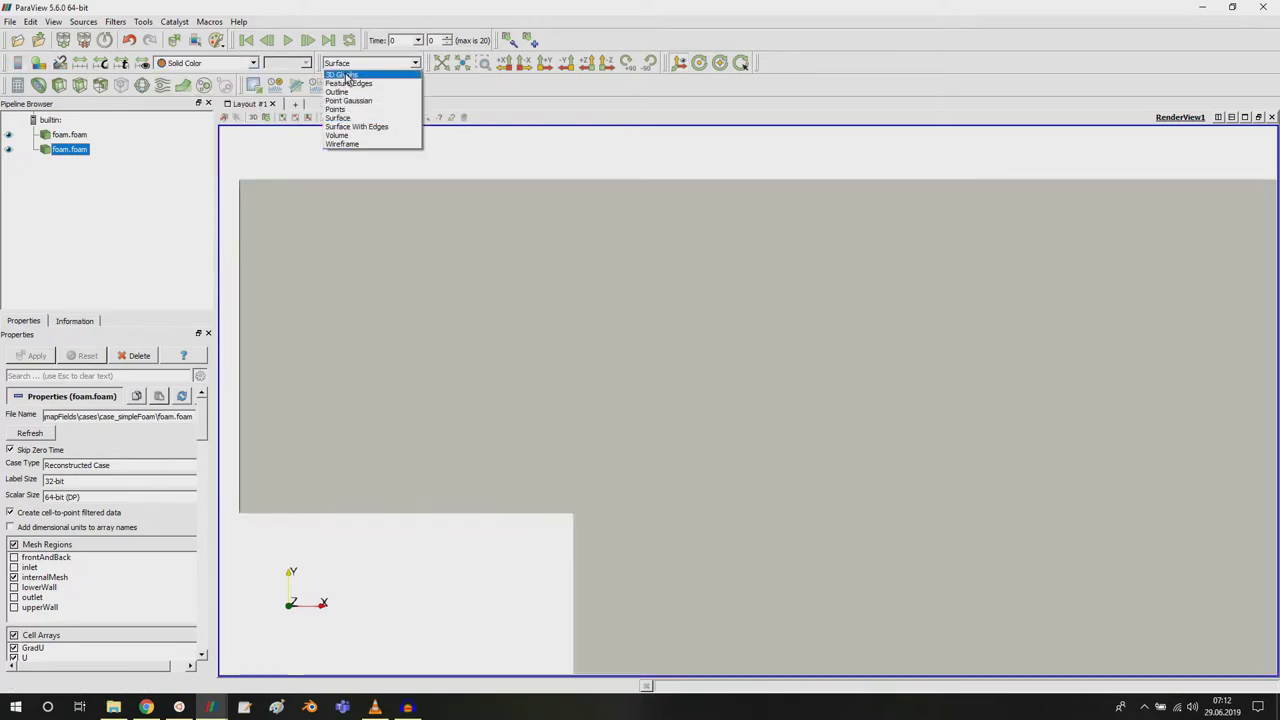
click(365, 126)
scroll(611, 384, up, 2)
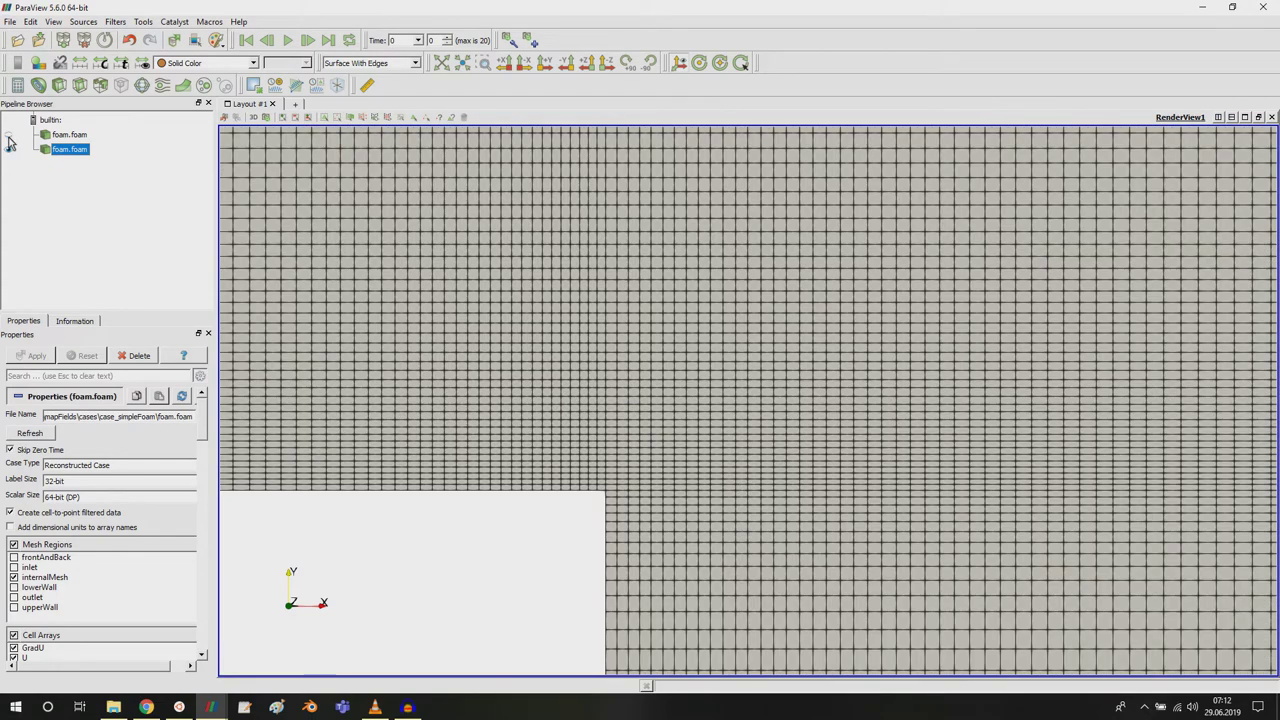
Toggle the two readers' visibility so only the coarse simpleFoam mesh is shown.
click(9, 137)
click(9, 137)
click(9, 137)
click(9, 137)
click(8, 137)
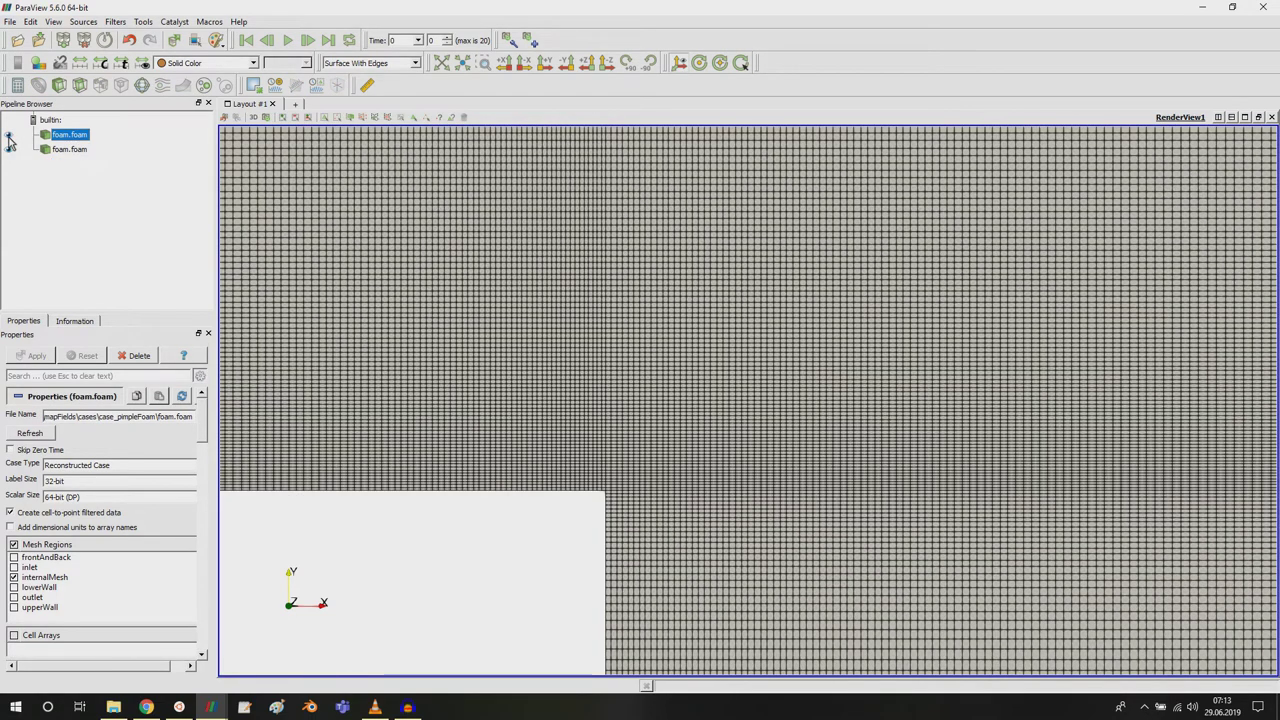
click(7, 151)
click(8, 153)
click(8, 137)
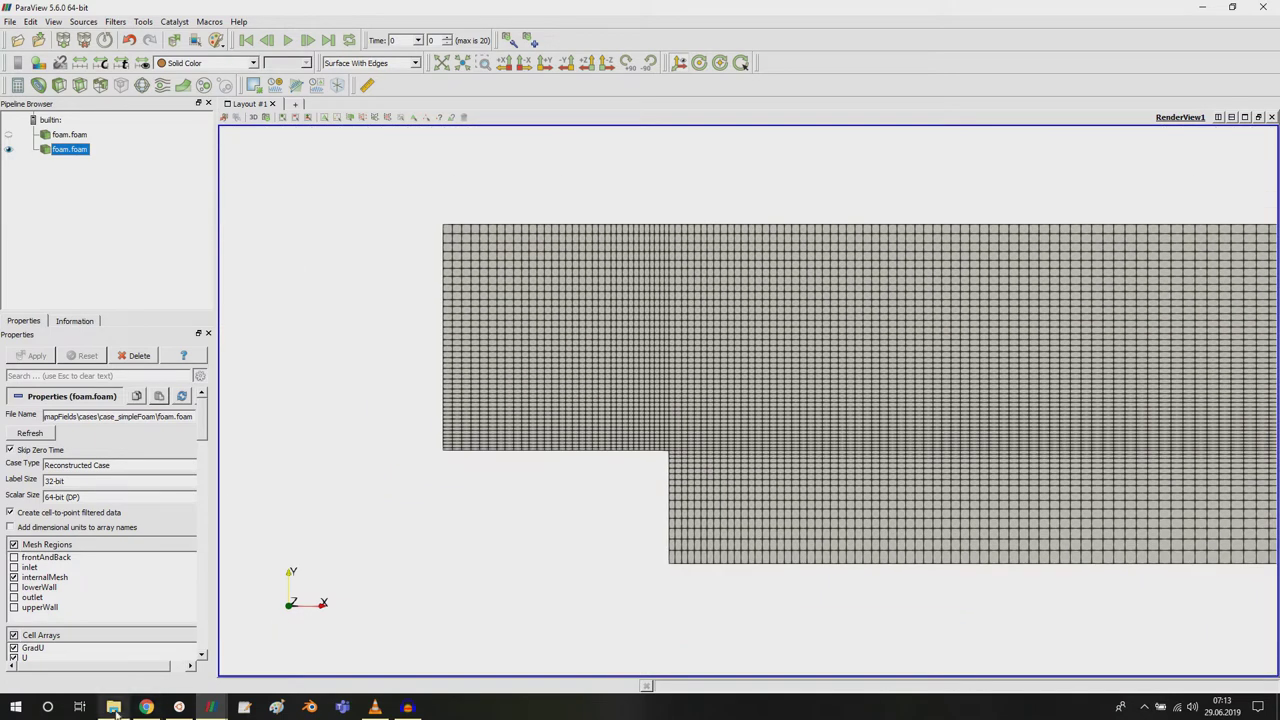
Delete the polyMesh folder from case_pimpleFoam/constant.
click(114, 708)
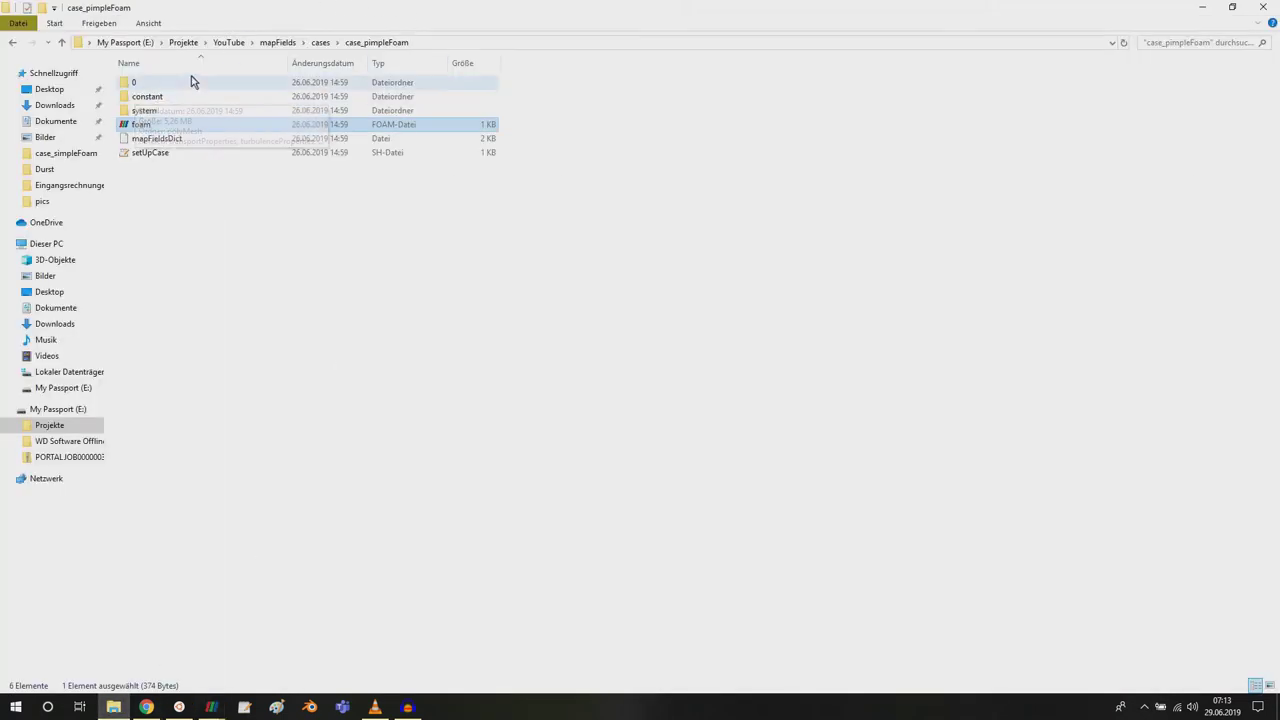
double_click(163, 98)
click(205, 87)
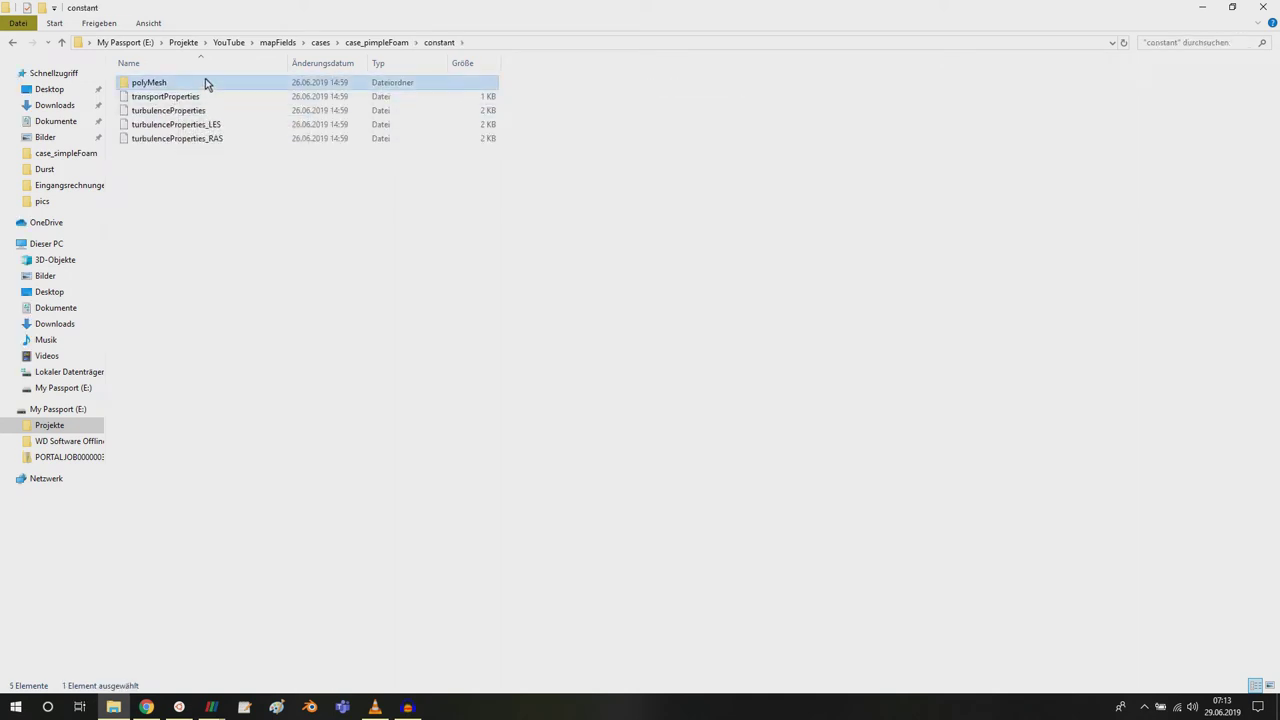
key(Delete)
key(Return)
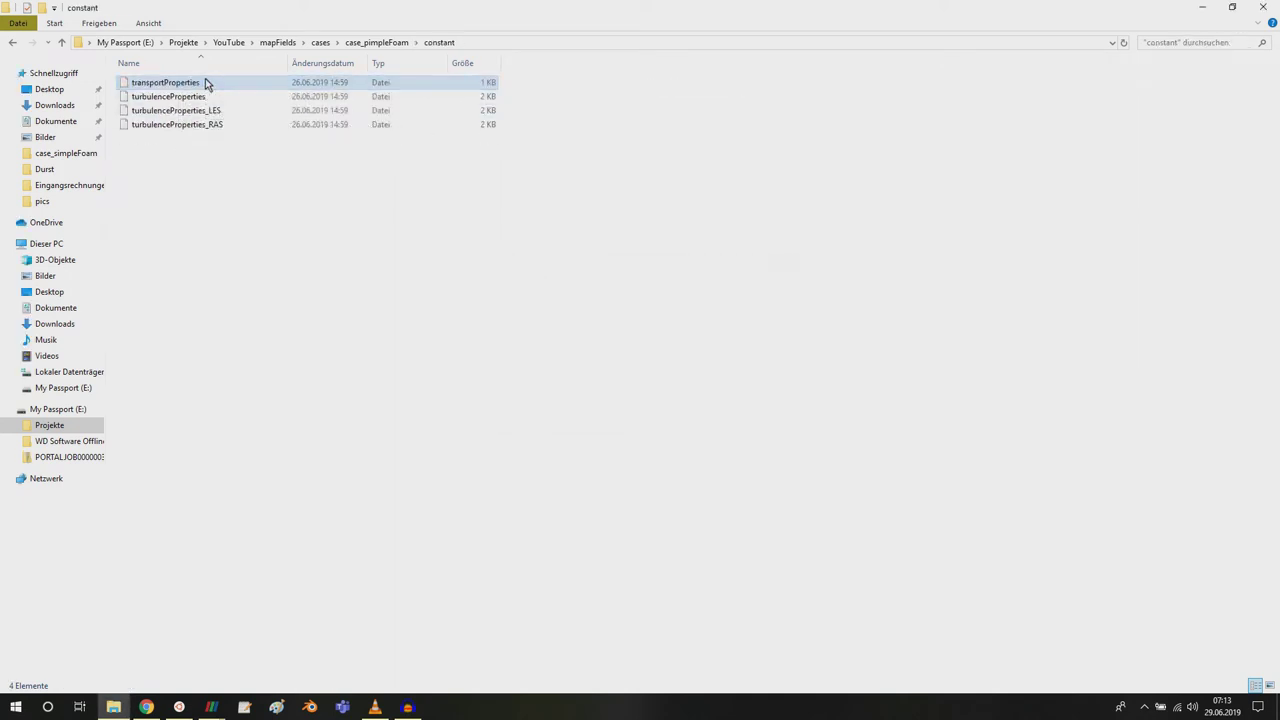
Copy the polyMesh folder from case_simpleFoam/constant.
click(320, 42)
click(197, 97)
double_click(197, 97)
double_click(162, 378)
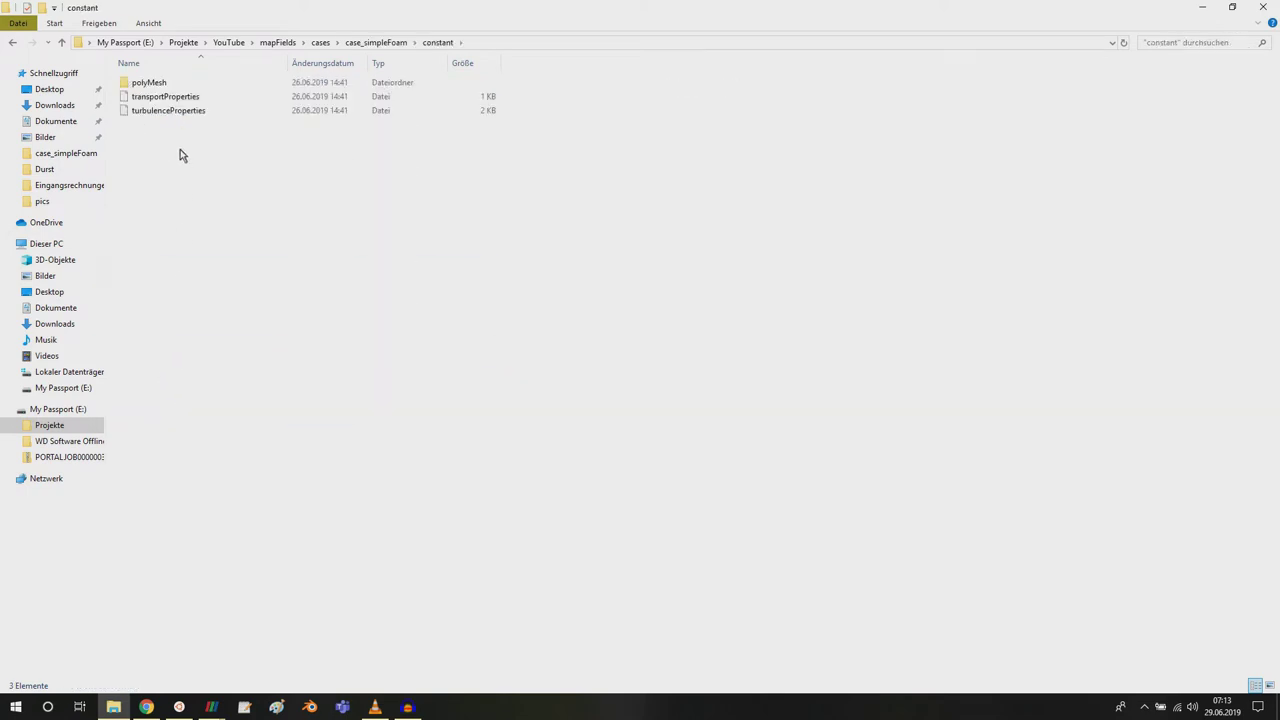
click(172, 84)
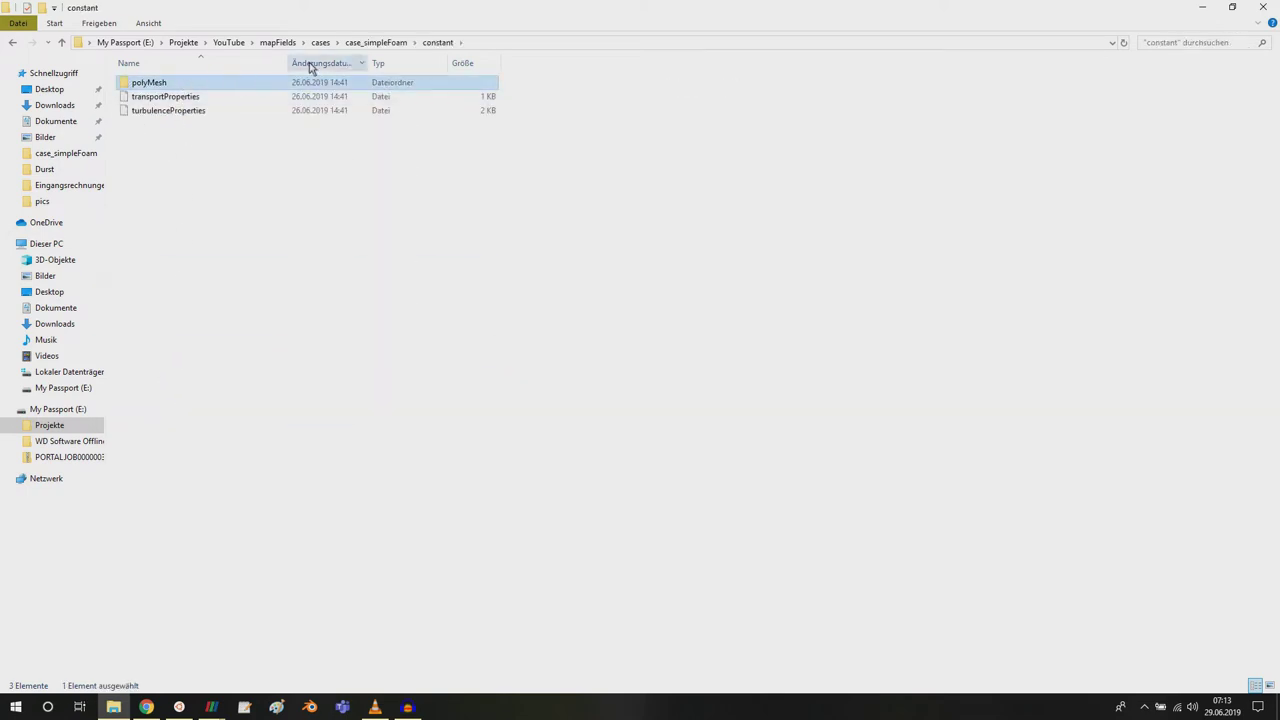
Paste the polyMesh into case_pimpleFoam/constant and return to ParaView.
click(320, 42)
click(199, 85)
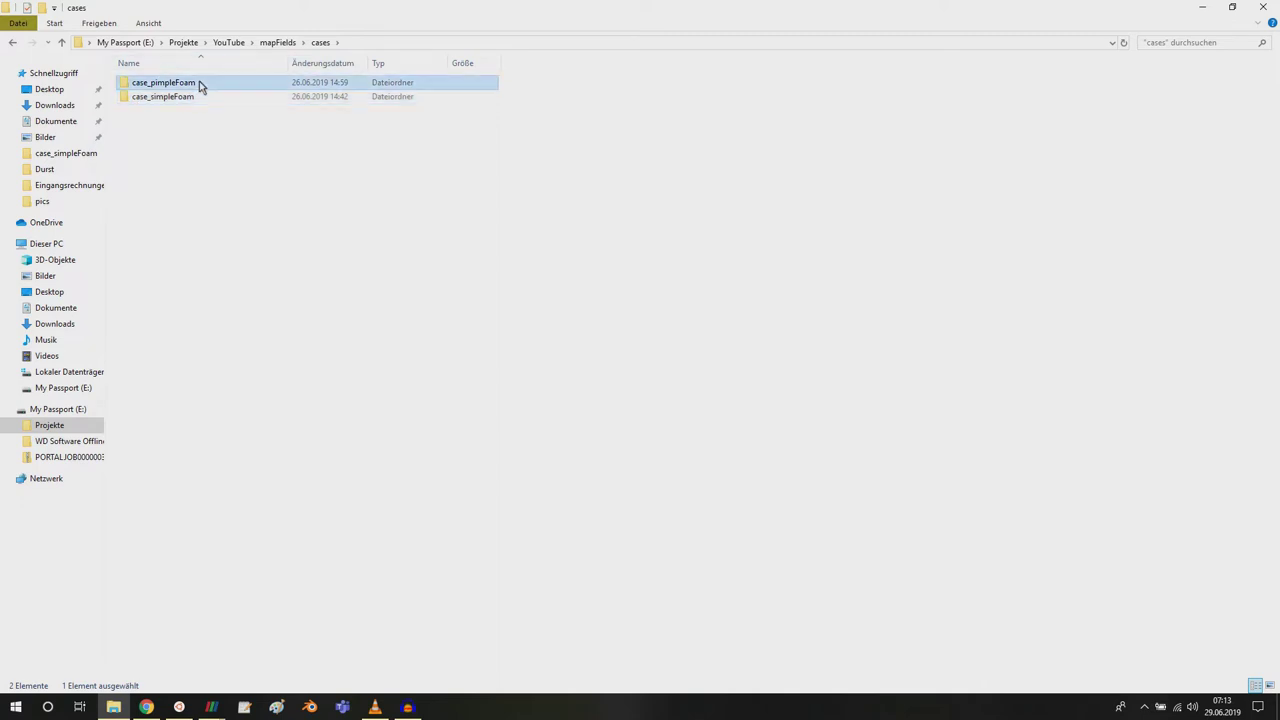
double_click(199, 85)
double_click(165, 97)
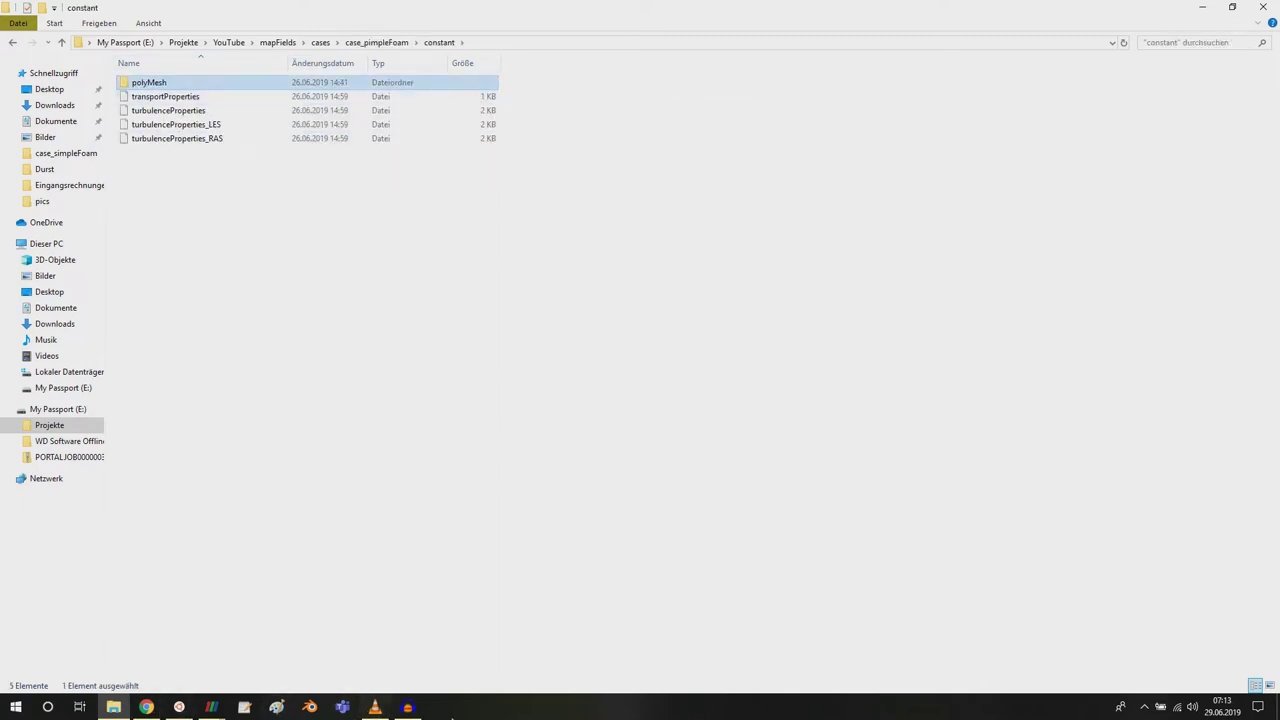
mouse_move(211, 707)
click(250, 667)
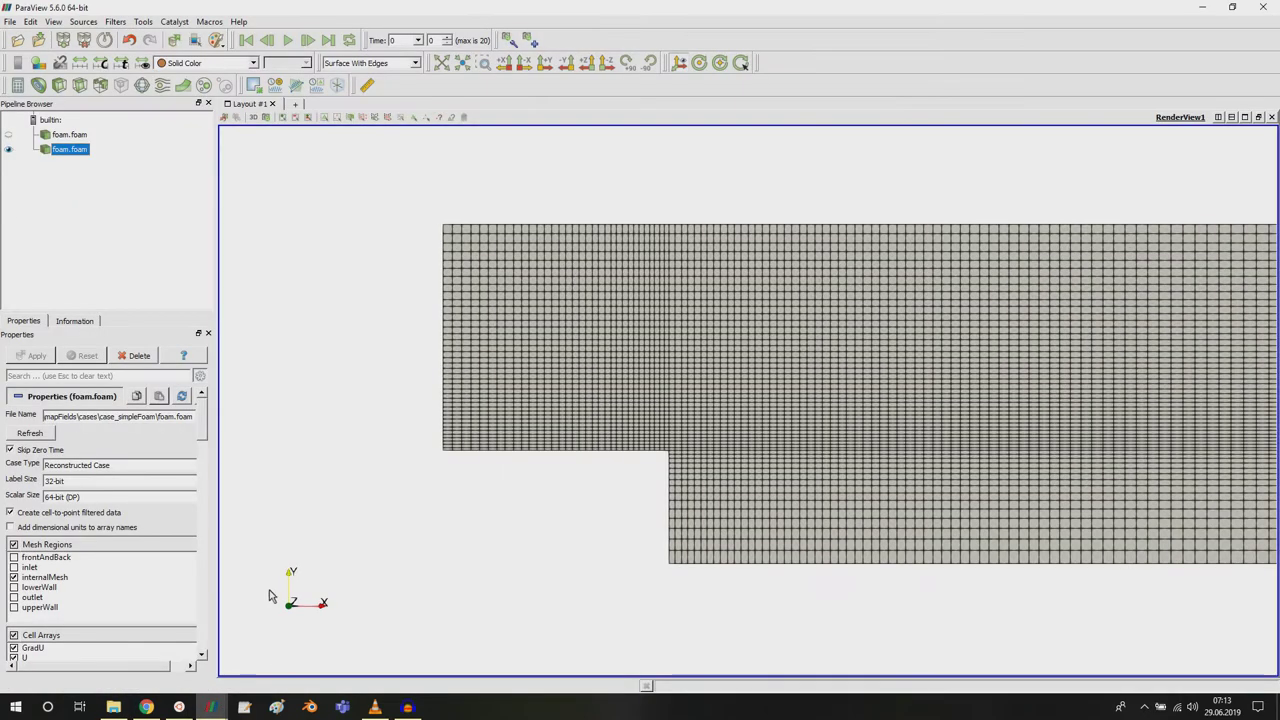
Refresh the pimpleFoam reader to pick up the copied mesh and show both cases.
click(76, 136)
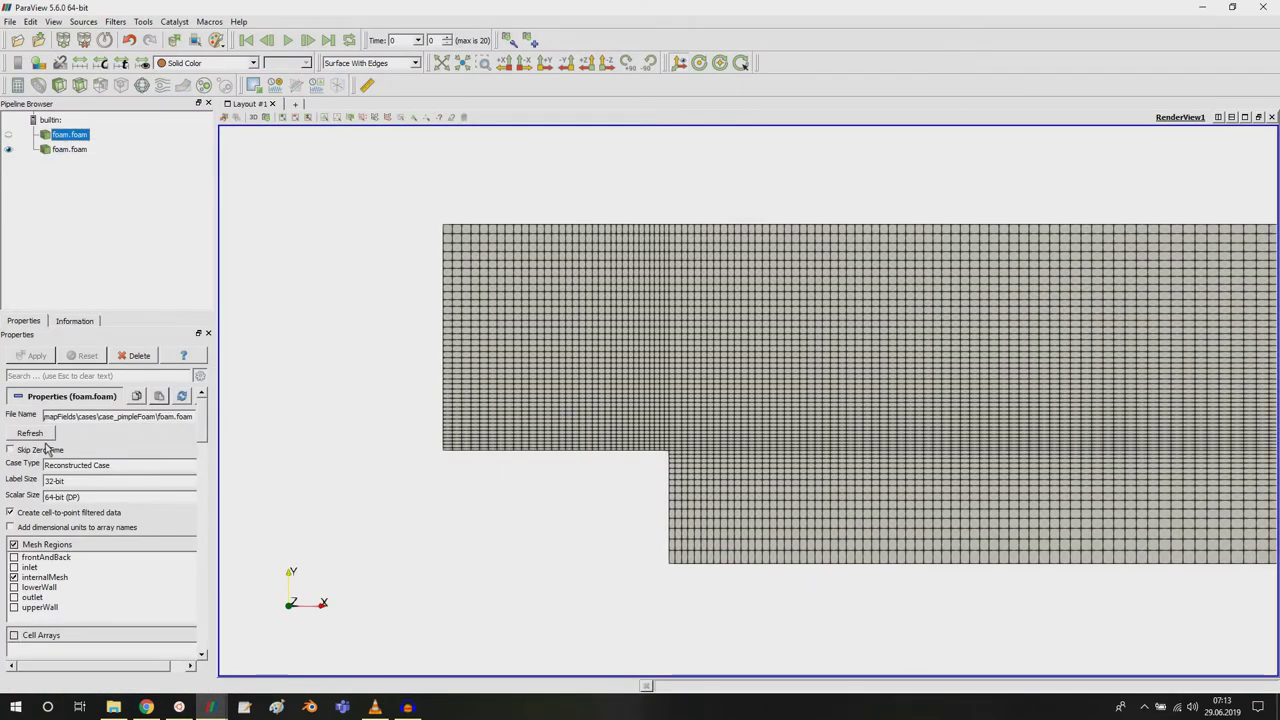
click(44, 433)
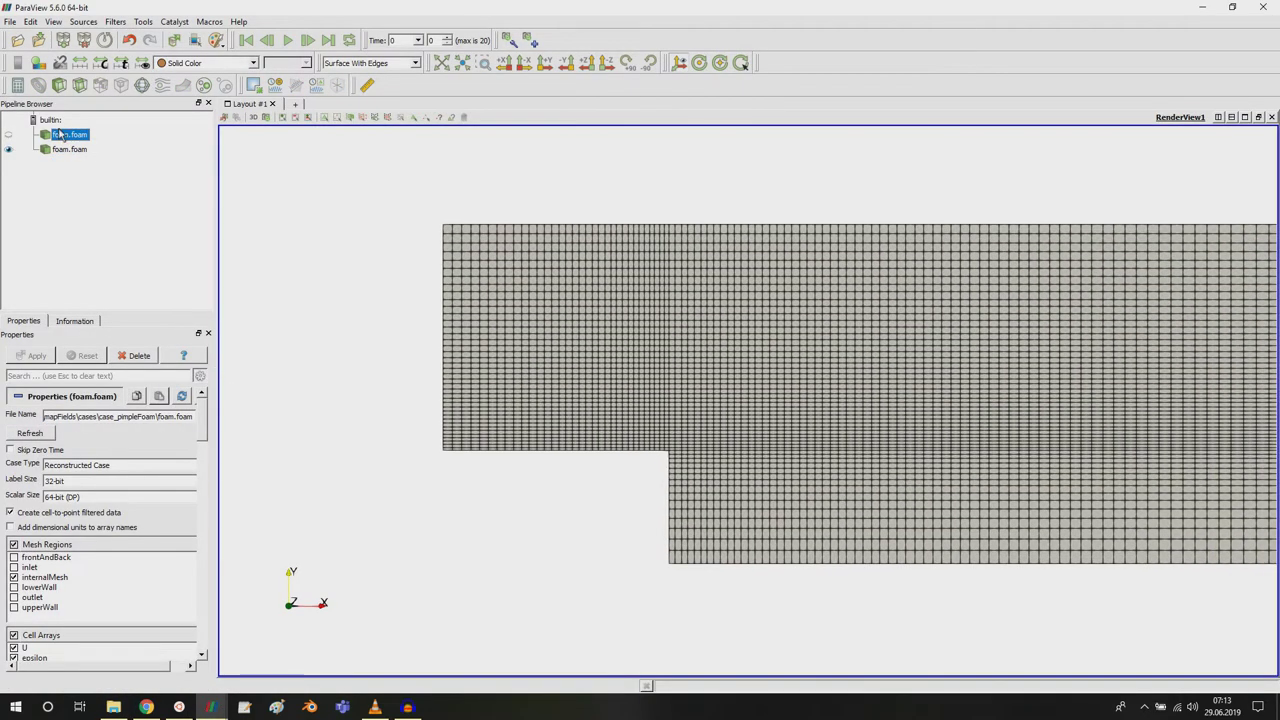
click(8, 134)
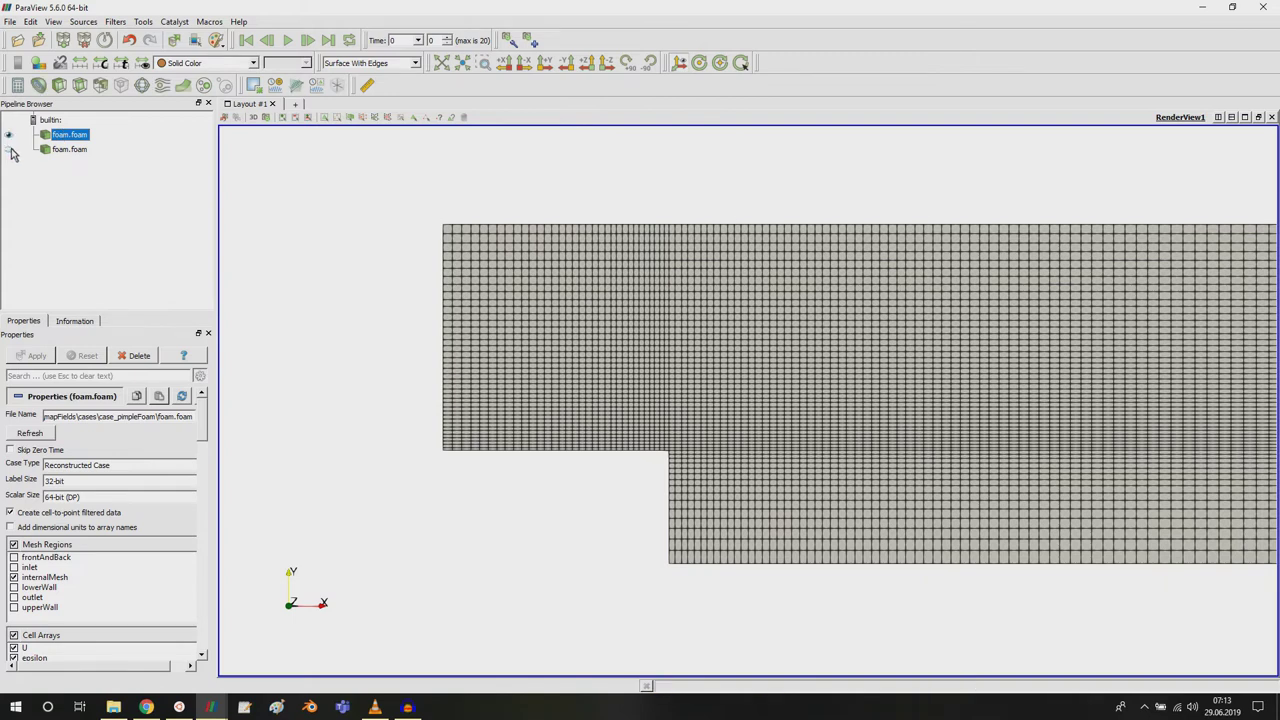
click(10, 150)
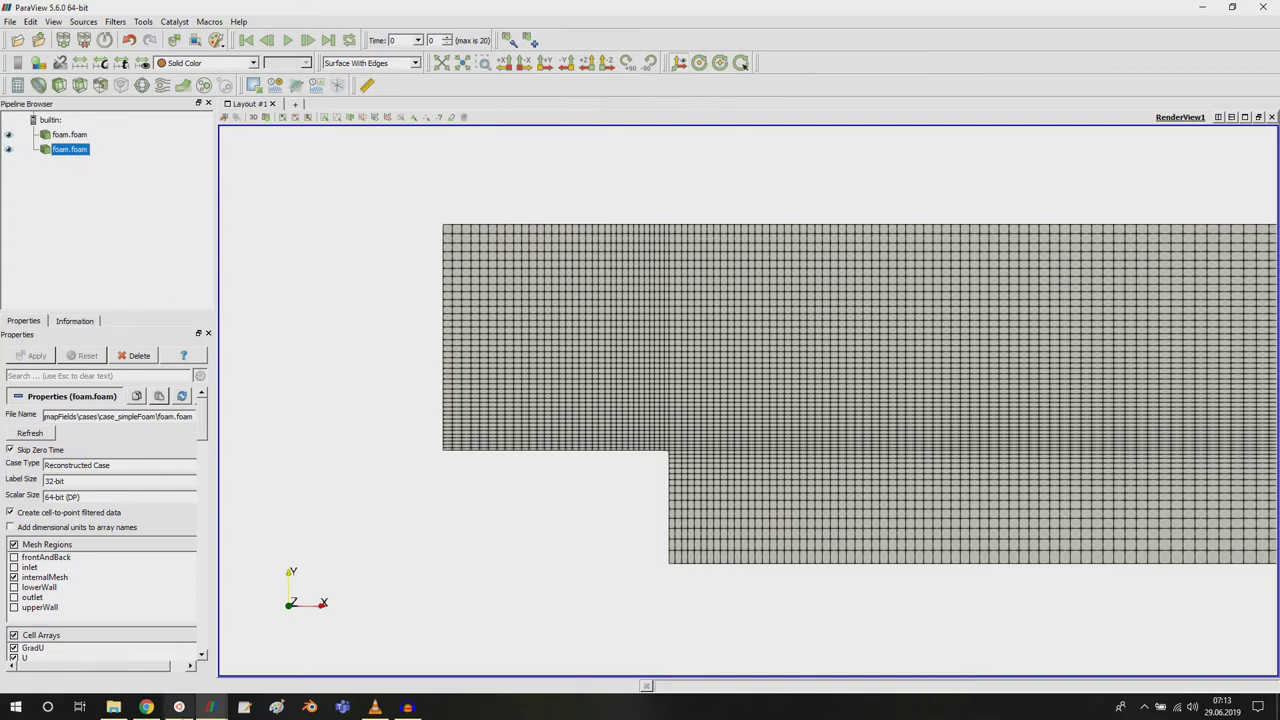
click(179, 707)
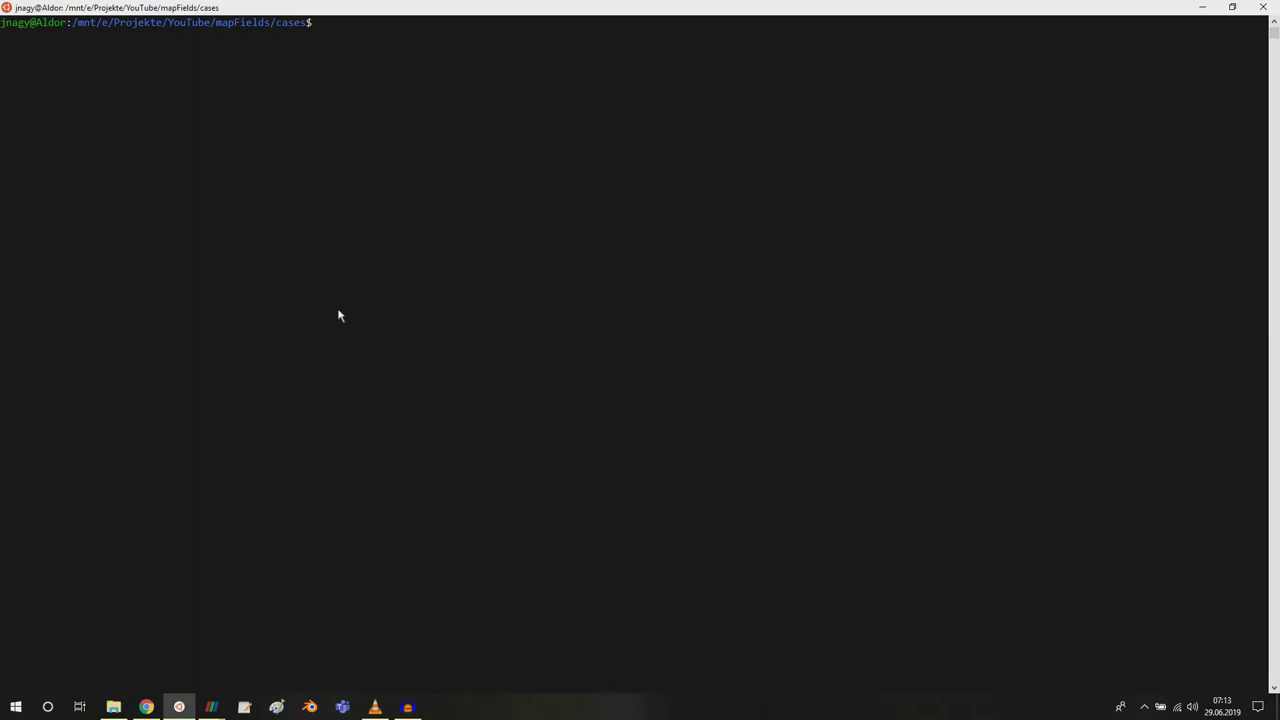
Change into case_pimpleFoam, list its files and run refineMesh -overwrite.
text(cd c)
key(Tab)
text(p)
key(Tab)
key(Return)
text(ls)
key(Return)
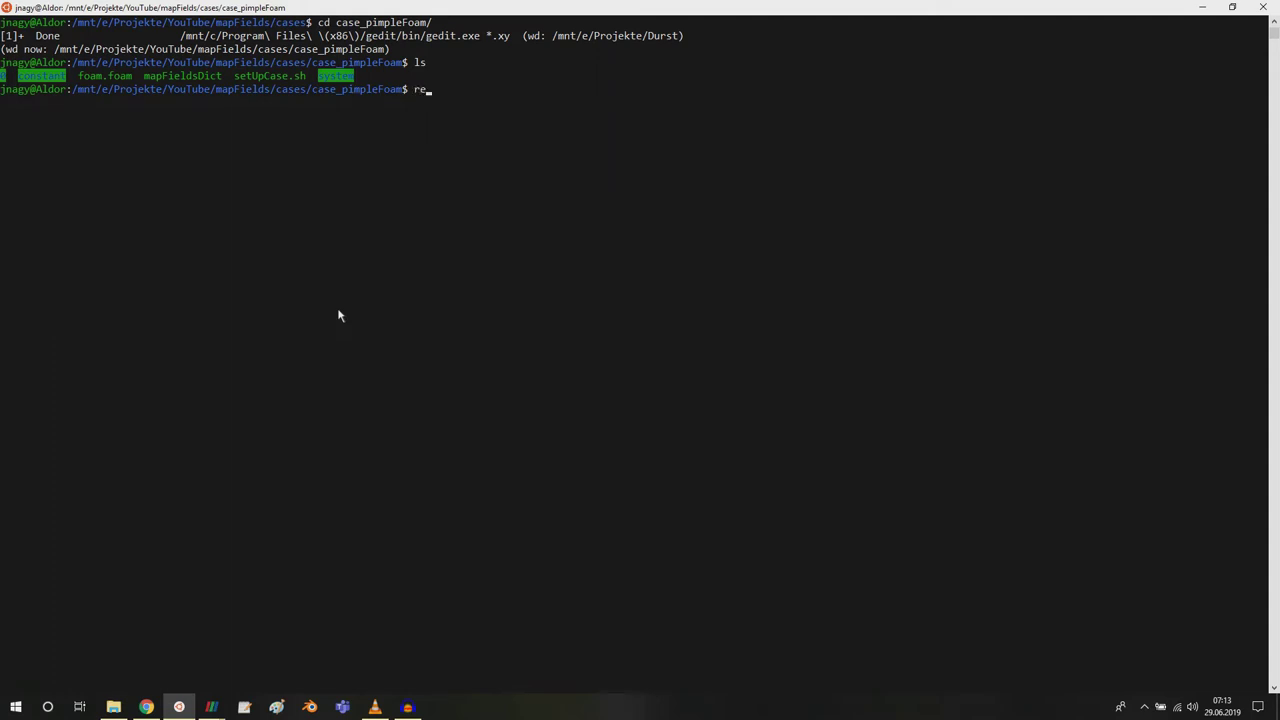
text(refineMesh)
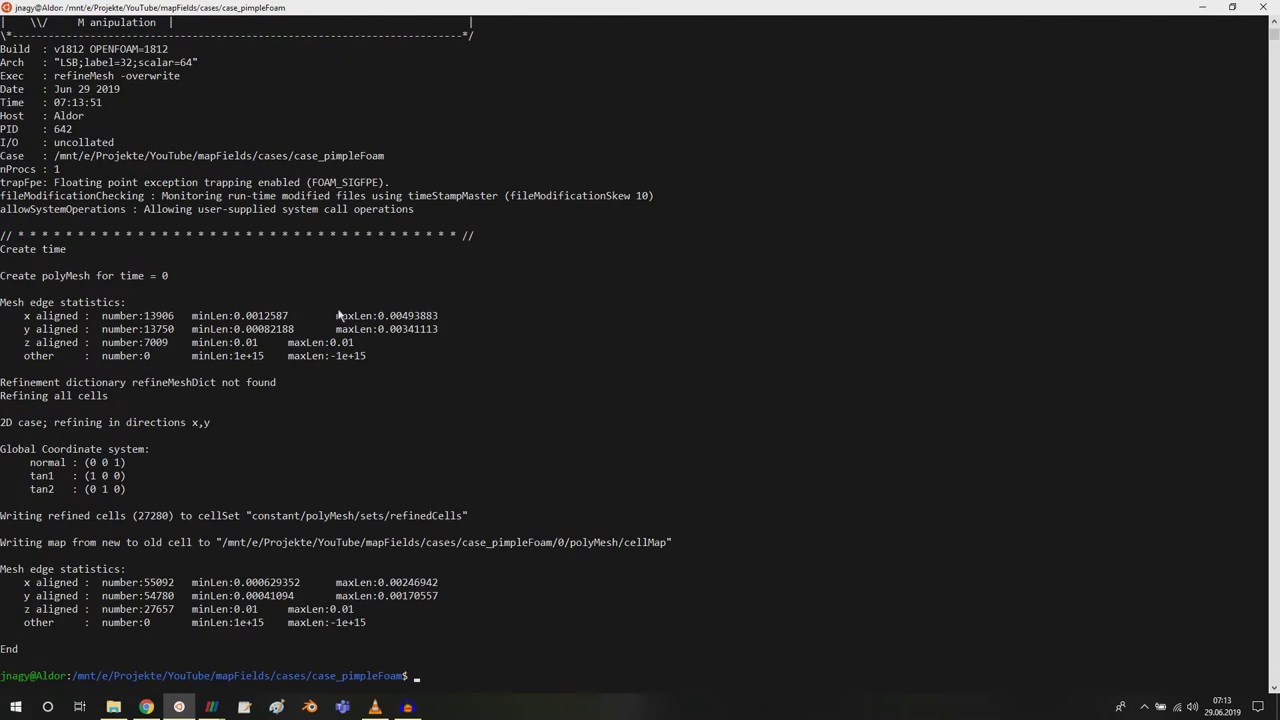
Refresh the pimpleFoam reader in ParaView to load its refined mesh.
key(alt+Tab)
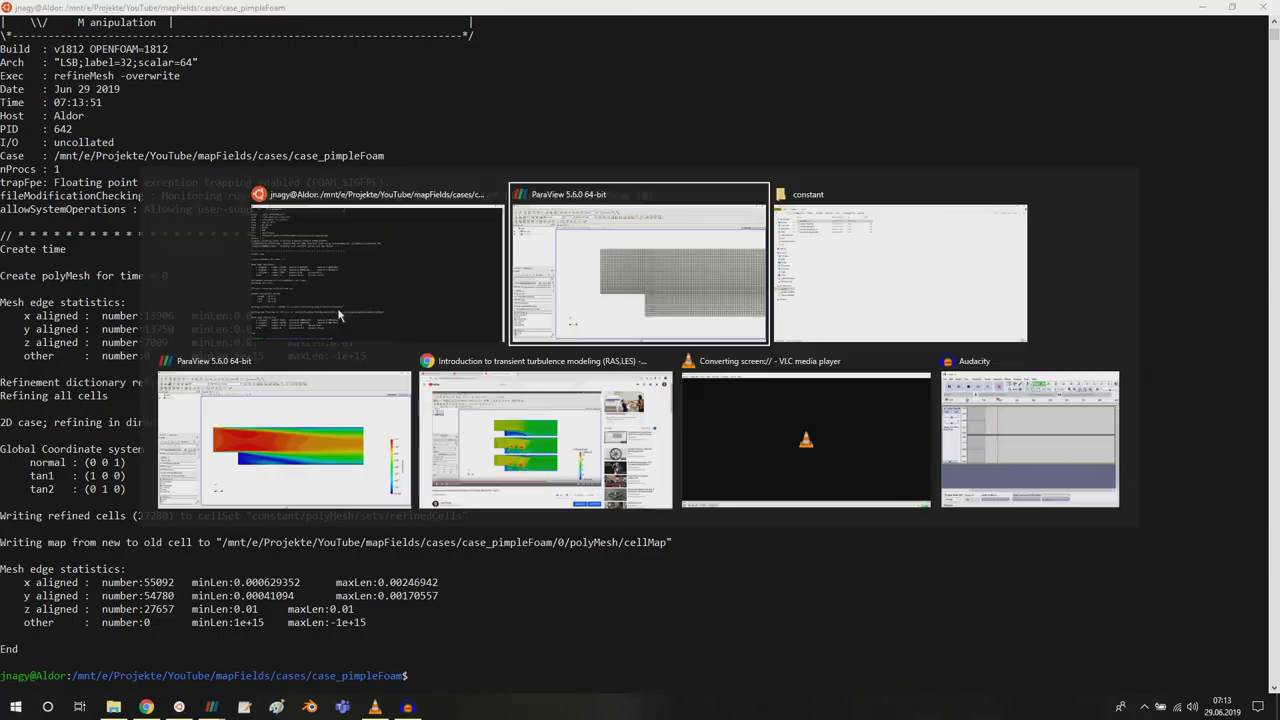
click(8, 151)
click(99, 131)
scroll(472, 372, up, 2)
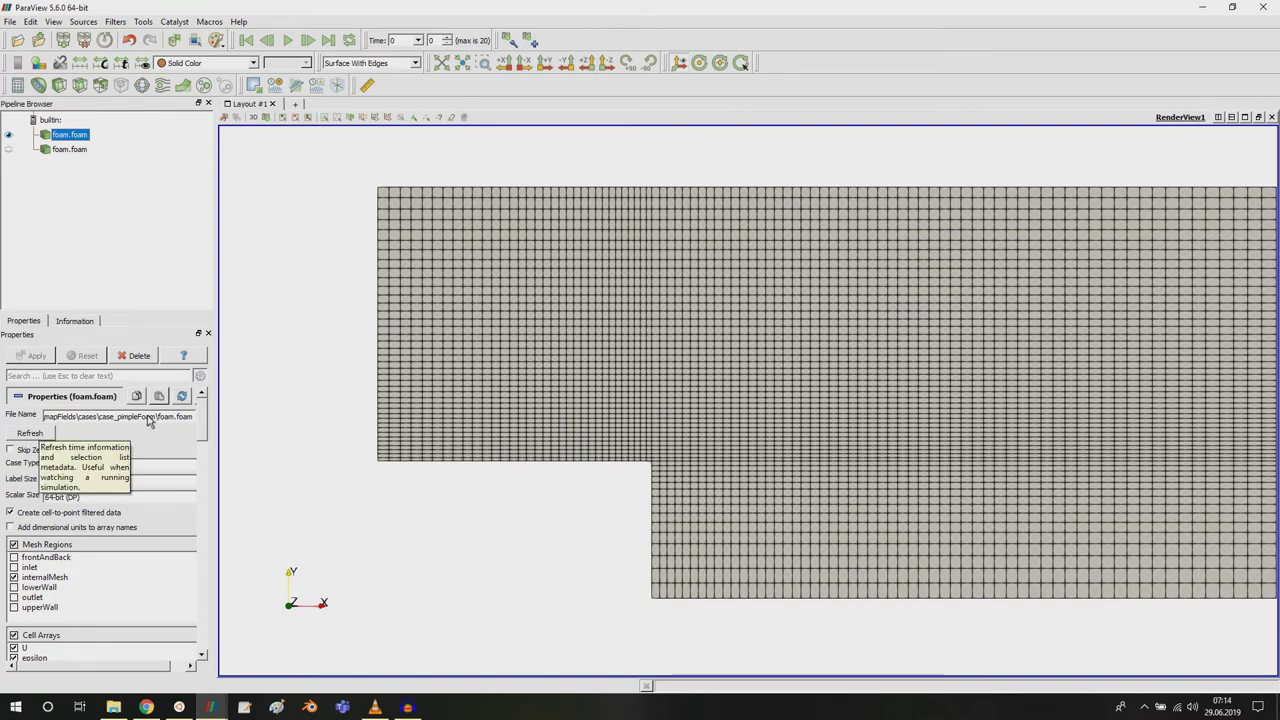
click(30, 436)
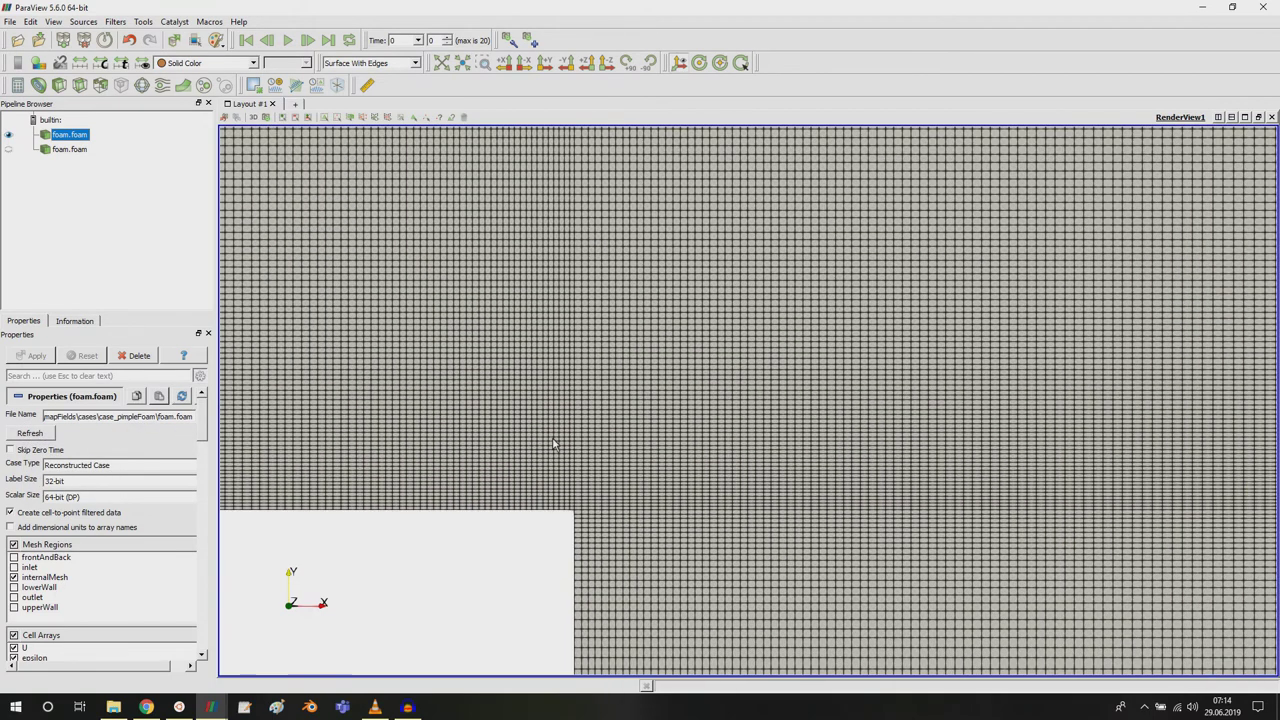
scroll(545, 432, down, 5)
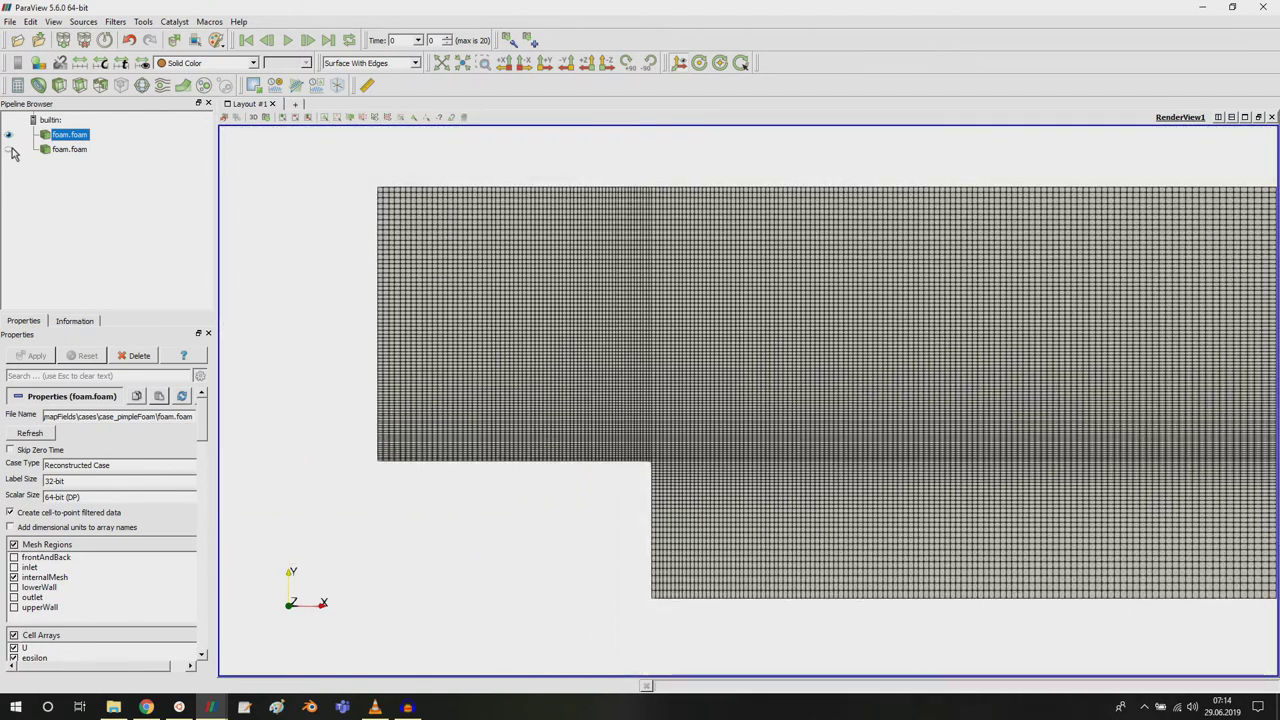
Show simpleFoam coloured by U at time 2000, then switch back to the refined pimpleFoam mesh.
click(9, 149)
click(9, 134)
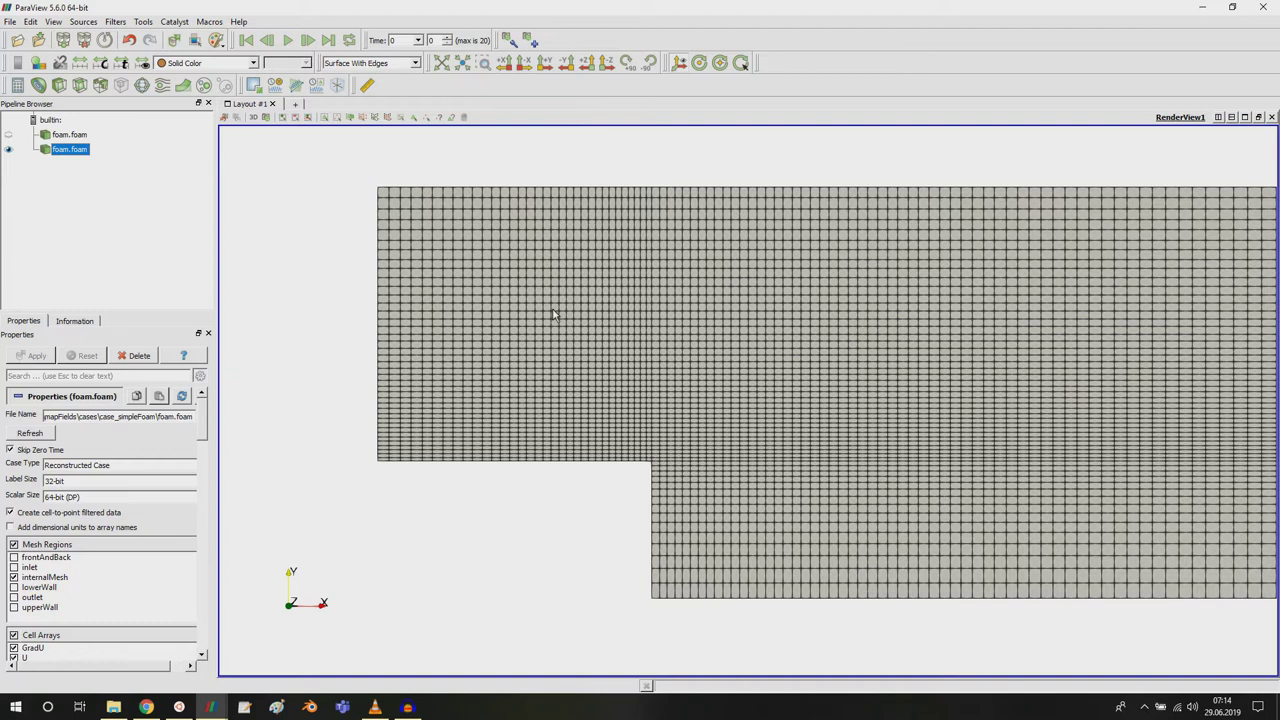
click(328, 41)
click(208, 64)
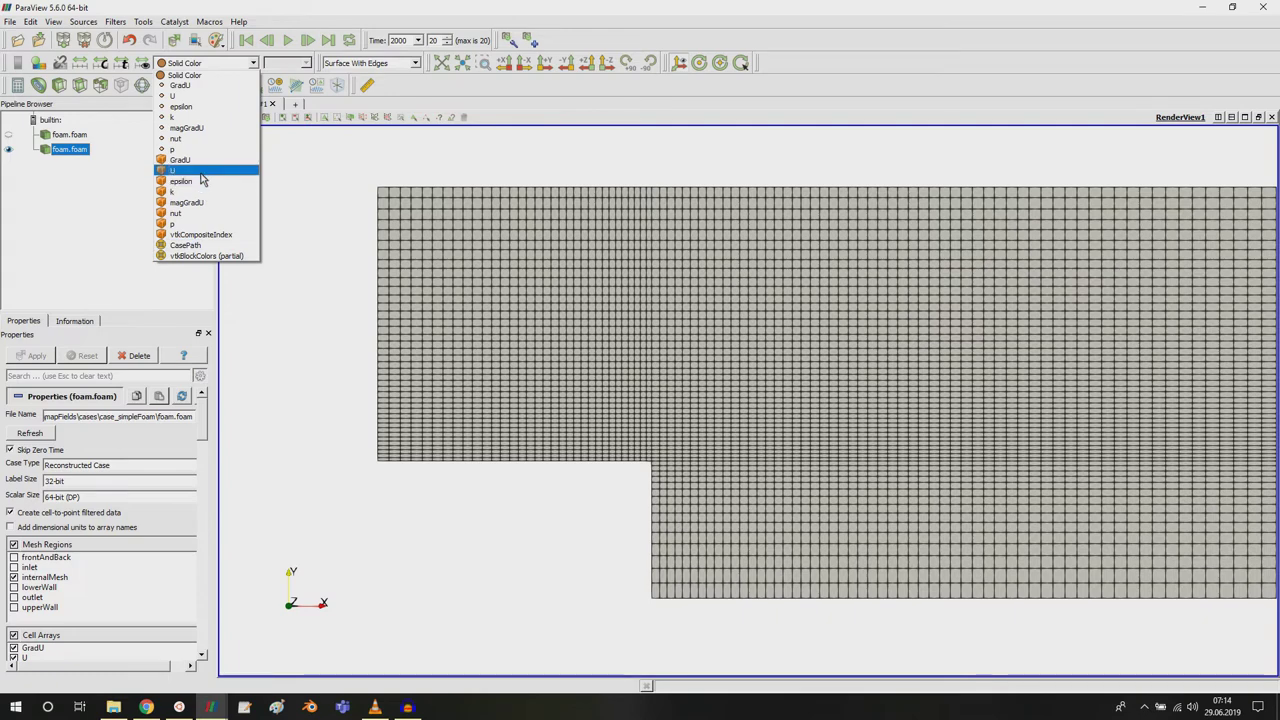
click(201, 172)
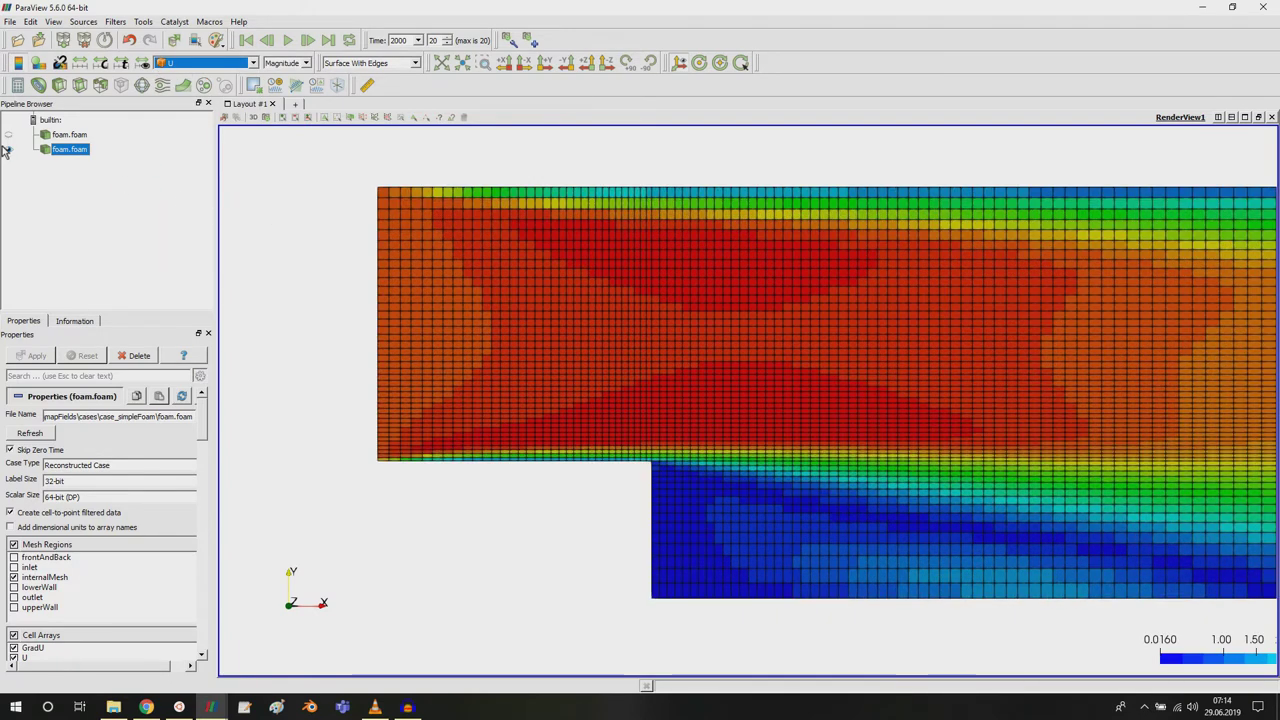
click(8, 134)
click(8, 149)
scroll(903, 368, down, 2)
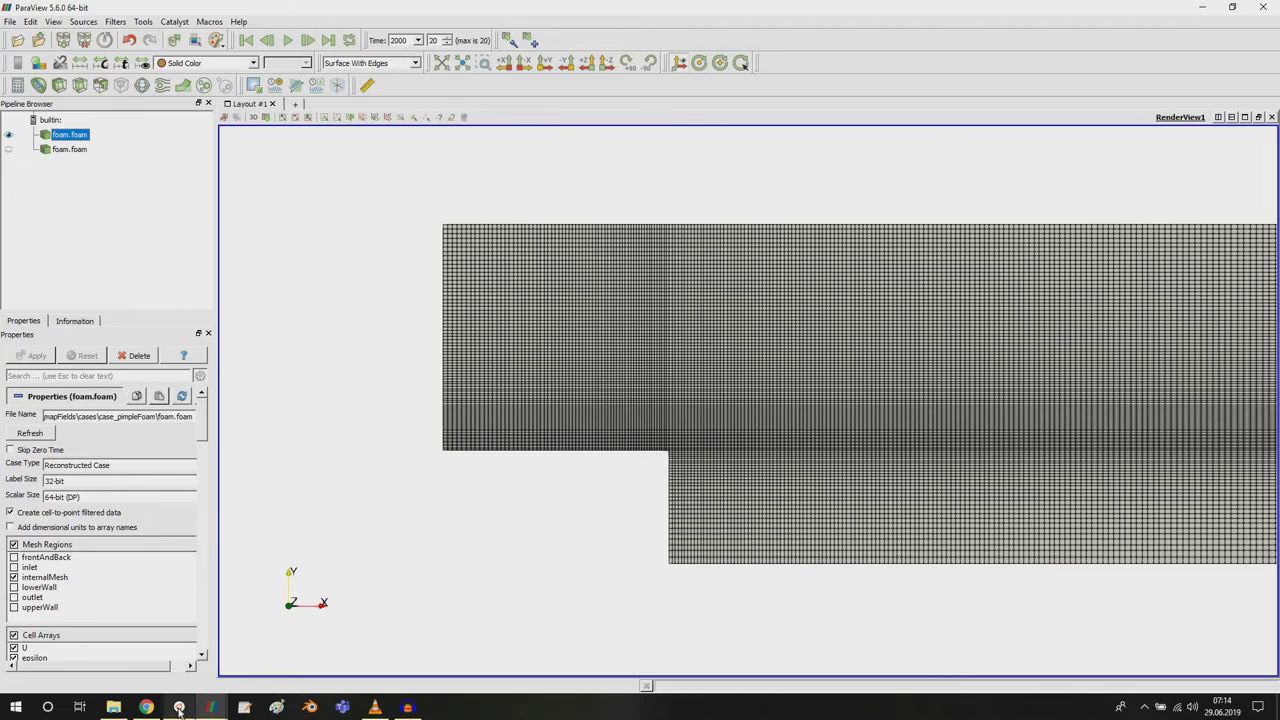
Run mapFields in the terminal to list its usage, highlighting <sourceCase> and -consistent.
click(179, 707)
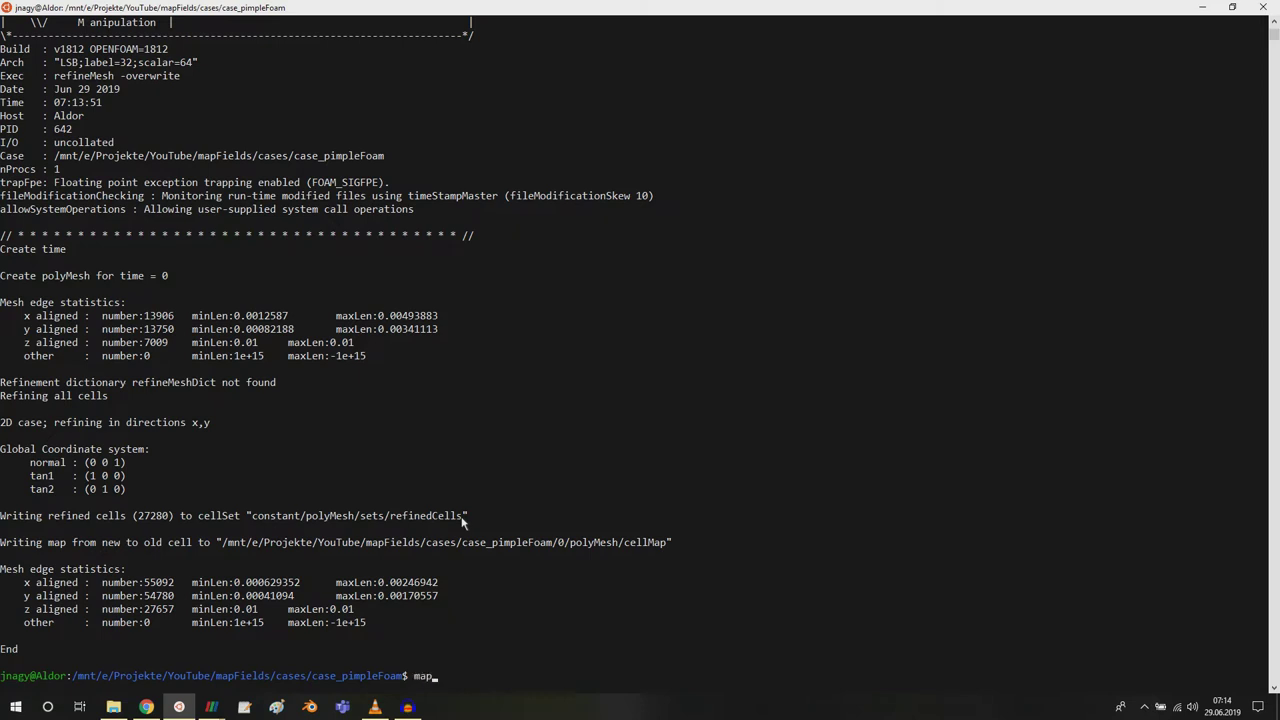
text(mapFields -help)
key(Return)
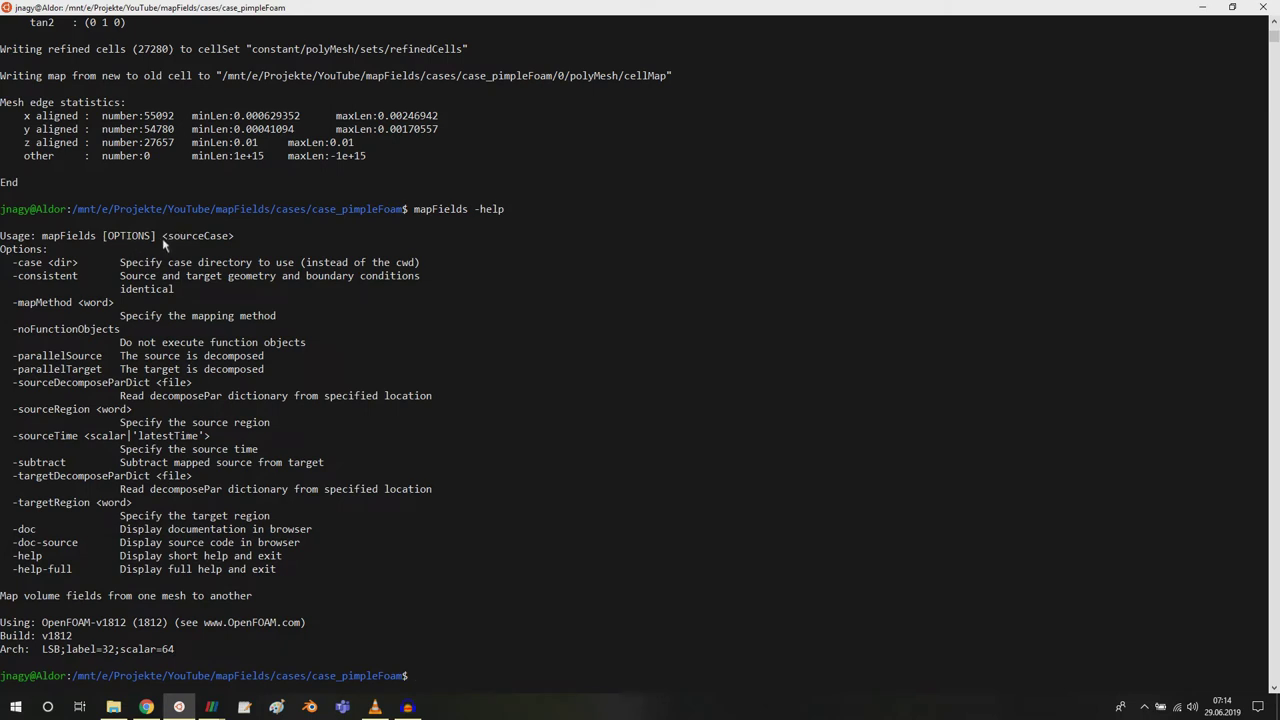
drag(162, 238, 234, 238)
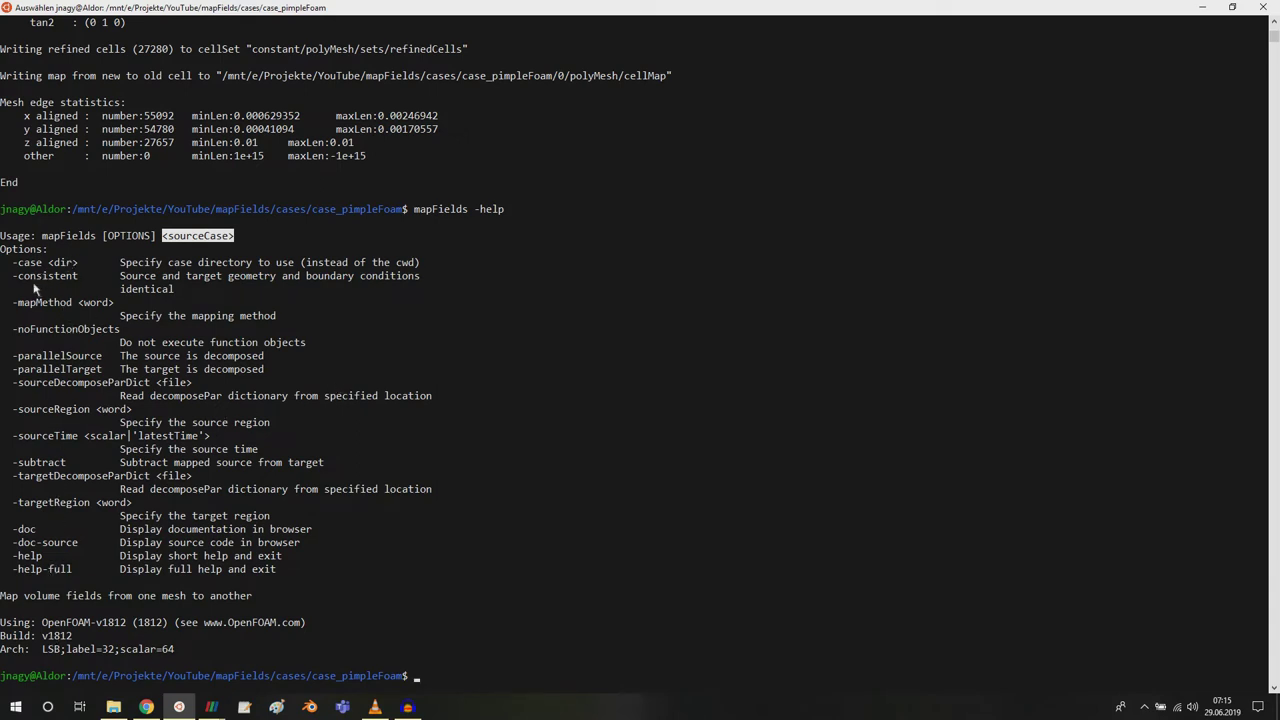
drag(14, 281, 78, 281)
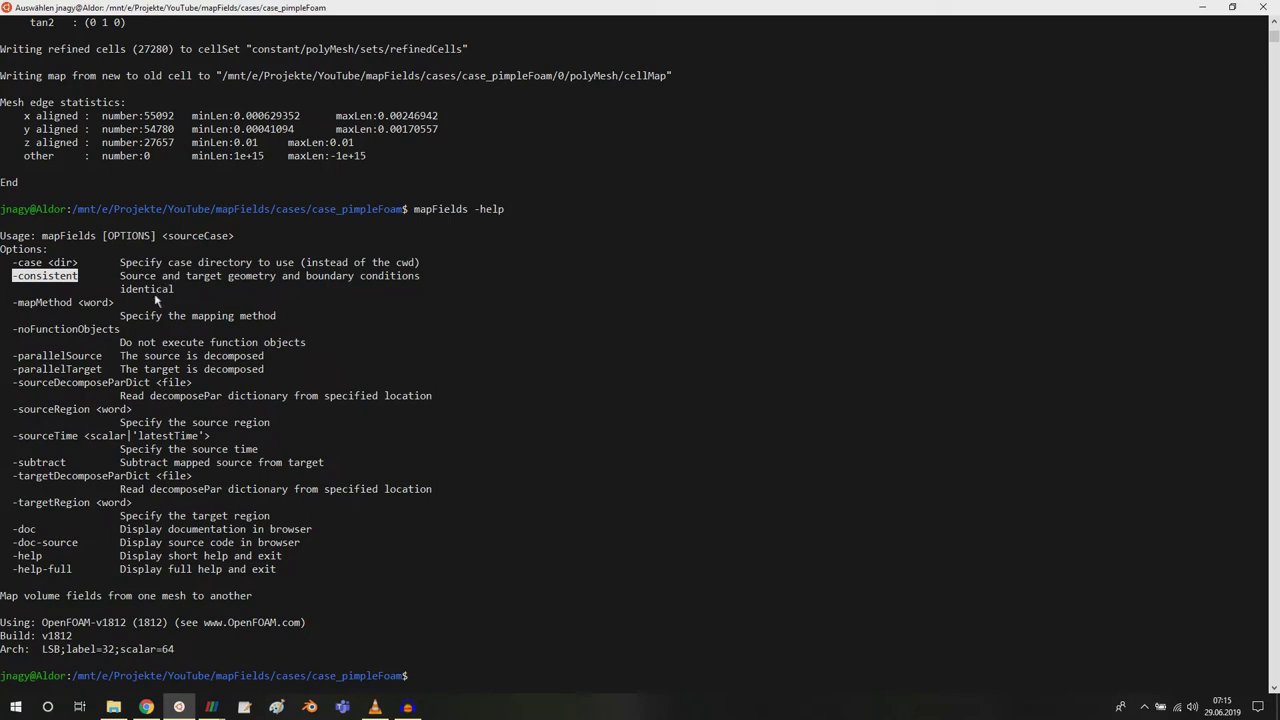
Recentre the whole mesh in the ParaView view.
click(211, 707)
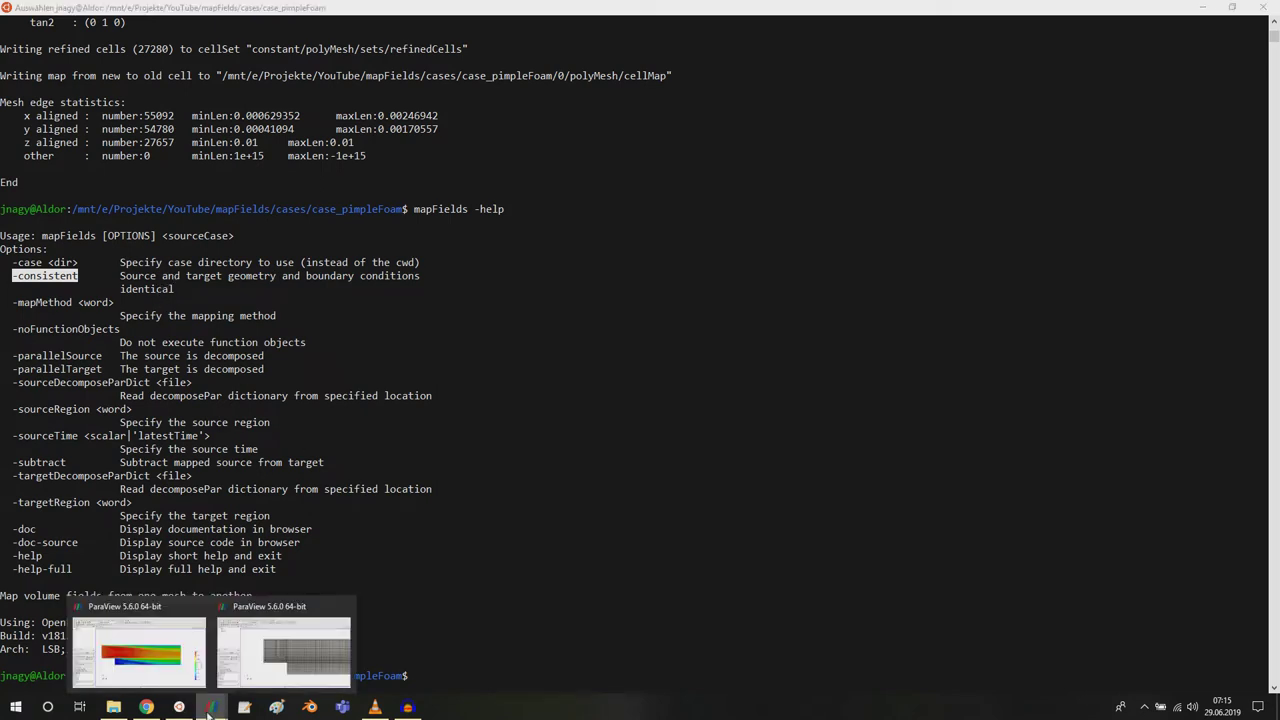
click(273, 668)
scroll(903, 414, up, 4)
drag(903, 414, 789, 429)
scroll(946, 409, down, 6)
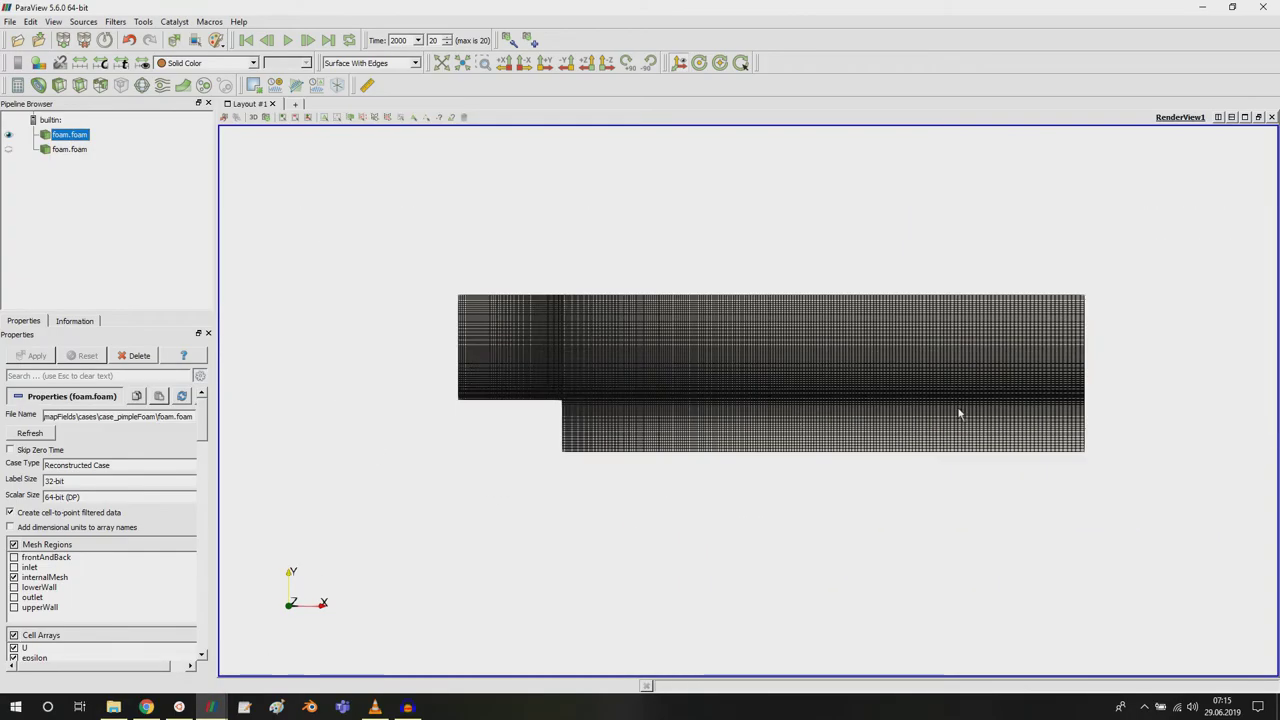
drag(946, 409, 815, 266)
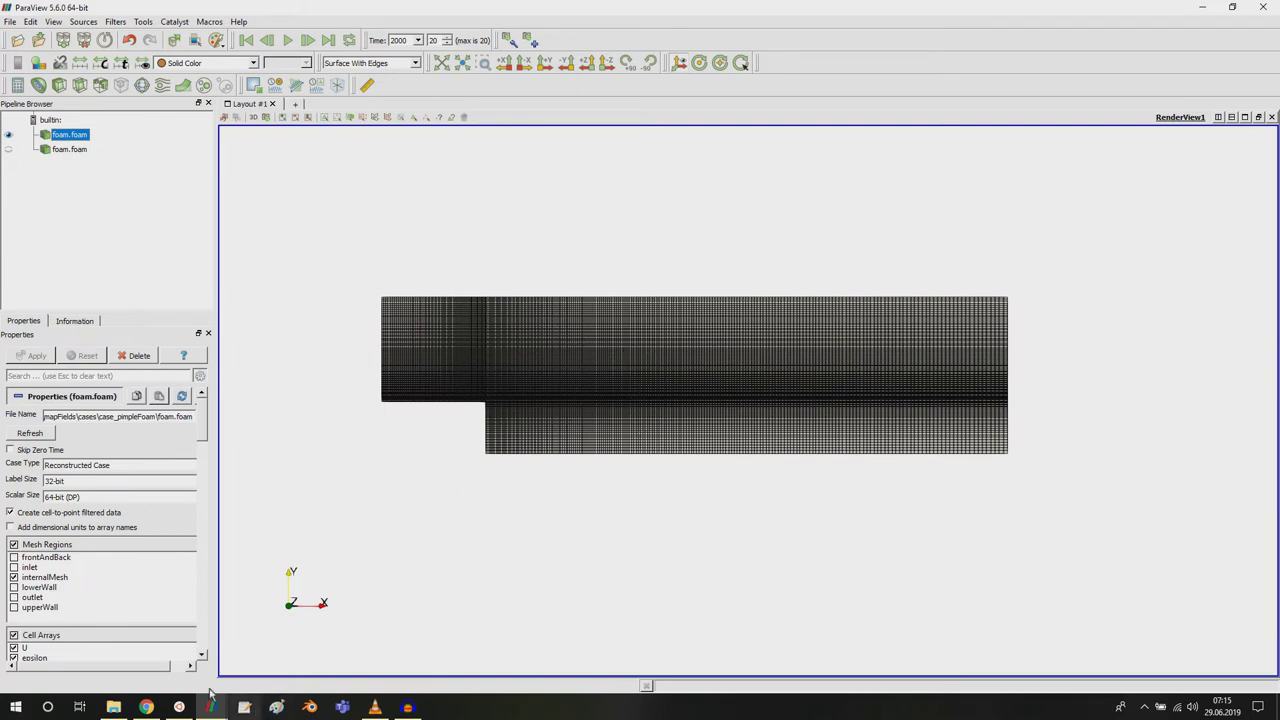
Back in the terminal help text, highlight the -sourceTime option and its 'latestTime' value.
click(179, 707)
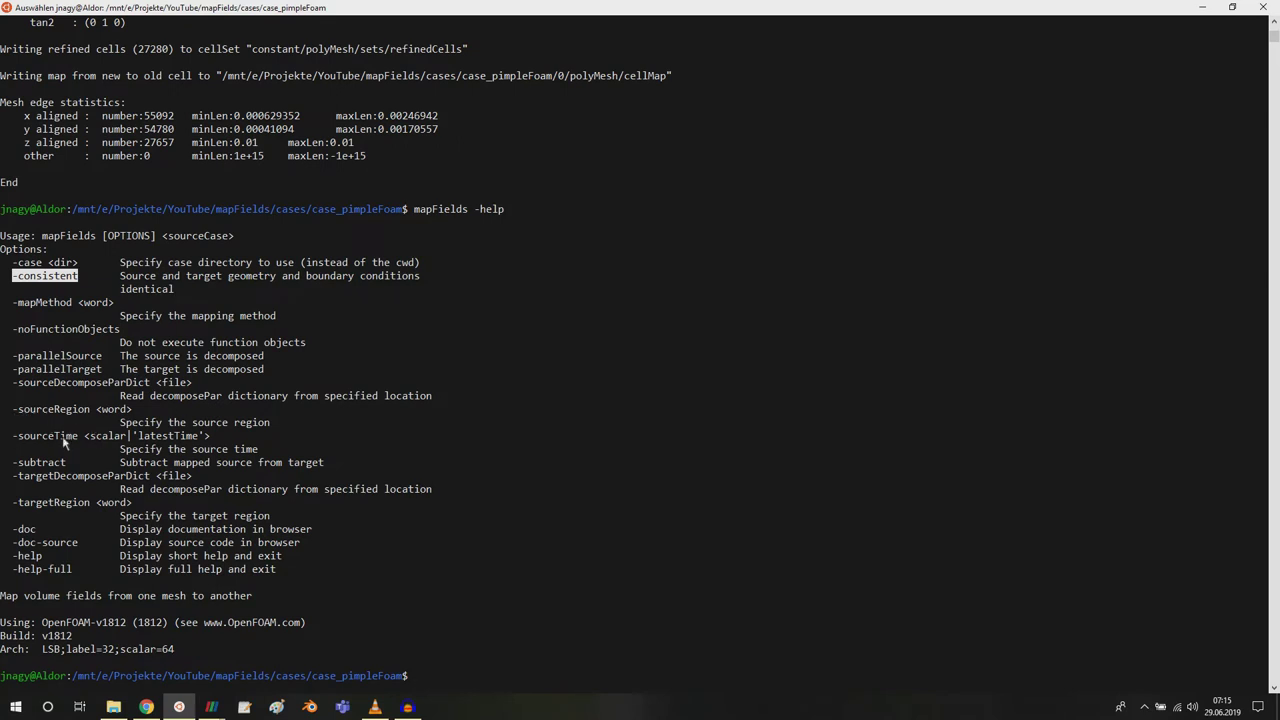
drag(13, 436, 81, 446)
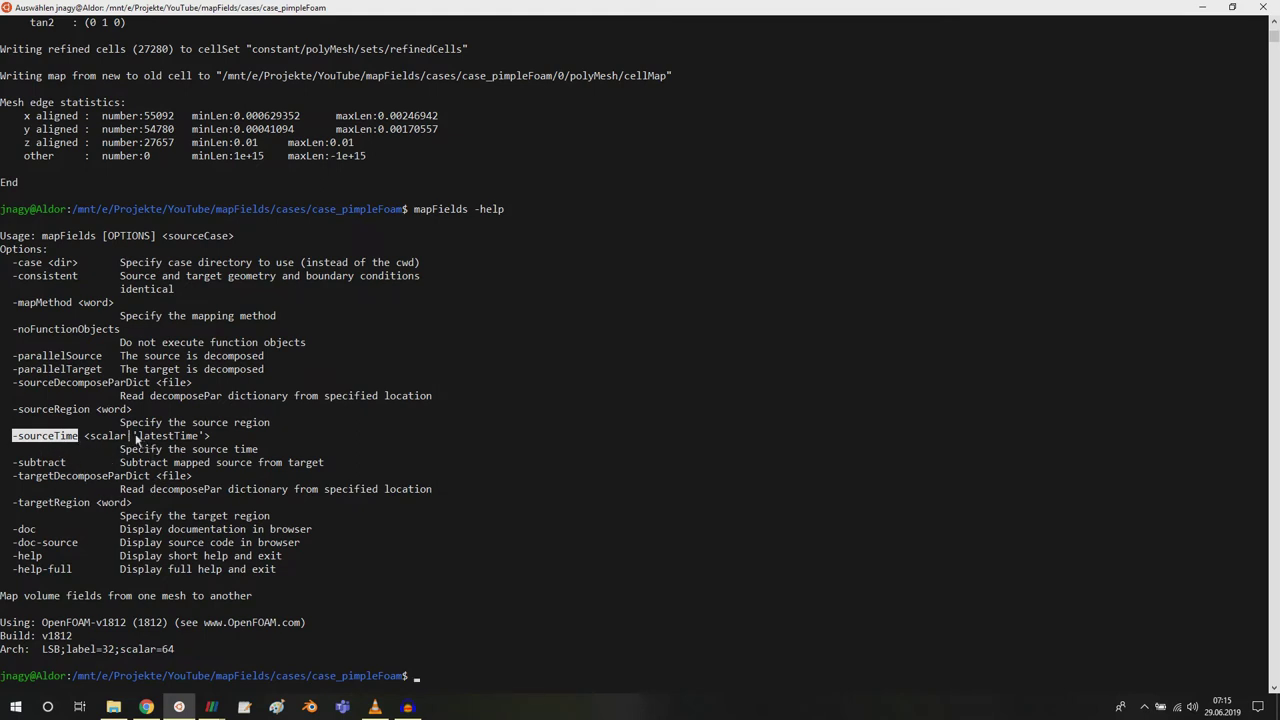
drag(135, 437, 206, 437)
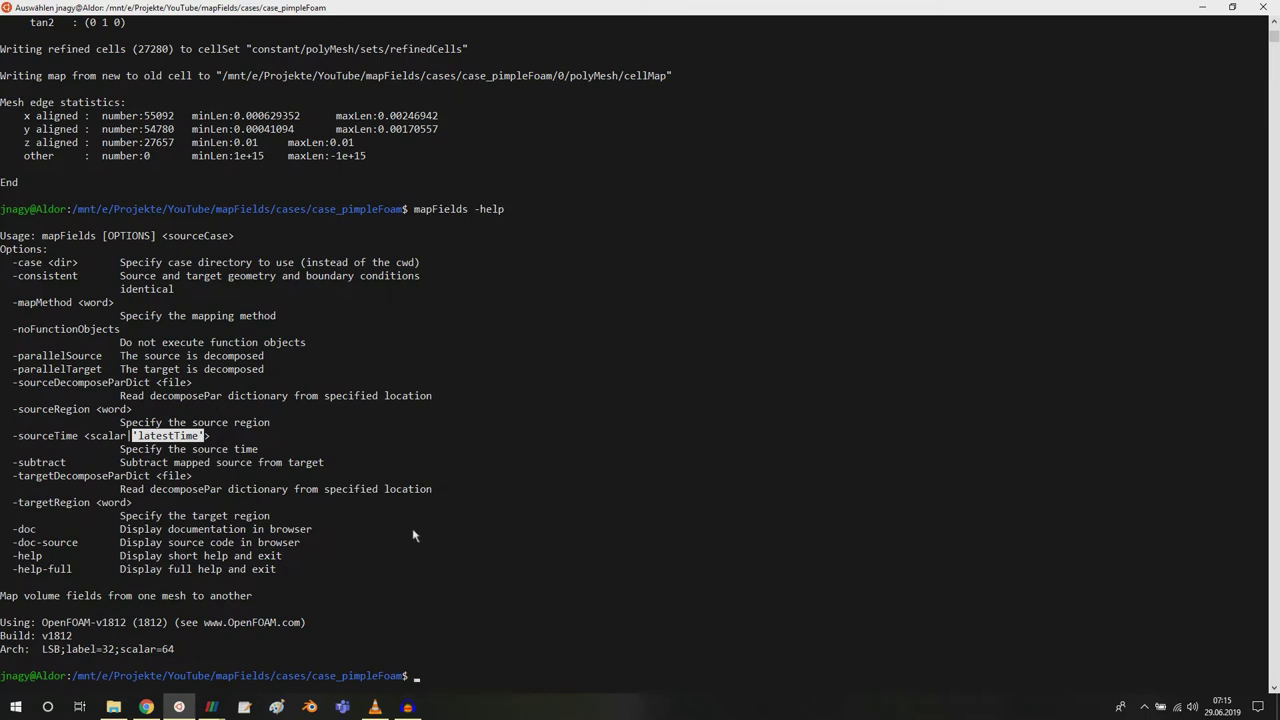
Run mapFields -consistent ../case_simpleFoam/ to interpolate p, nut, k, epsilon, omega and U, then recall it.
text(mapFields -constistent)
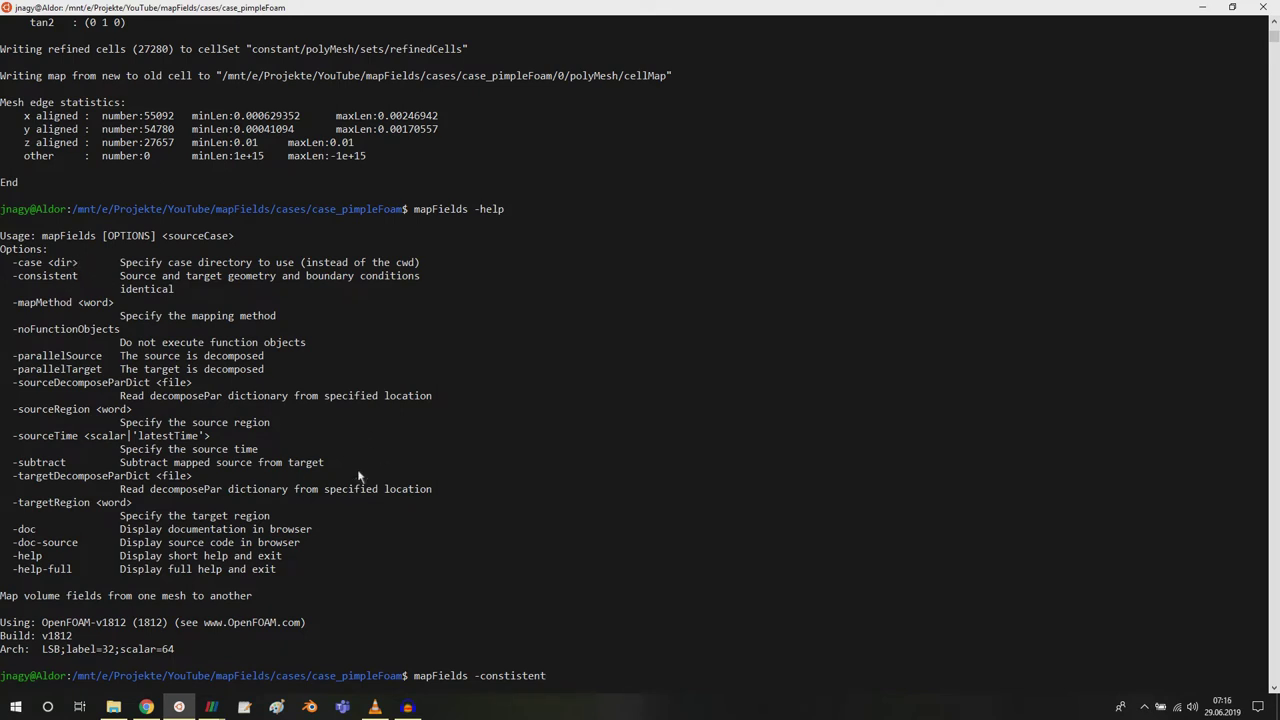
key(BackSpace)
key(Tab)
text(s)
key(Tab)
key(Return)
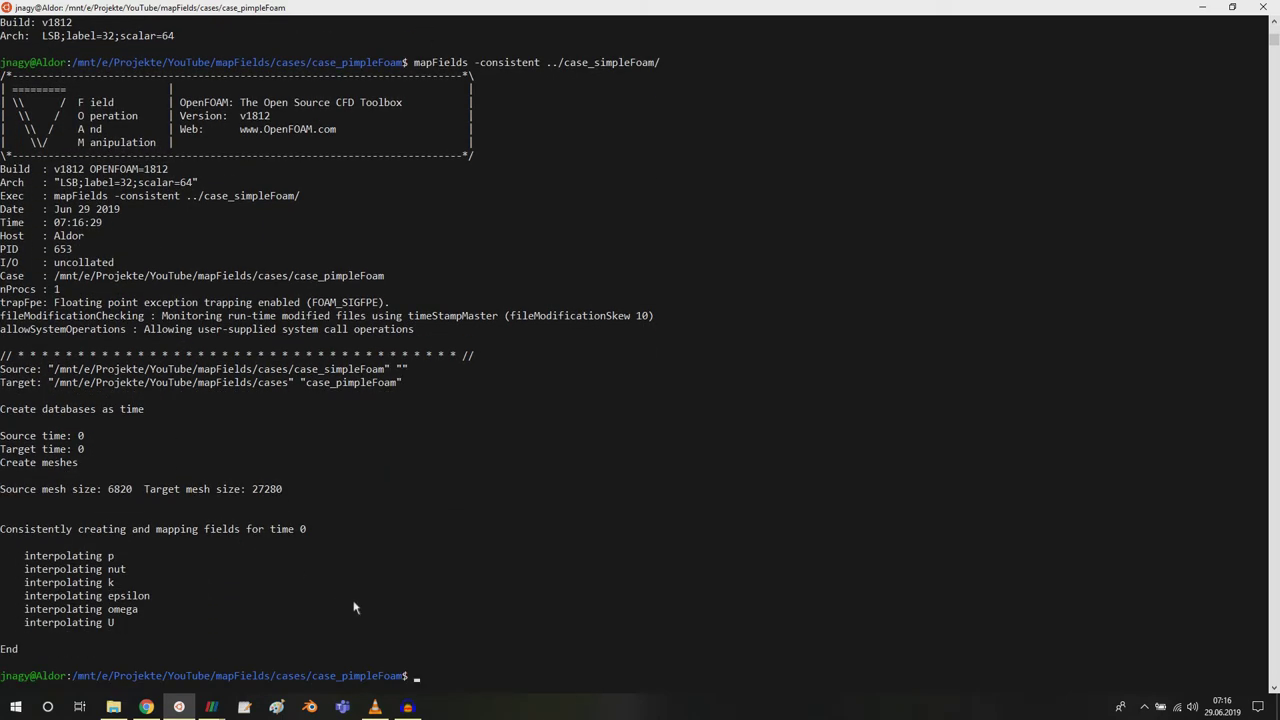
key(Up)
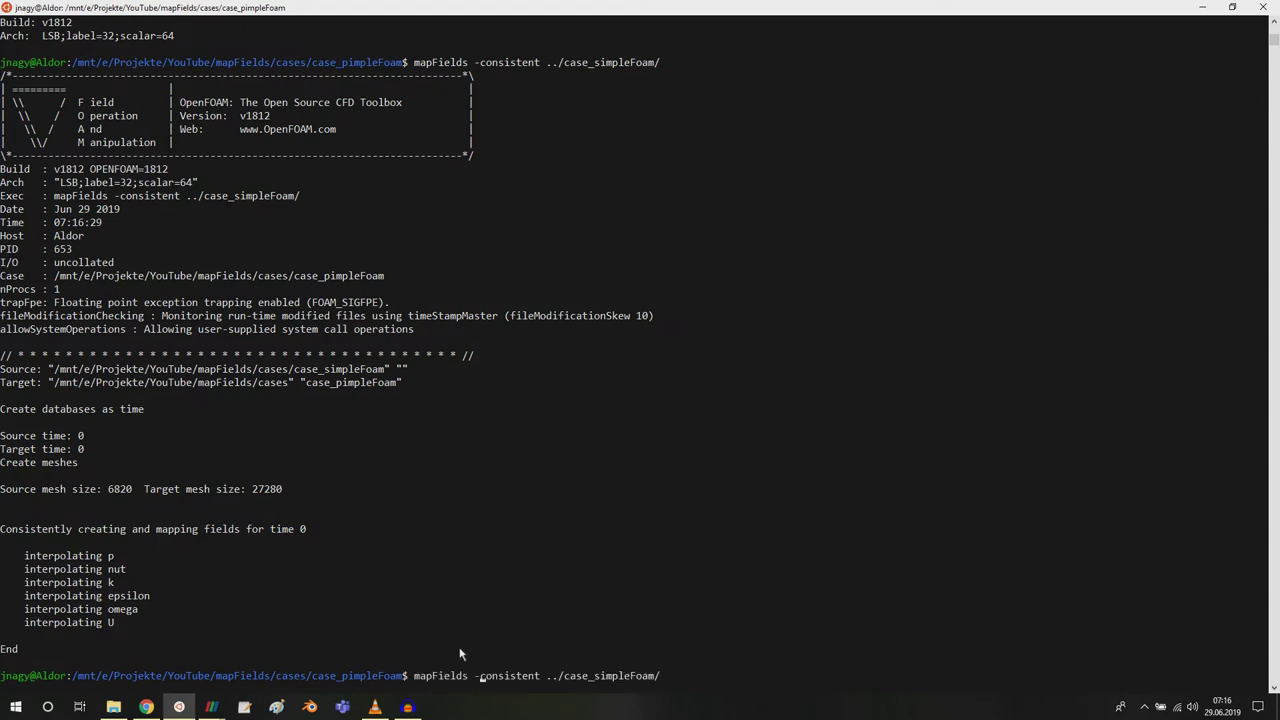
Add -sourceTime 'latestTime' to mapFields, confirm case_simpleFoam's time folders, and run it.
text(-source)
text(Time '')
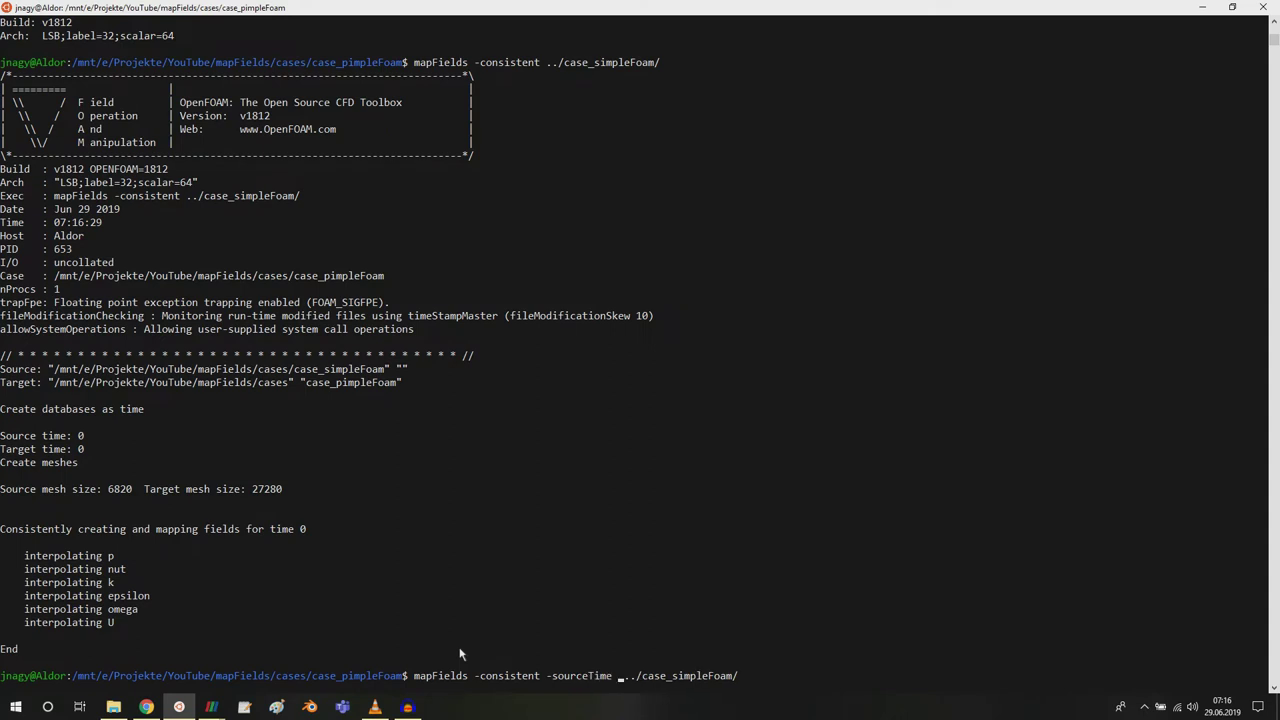
text(latestTime)
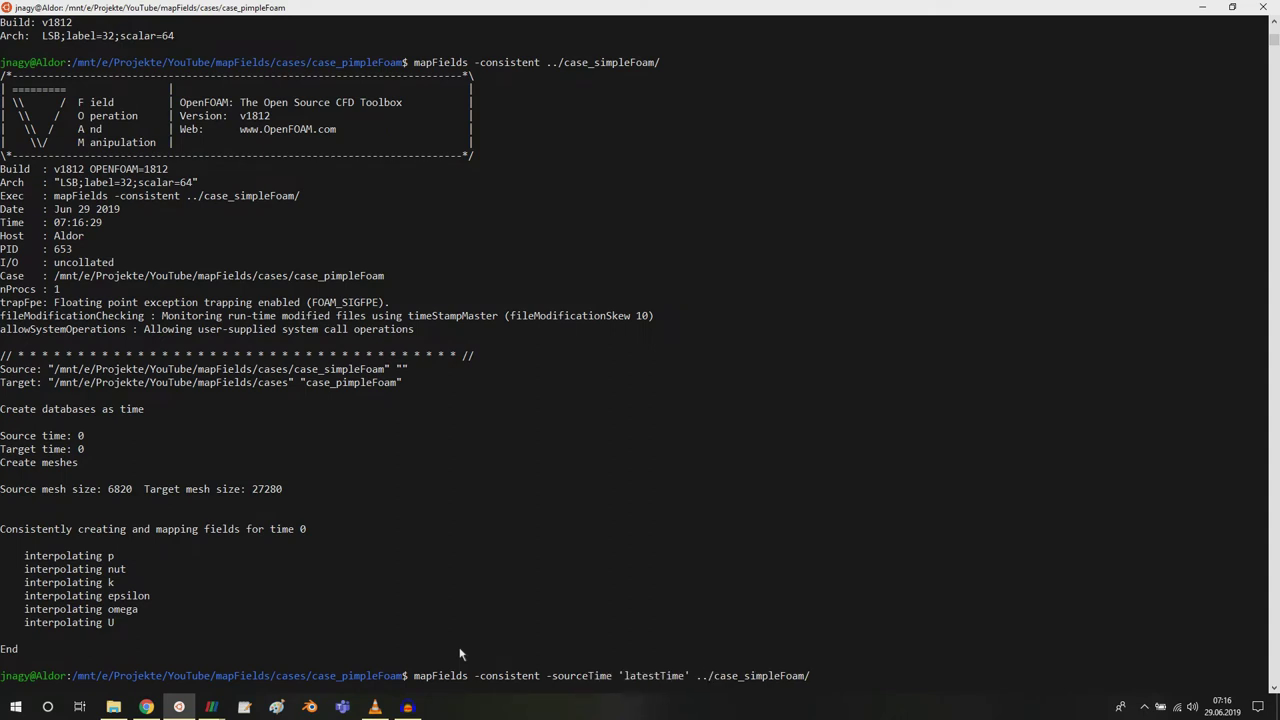
key(alt+Tab)
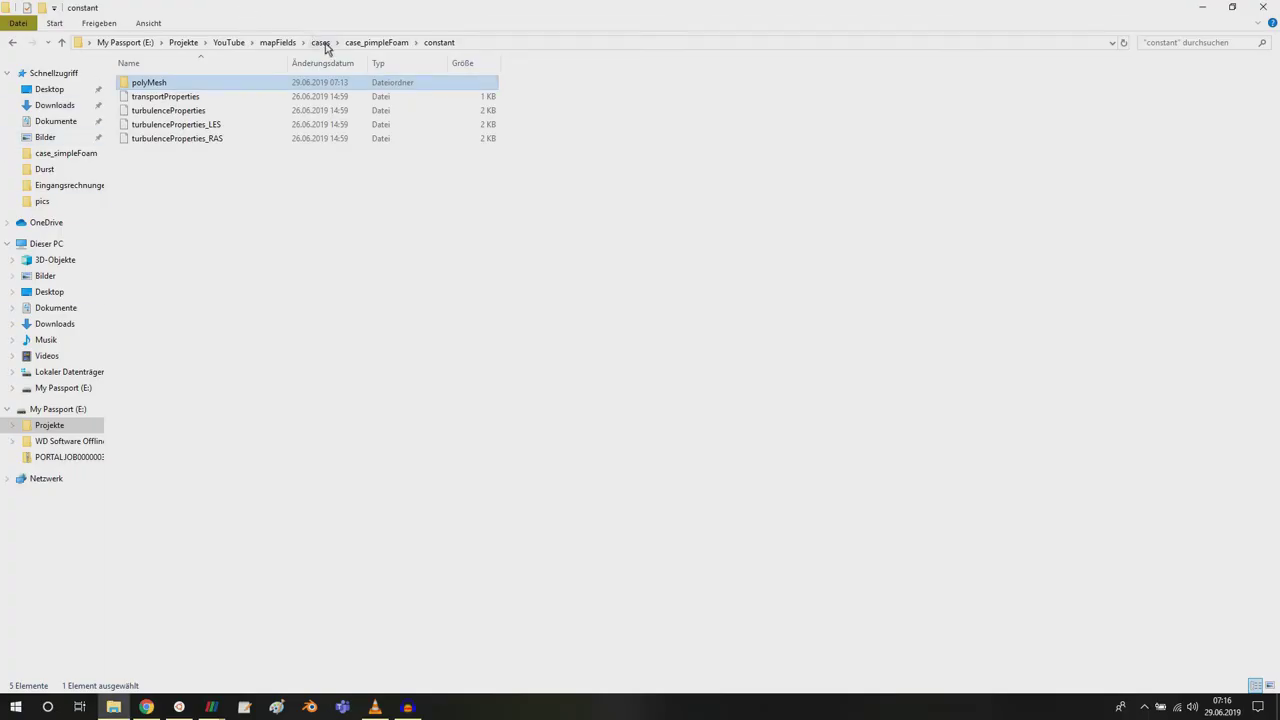
click(324, 44)
double_click(170, 101)
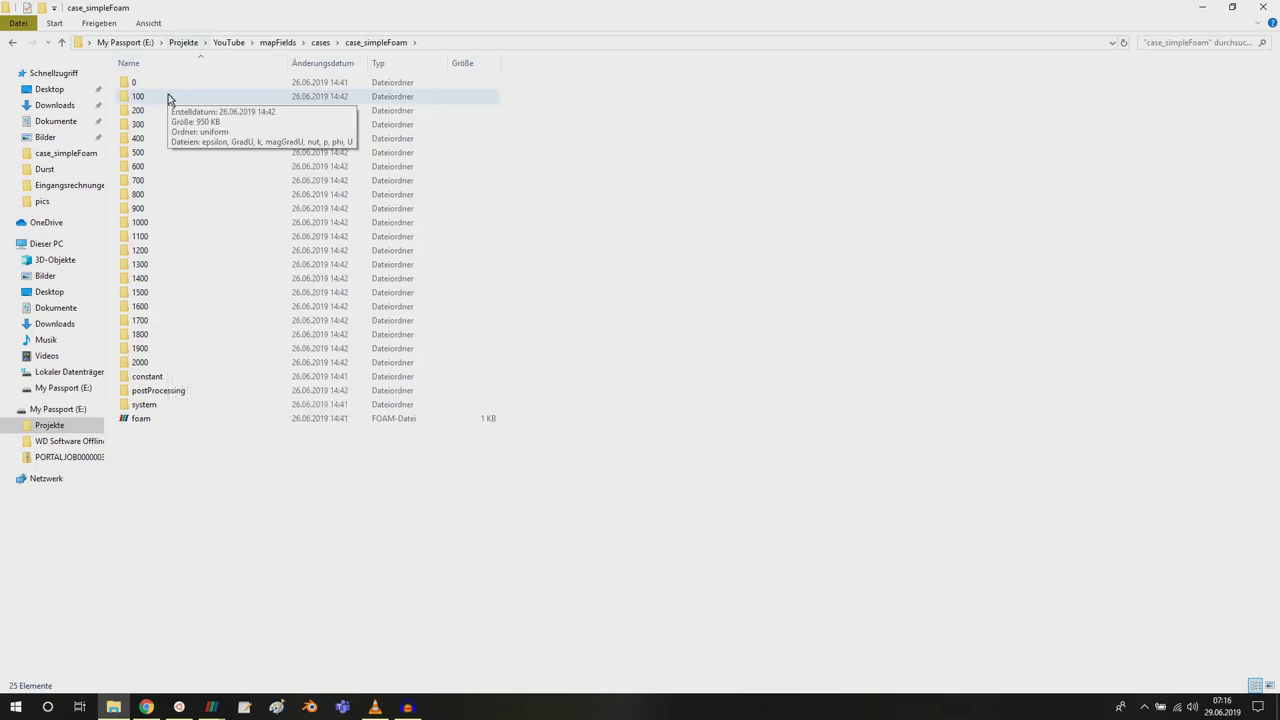
key(alt+Tab)
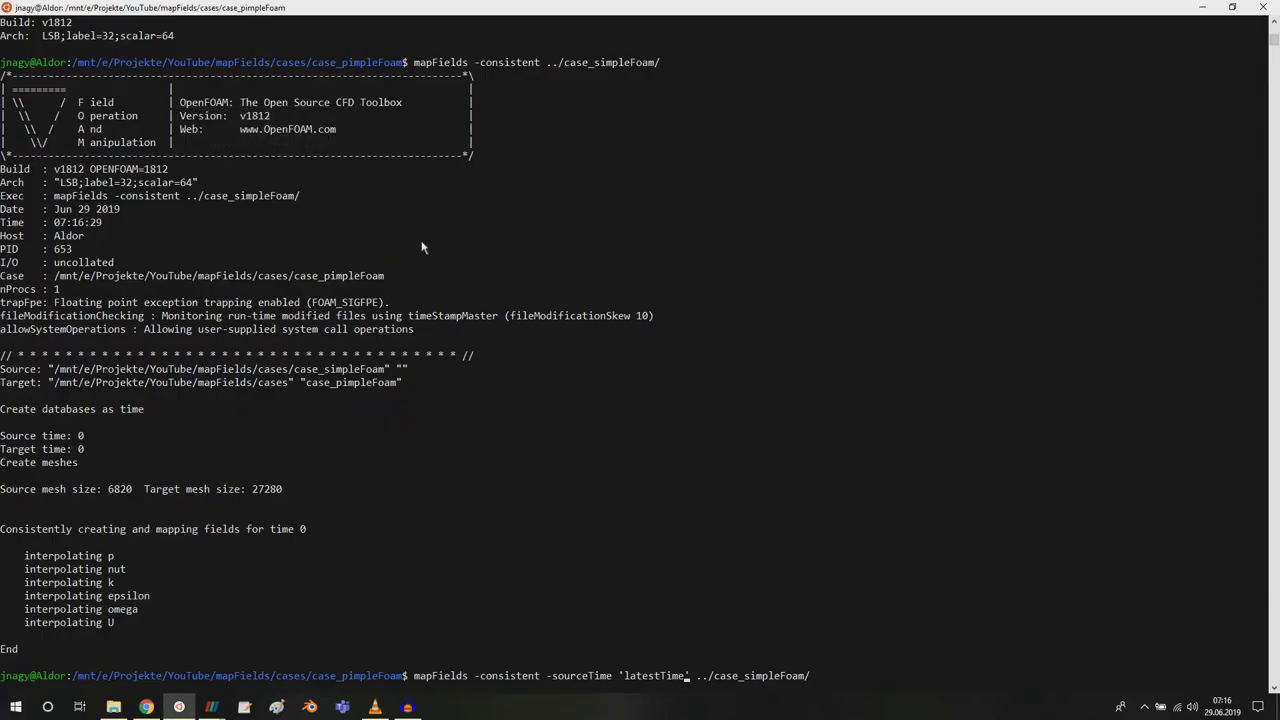
key(Return)
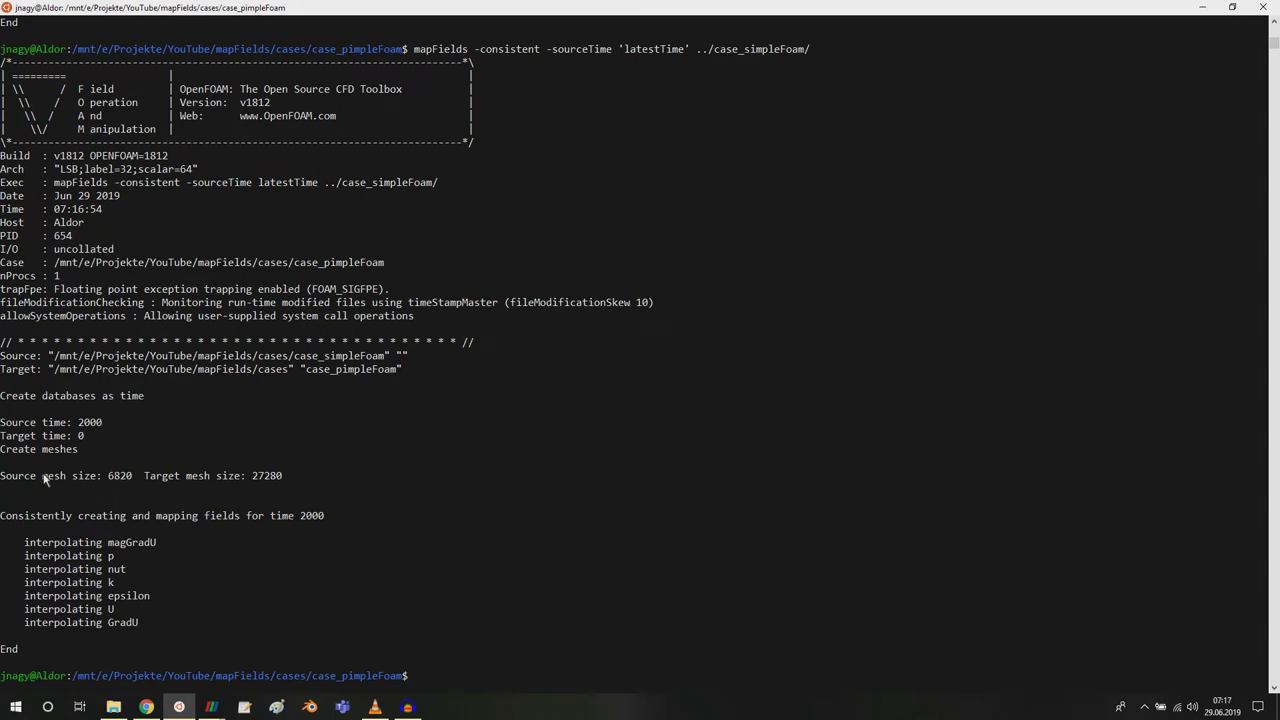
Highlight the source and target cell counts, 6820 and 27280, in the output.
drag(4, 484, 134, 481)
click(105, 478)
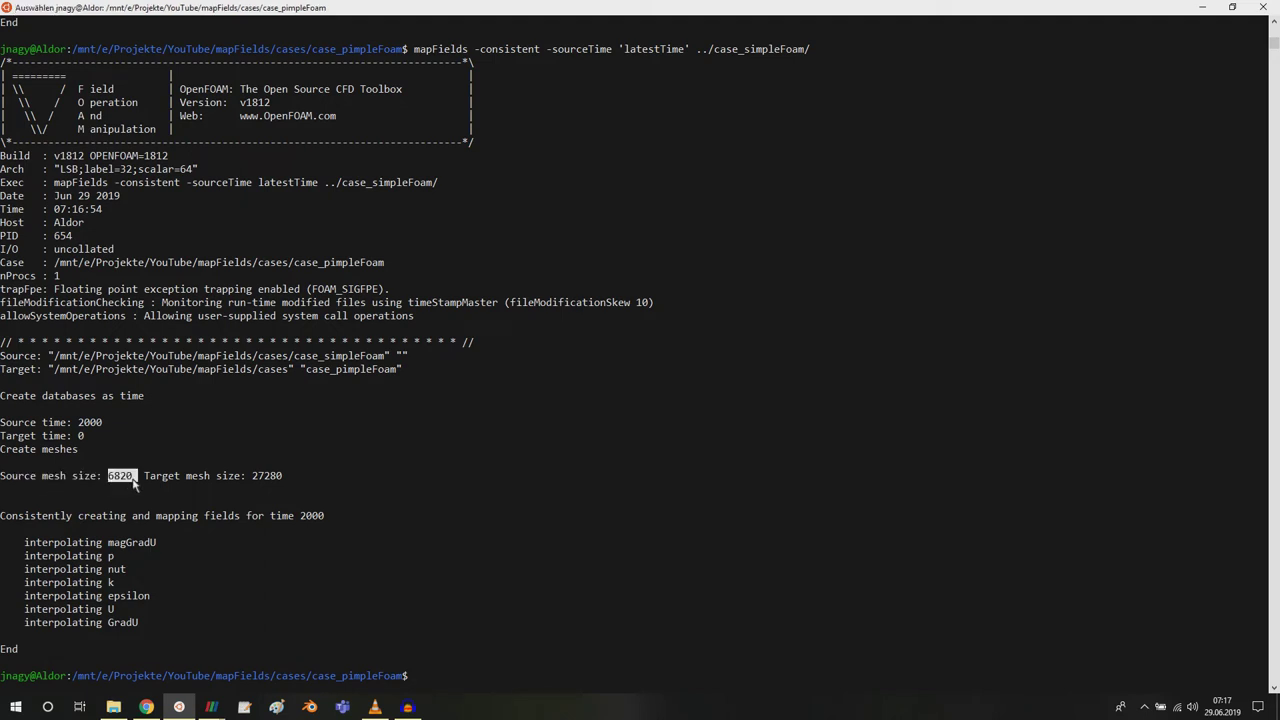
double_click(255, 478)
In ParaView, colour the pimpleFoam foam.foam by velocity U.
click(211, 705)
click(278, 650)
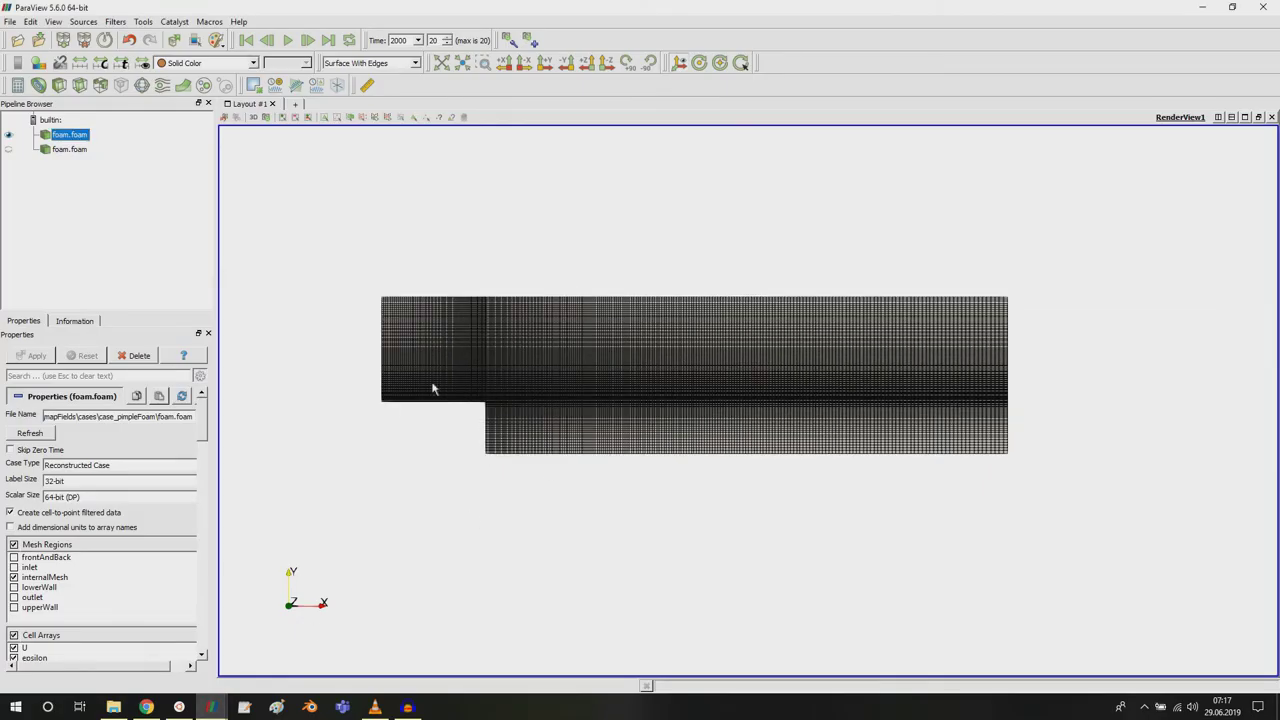
click(68, 152)
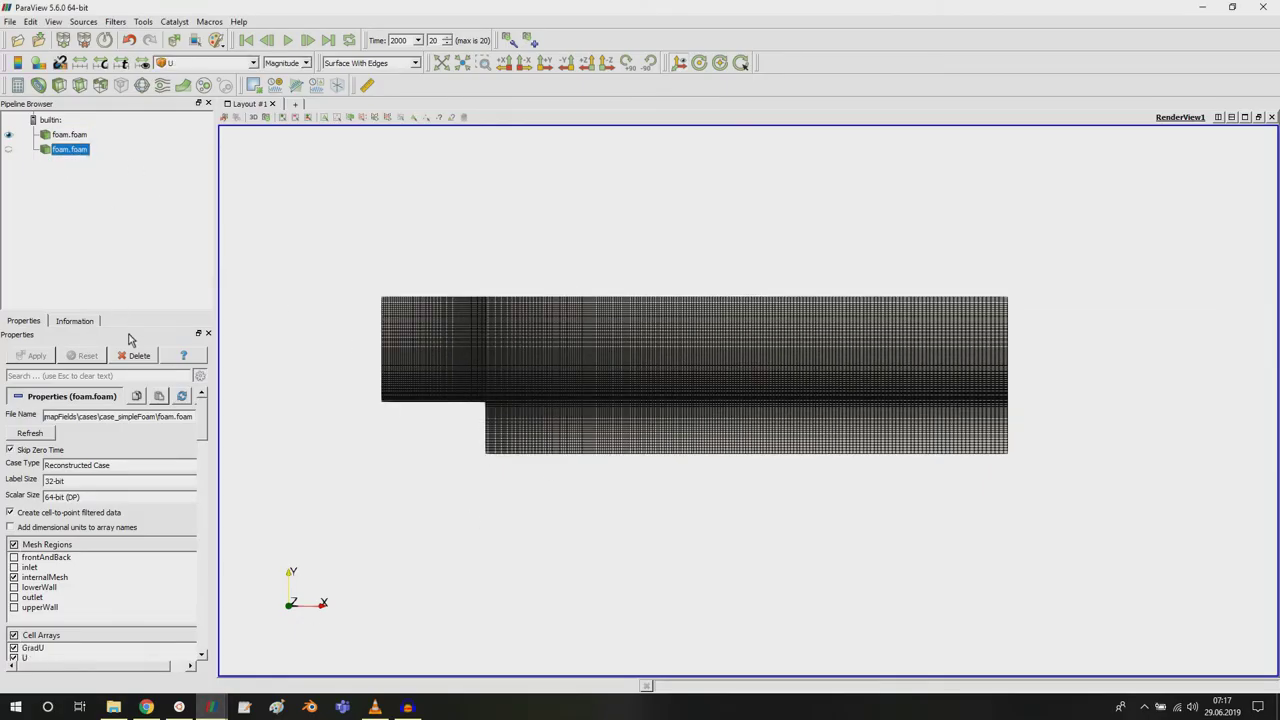
click(81, 135)
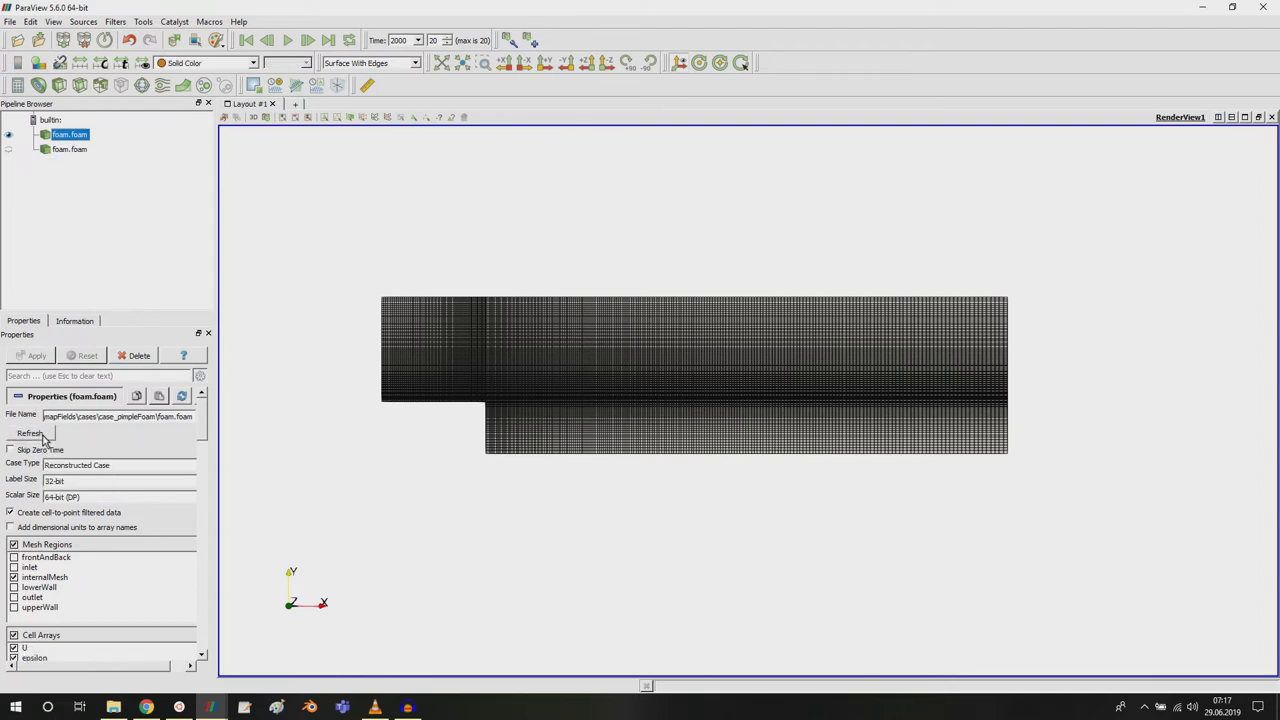
scroll(368, 427, up, 2)
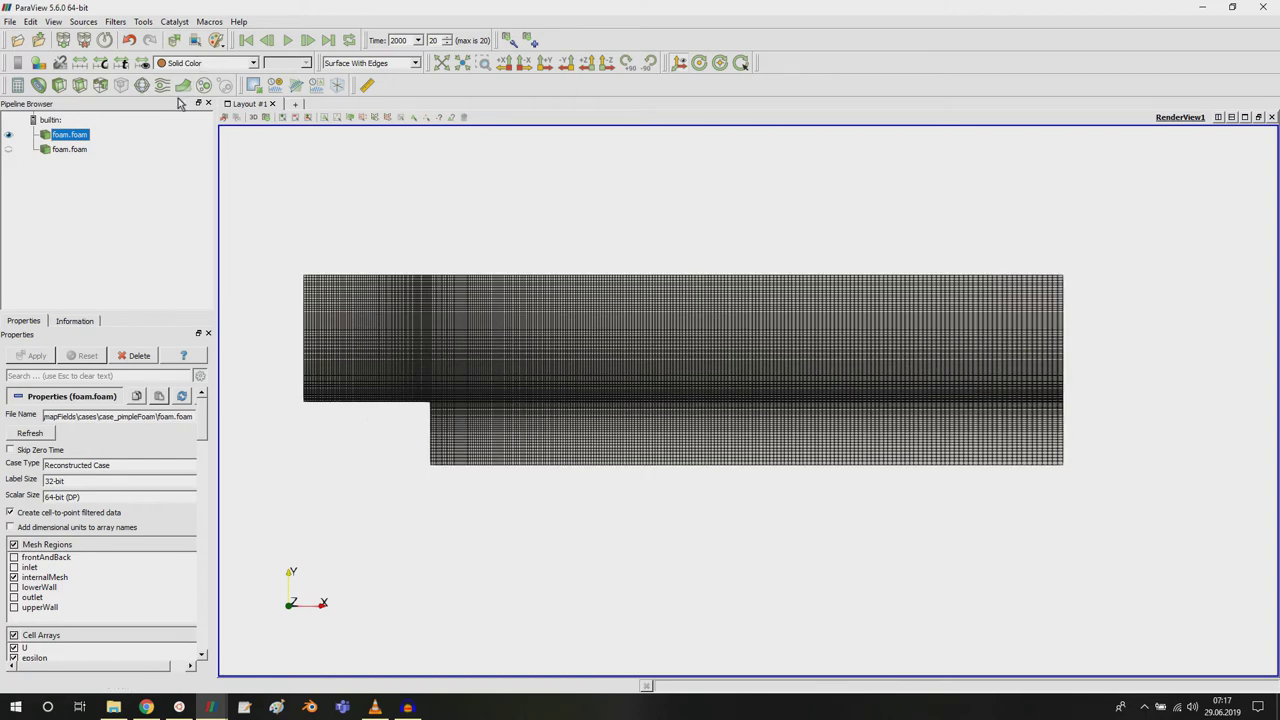
click(205, 62)
click(172, 191)
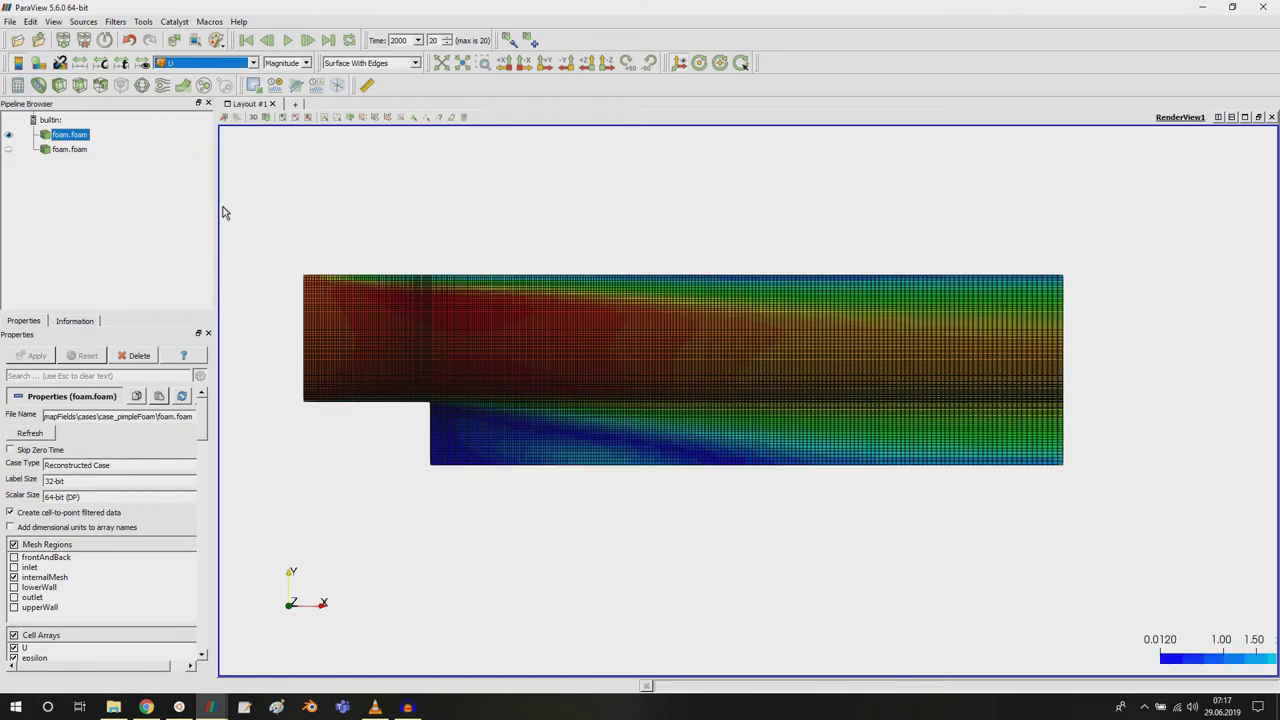
Hide and re-show the simpleFoam case to compare it with the mapped result.
scroll(463, 337, up, 2)
scroll(721, 380, up, 3)
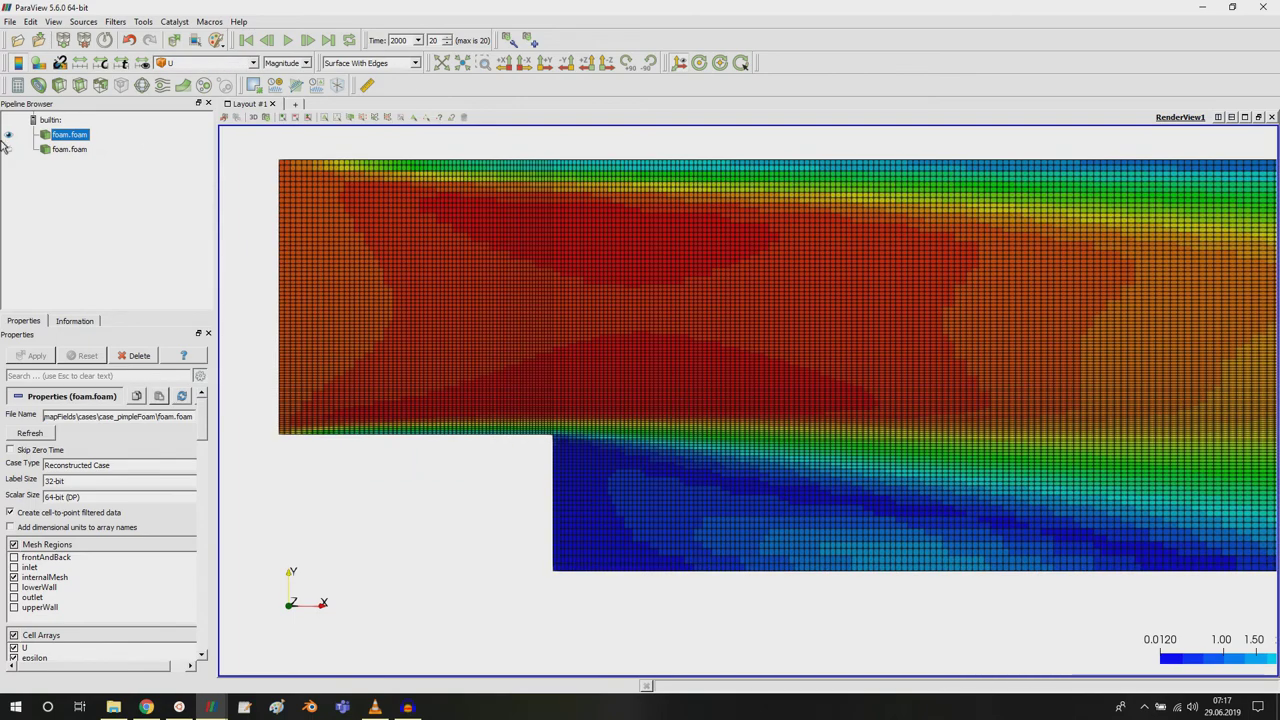
click(8, 149)
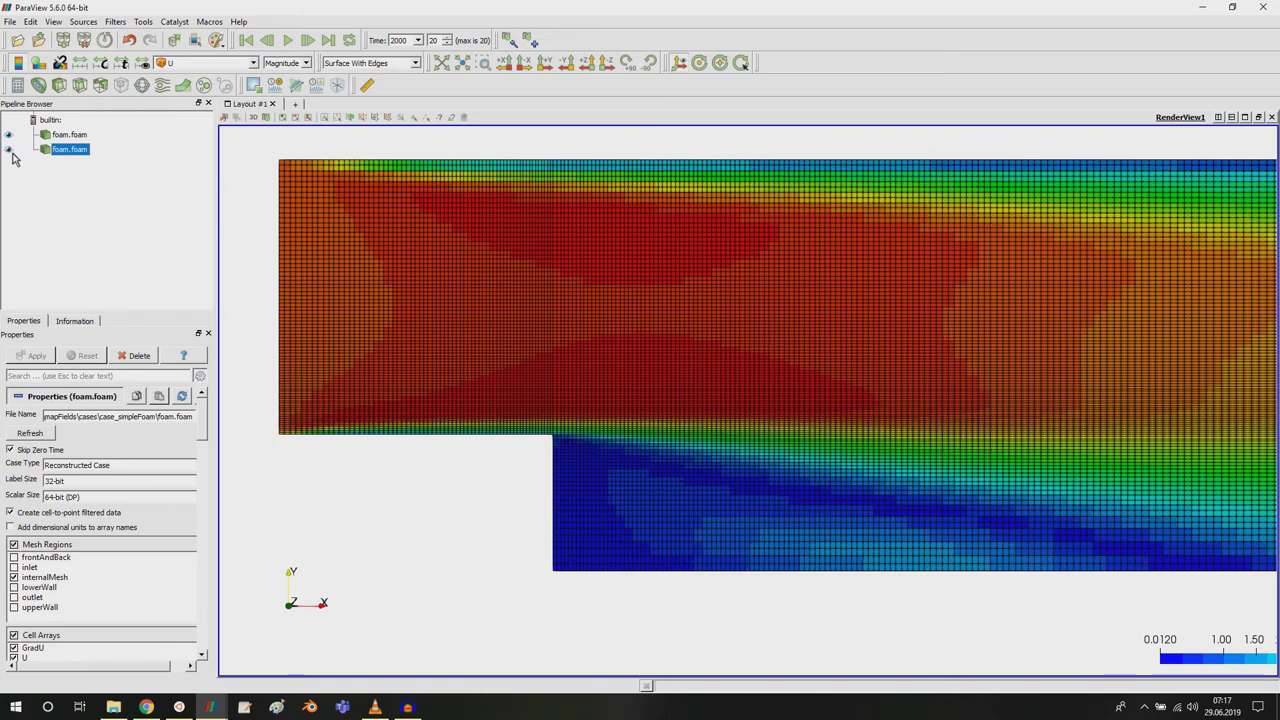
click(11, 152)
click(10, 149)
click(88, 152)
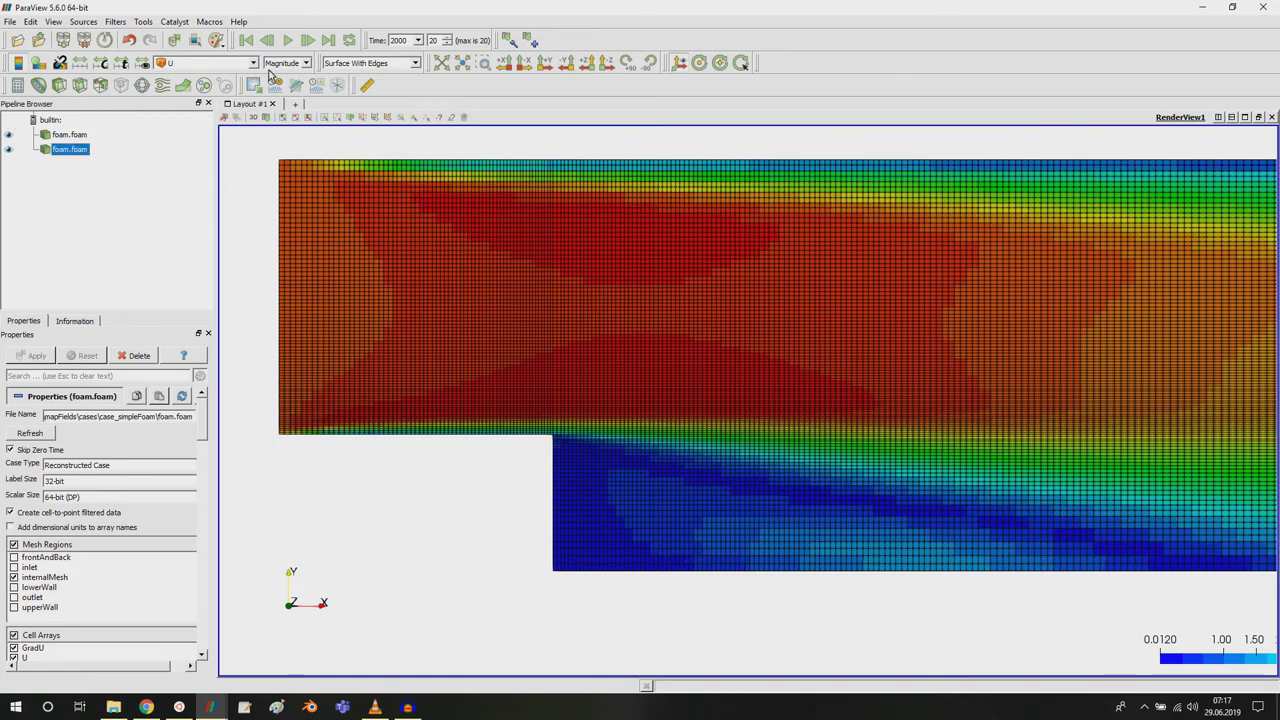
Set both the simpleFoam and pimpleFoam cases to Surface representation.
click(350, 63)
click(349, 121)
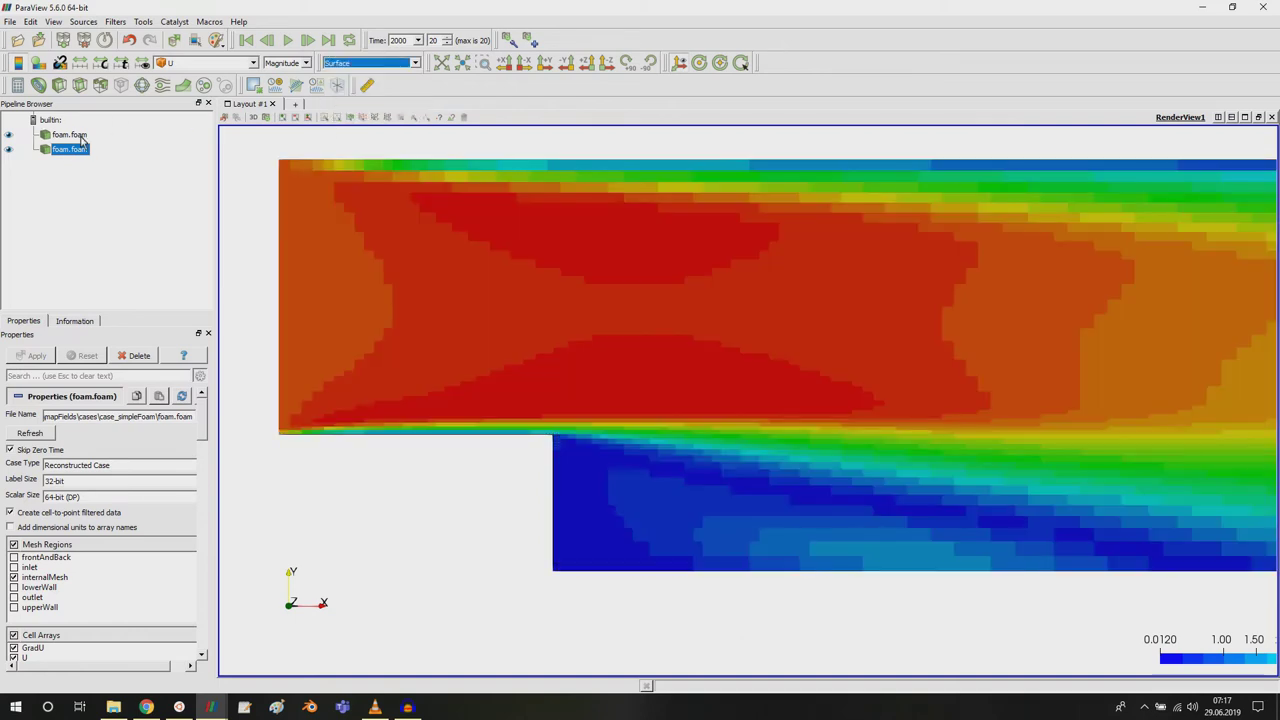
click(70, 134)
click(342, 63)
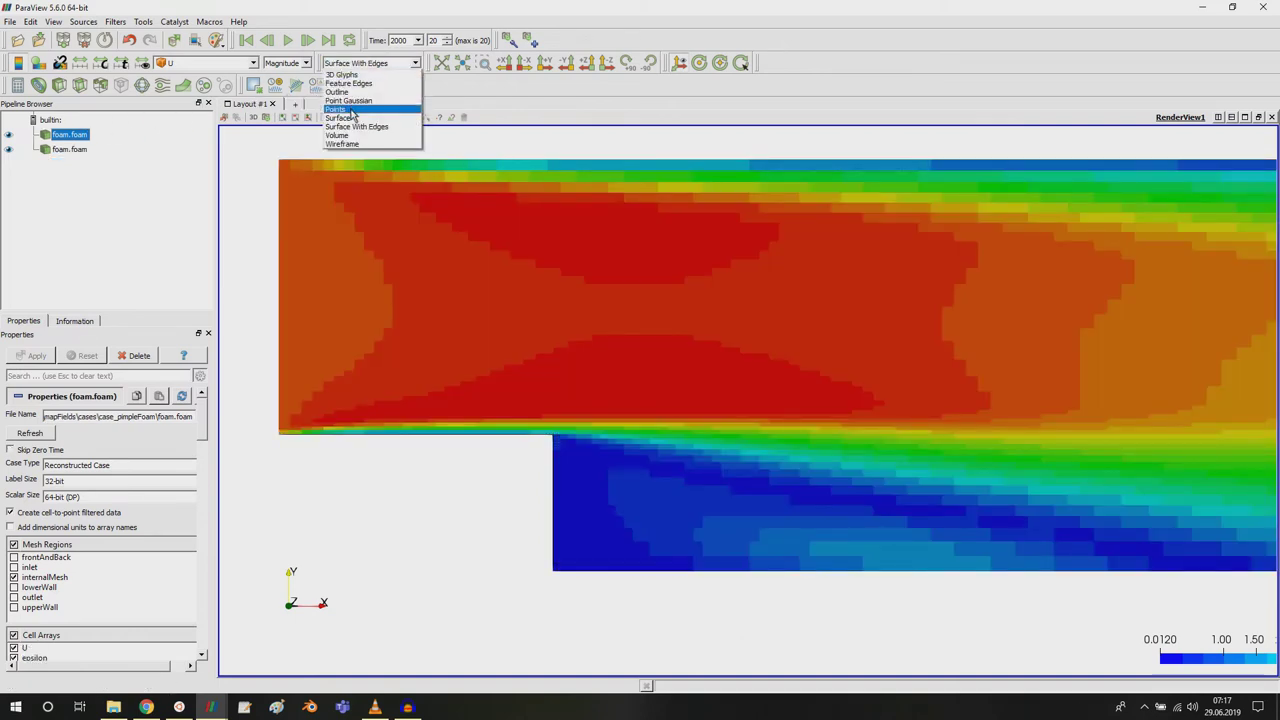
click(334, 121)
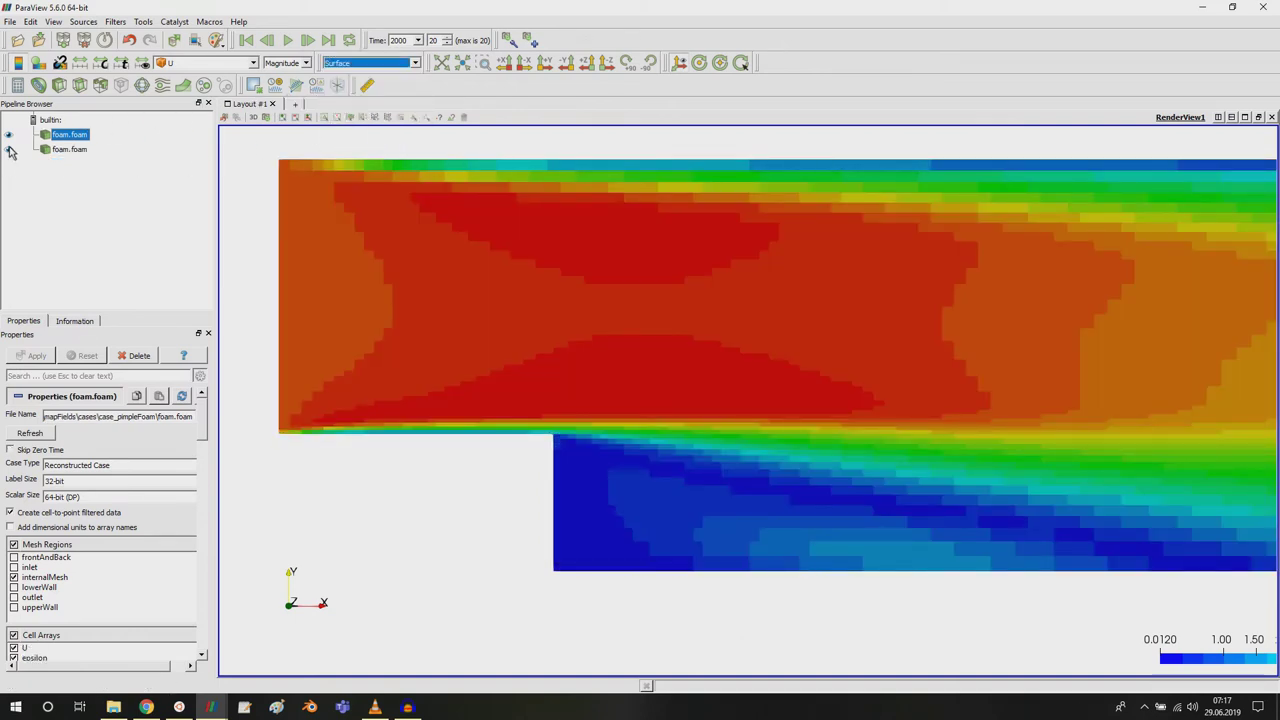
Repeatedly toggle the simpleFoam case's visibility to compare it against pimpleFoam.
click(10, 150)
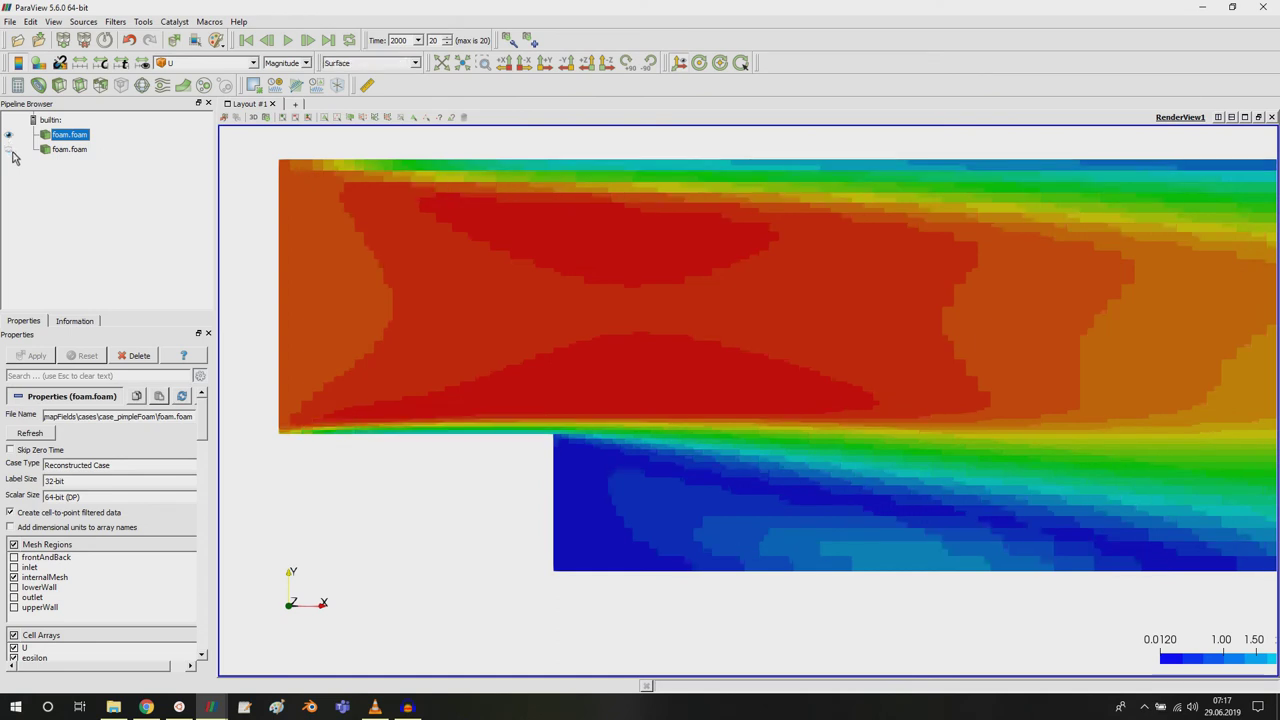
click(13, 154)
click(10, 150)
click(10, 150)
click(10, 150)
click(10, 150)
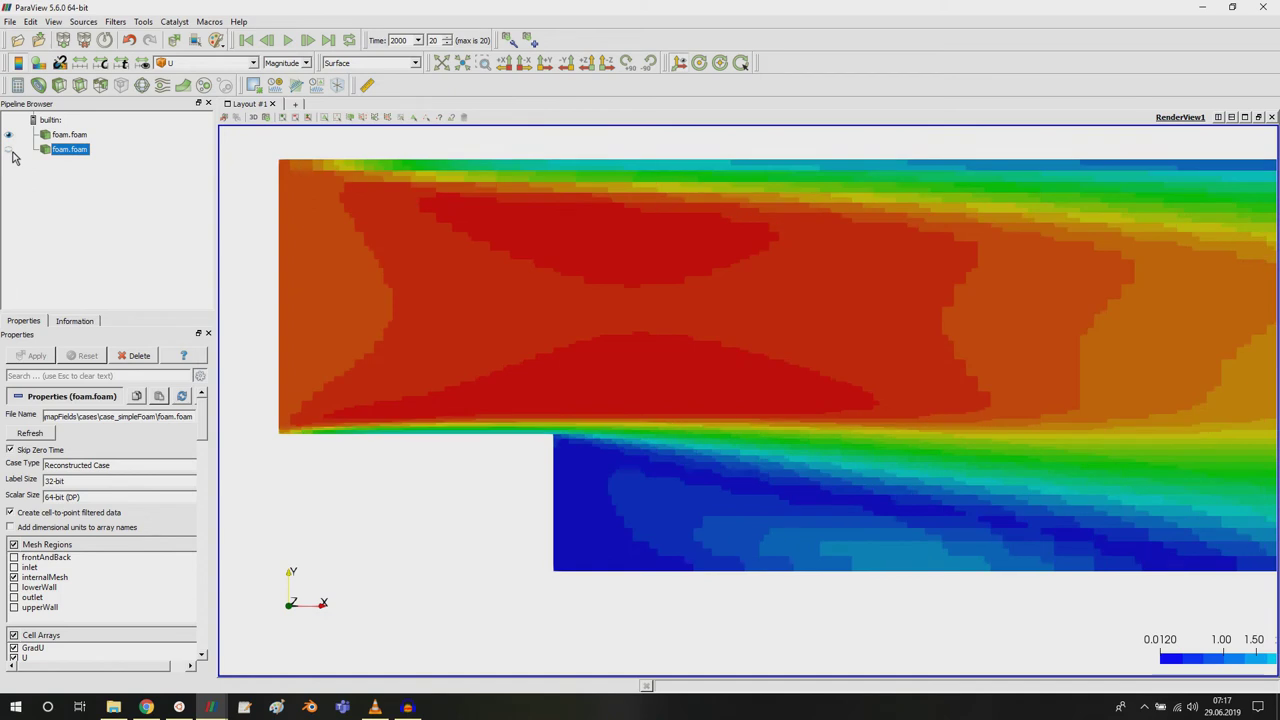
click(11, 151)
click(11, 151)
click(11, 151)
click(11, 151)
click(11, 151)
scroll(271, 289, up, 10)
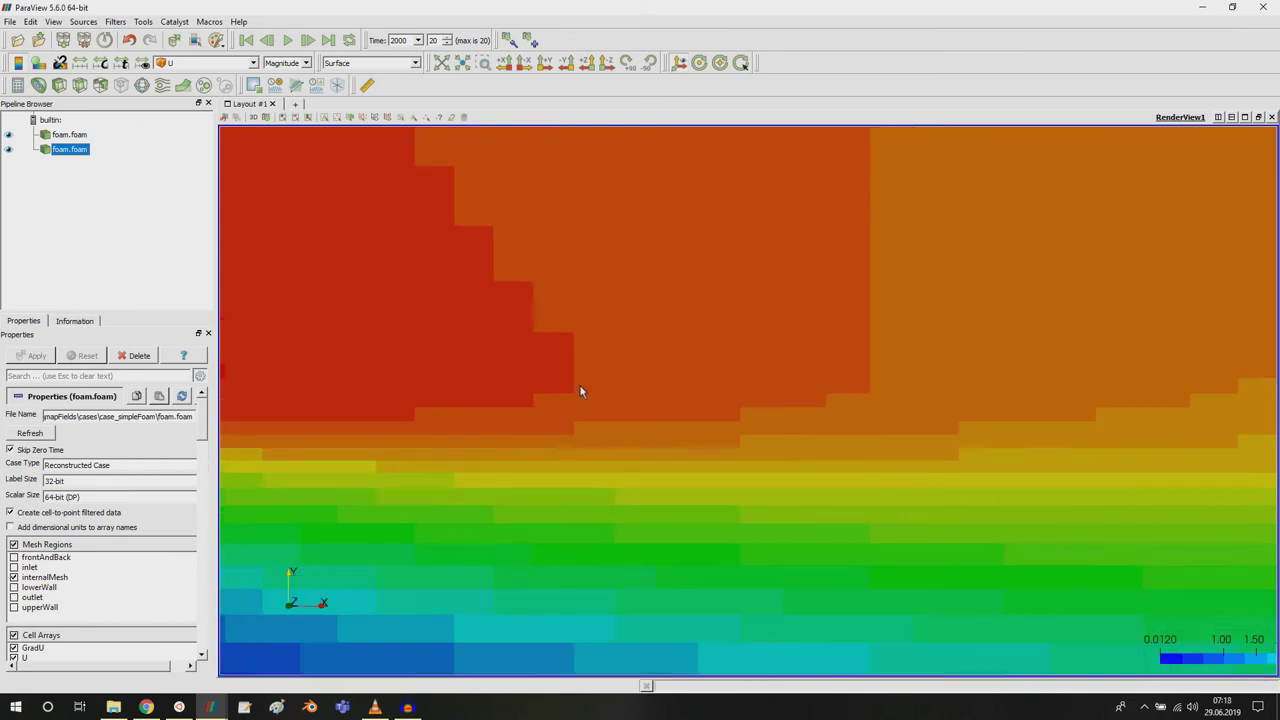
Switch simpleFoam to Surface With Edges and bring up pimpleFoam's representation choices.
click(397, 63)
click(388, 127)
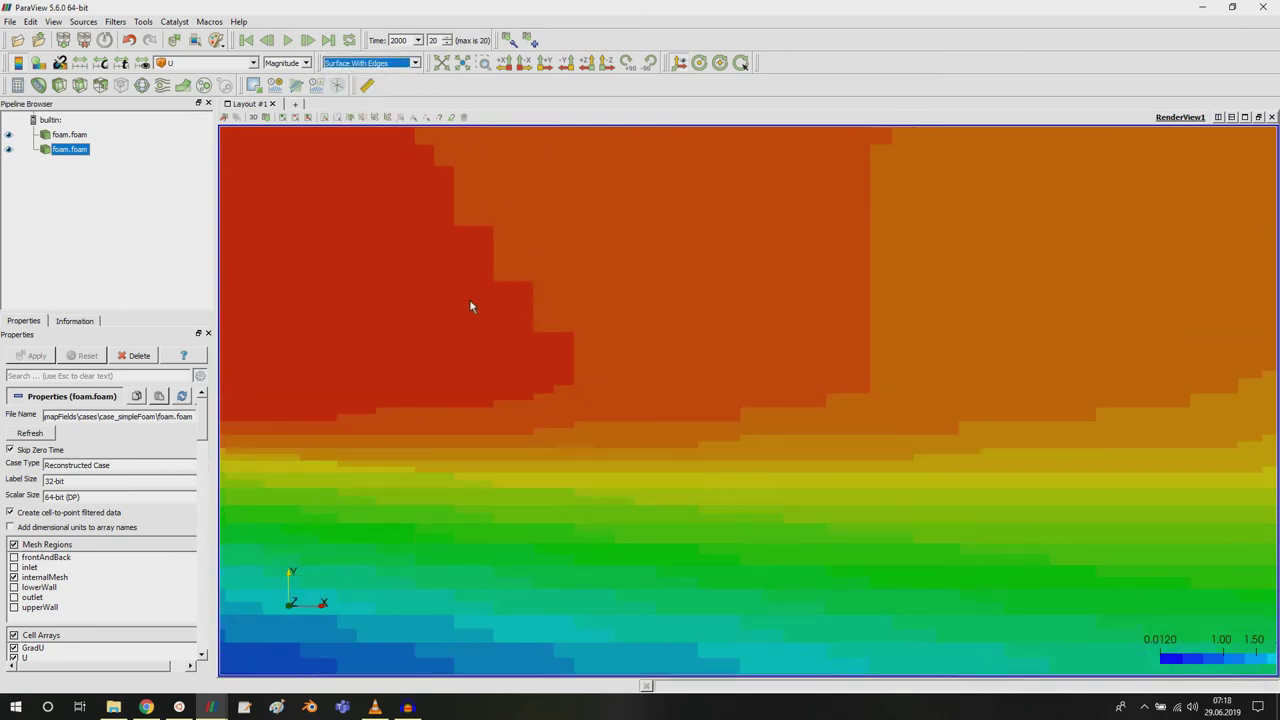
click(78, 134)
click(361, 63)
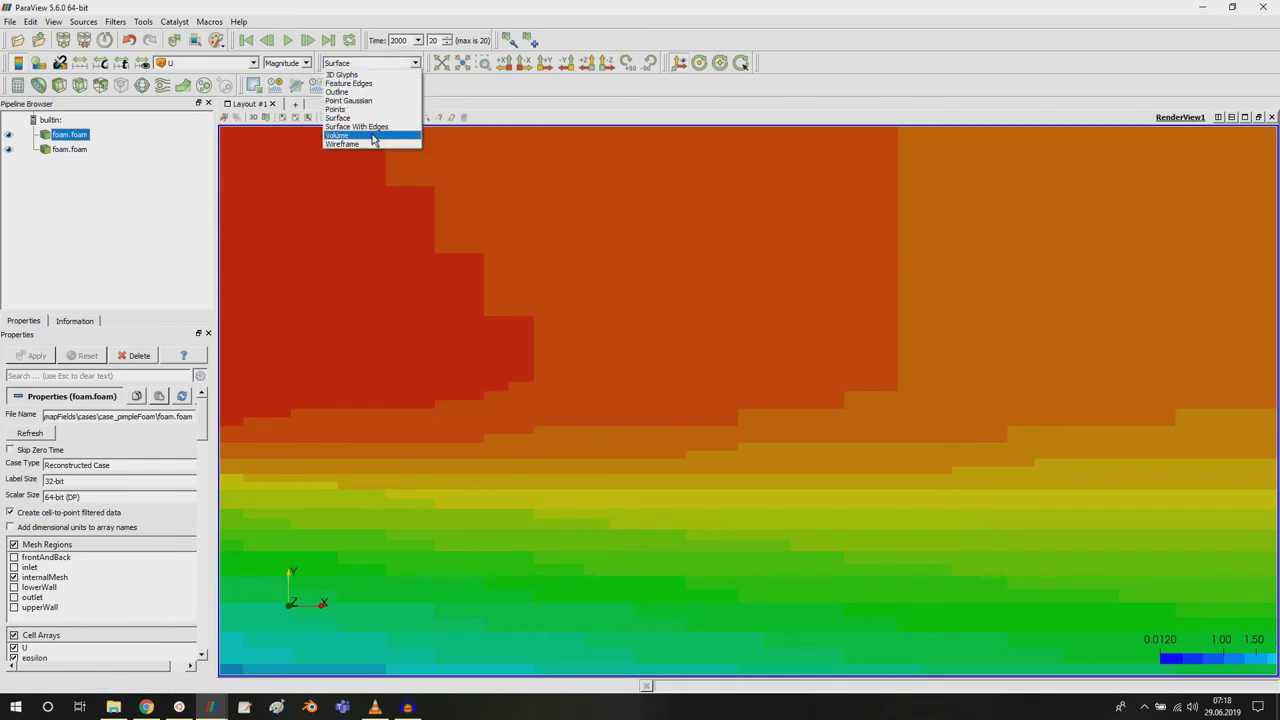
Render the pimpleFoam case as Surface With Edges.
click(372, 127)
click(9, 138)
scroll(498, 252, down, 5)
scroll(691, 314, up, 10)
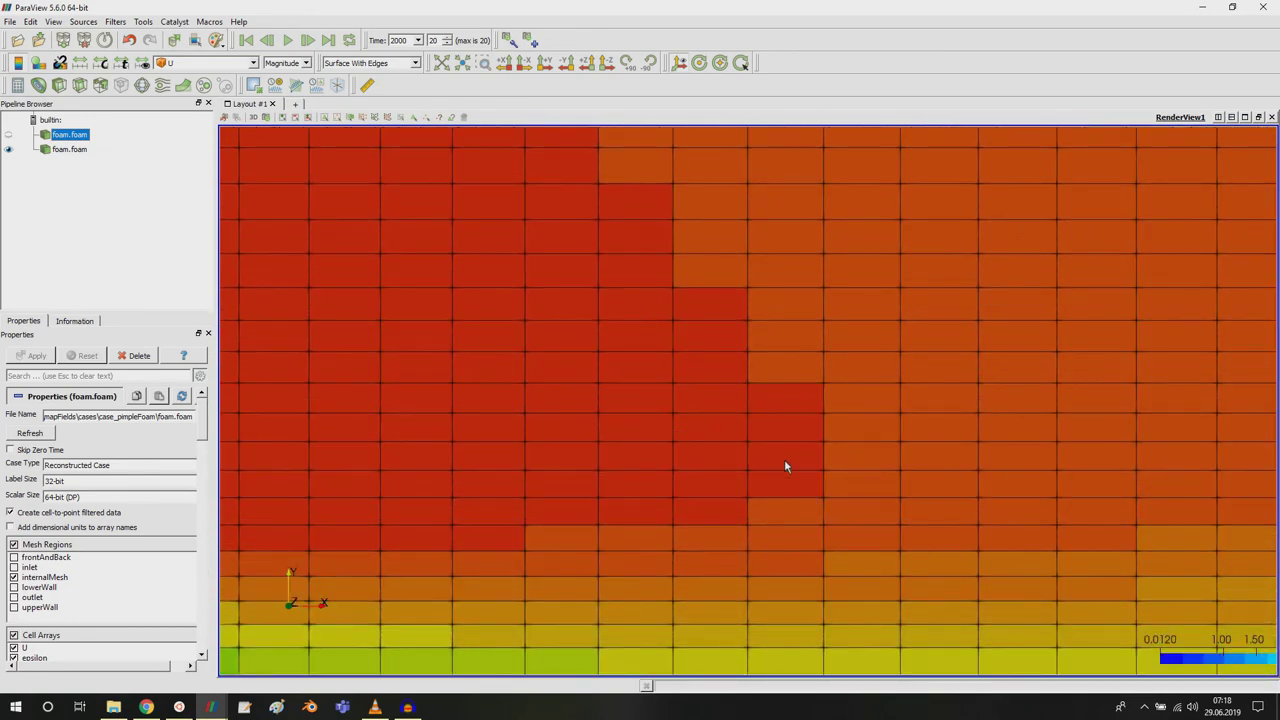
Toggle the fine pimpleFoam and coarse simpleFoam cases' visibility to compare their meshes.
click(8, 136)
click(8, 149)
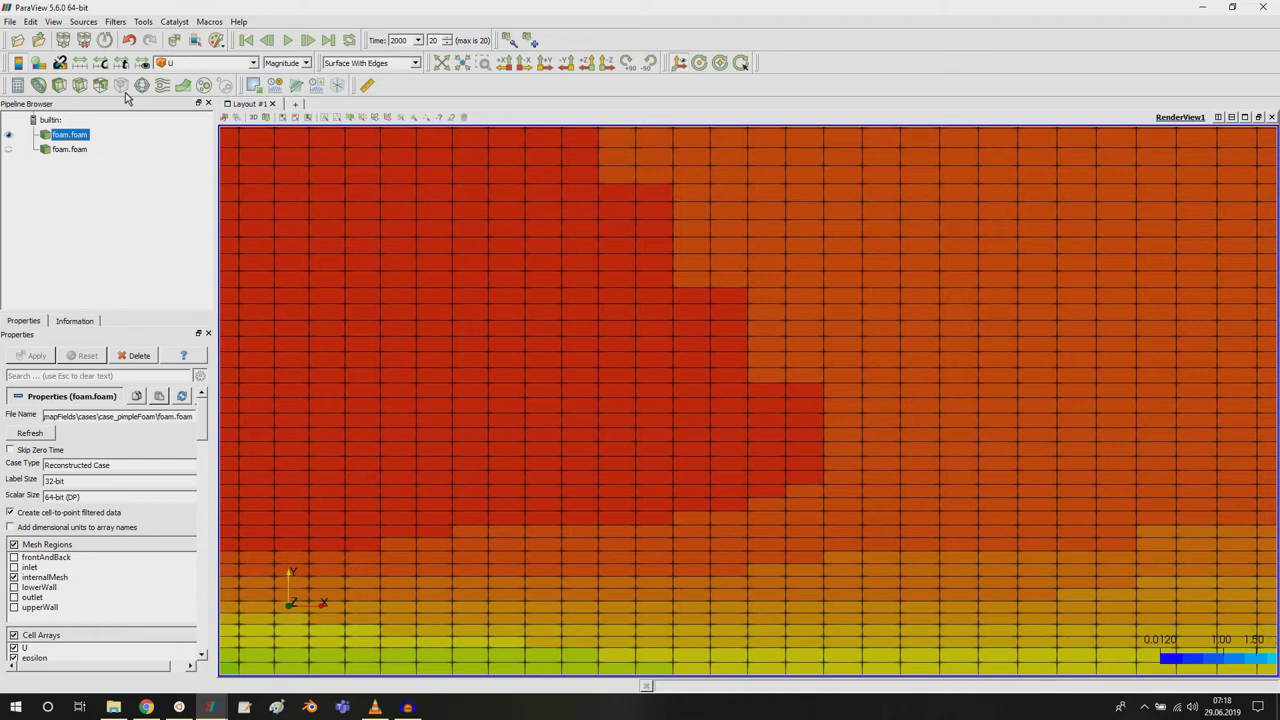
click(9, 150)
click(9, 150)
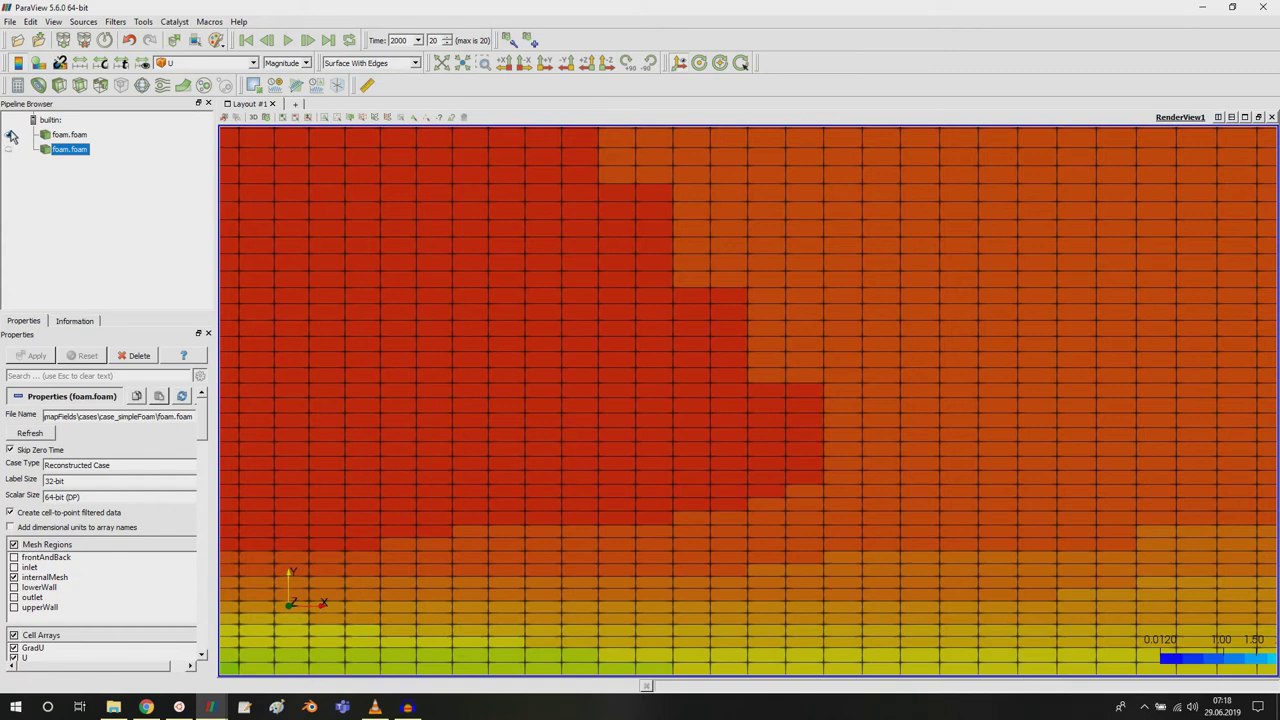
click(10, 136)
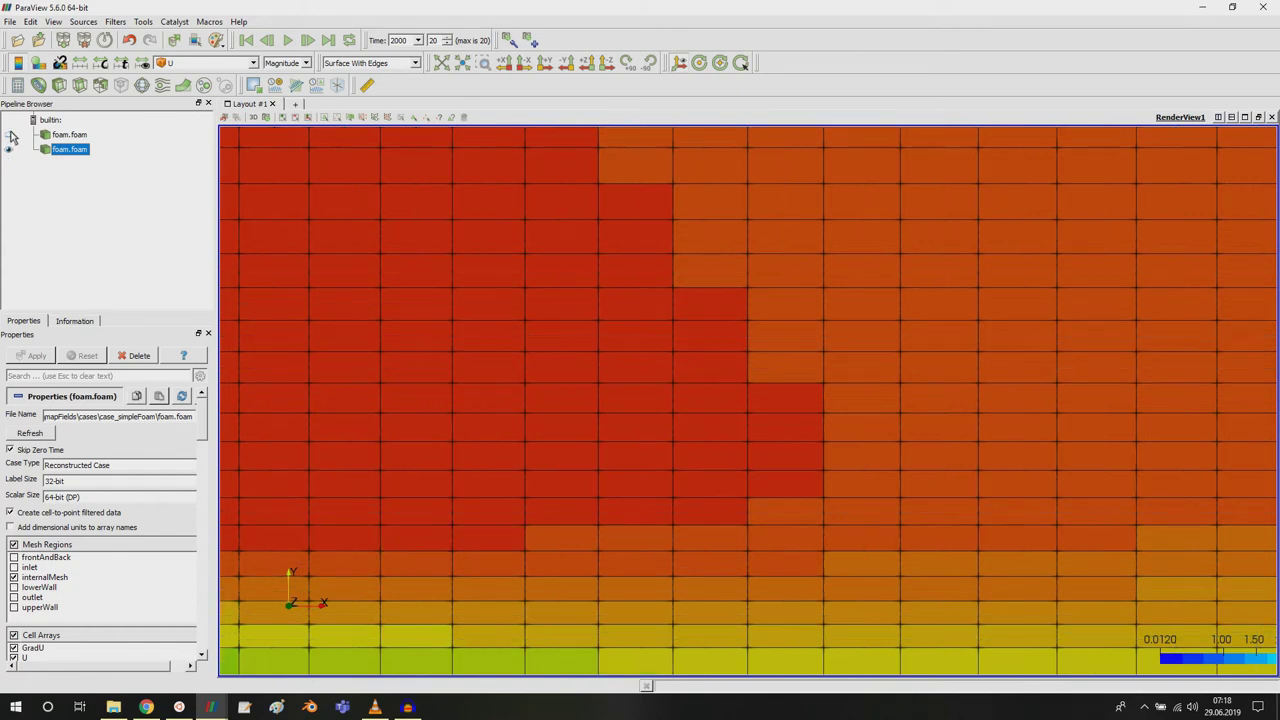
click(10, 136)
click(10, 136)
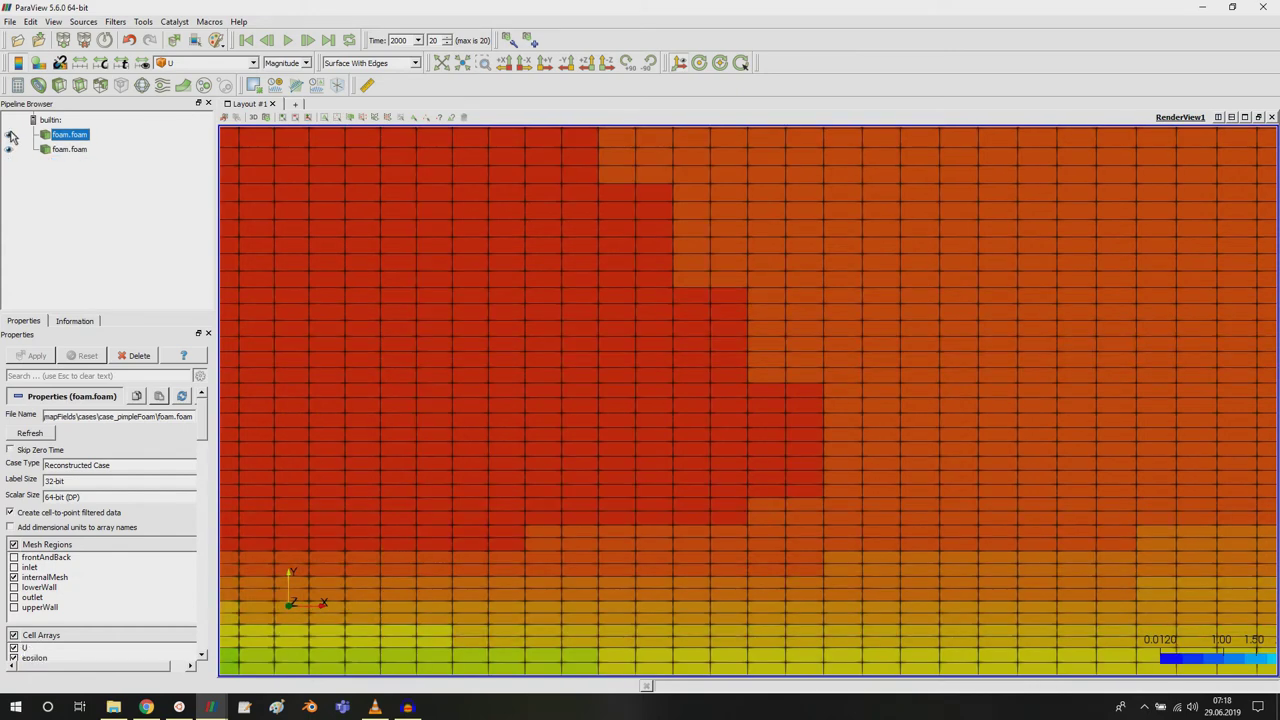
click(10, 136)
click(10, 136)
Zoom out until the whole step channel with U-coloured fine mesh is visible.
scroll(650, 260, down, 10)
scroll(750, 303, down, 4)
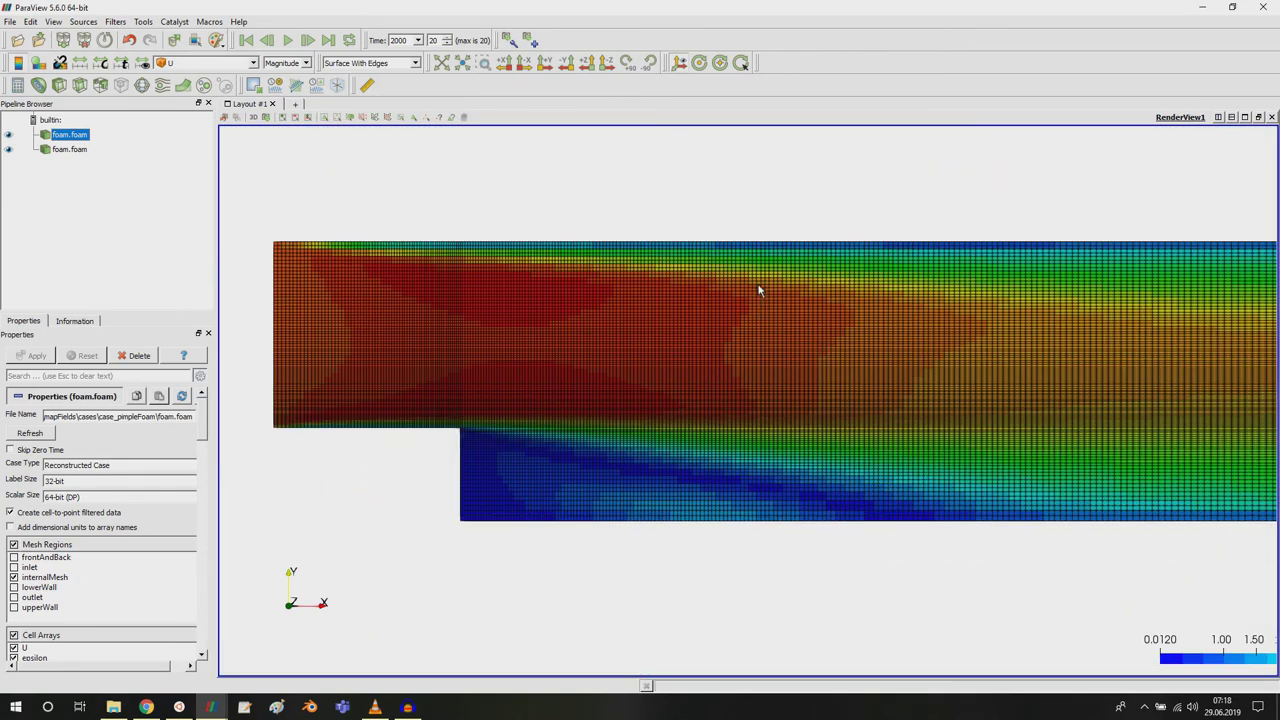
scroll(768, 320, up, 1)
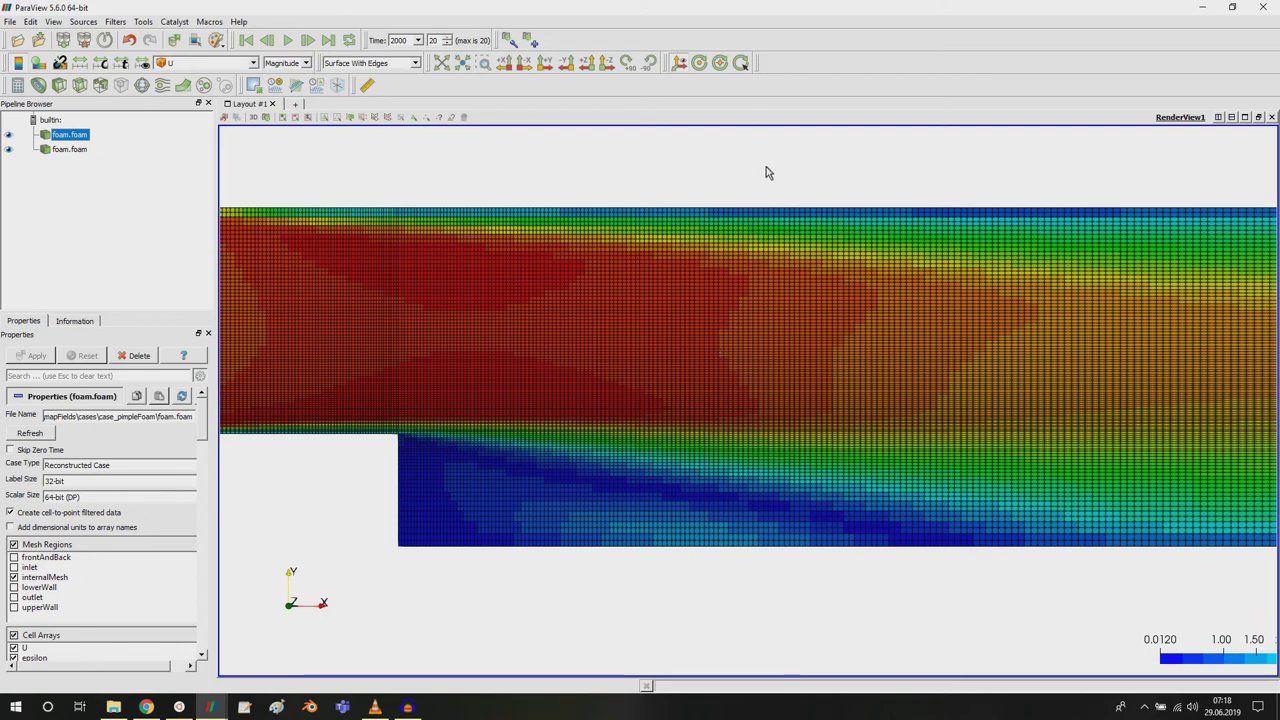
scroll(758, 355, down, 5)
scroll(739, 351, up, 4)
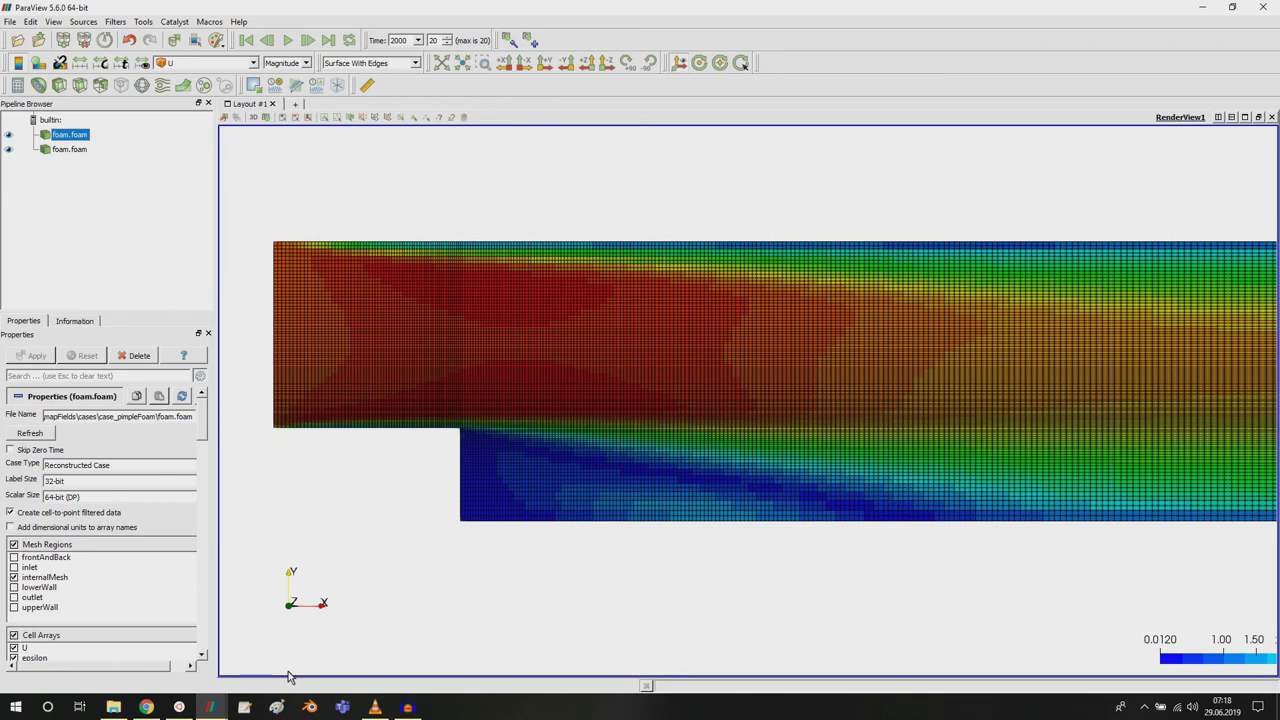
Go up to the cases folder in Explorer and highlight -consistent in the terminal command.
click(113, 707)
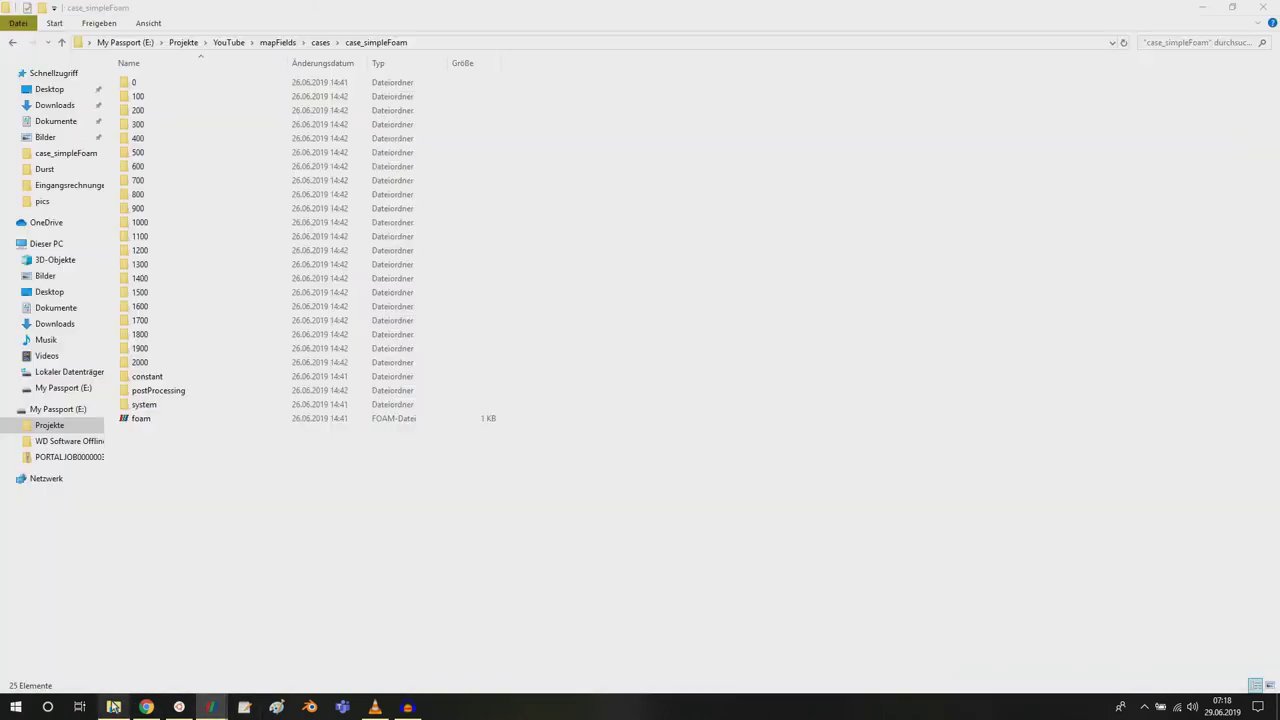
click(320, 42)
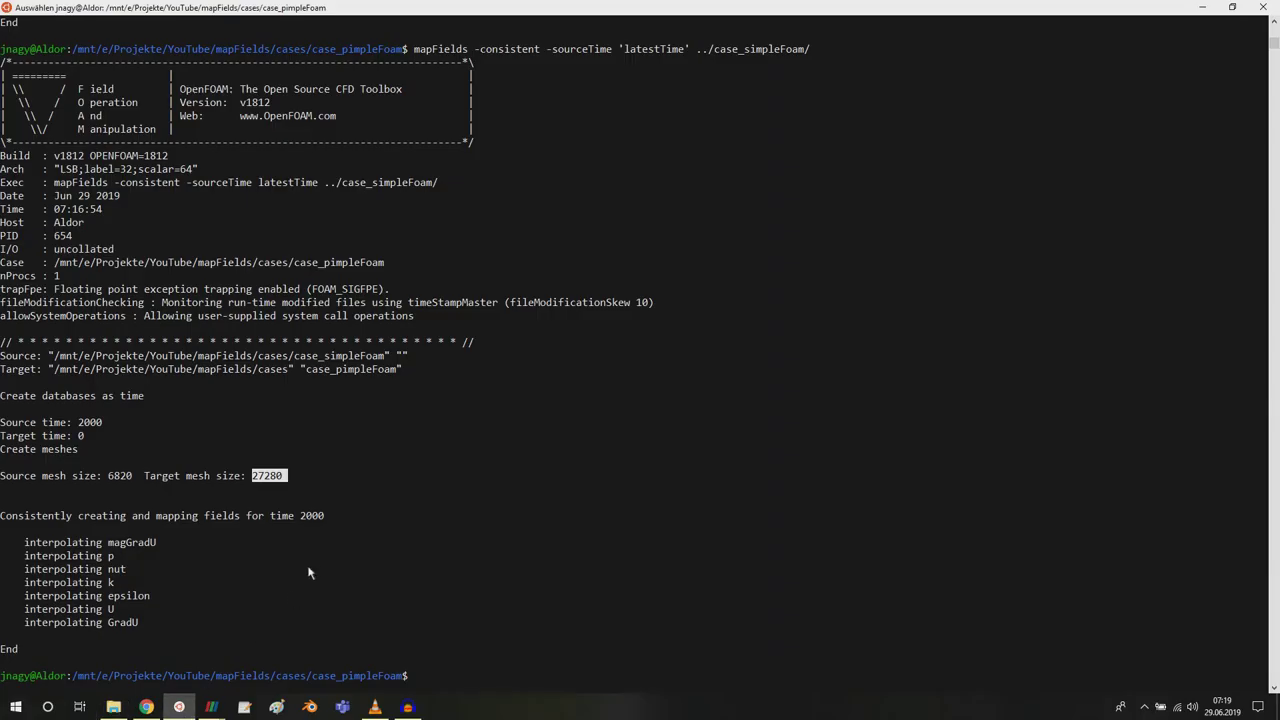
click(179, 707)
drag(474, 49, 540, 52)
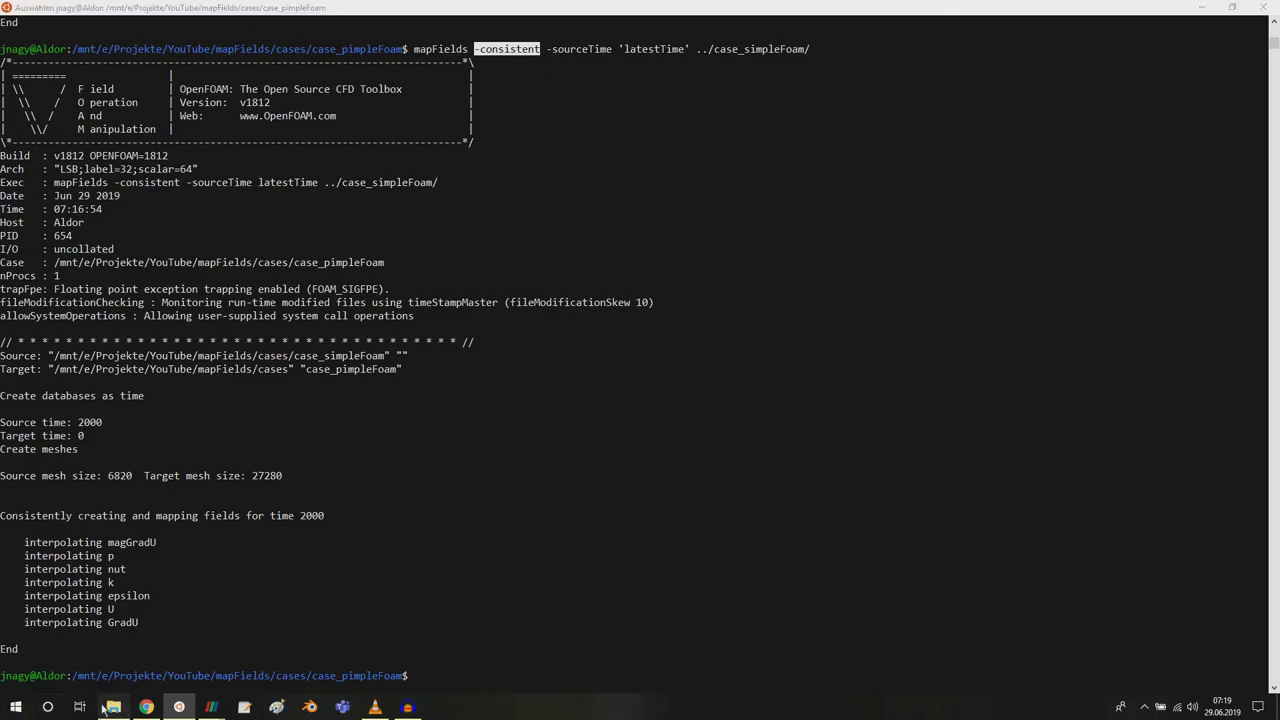
click(113, 707)
Open case_pimpleFoam's mapFieldsDict in Notepad++.
double_click(168, 84)
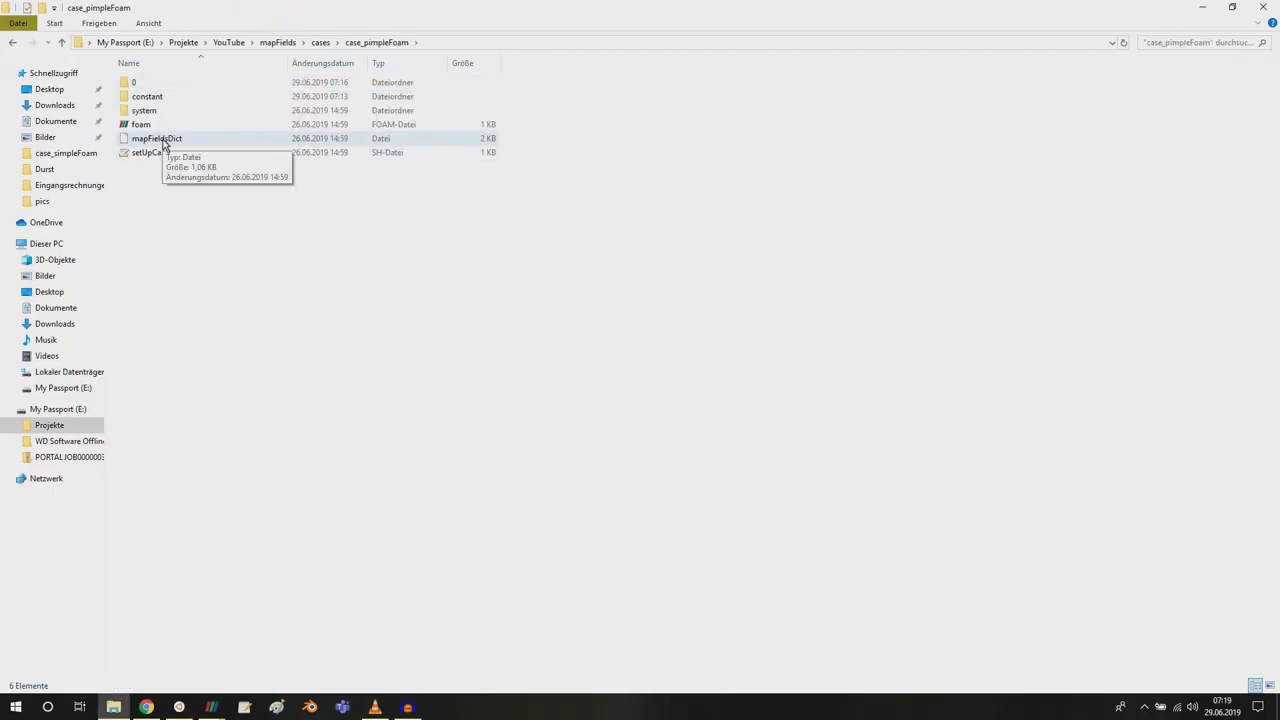
click(163, 142)
right_click(164, 141)
click(214, 177)
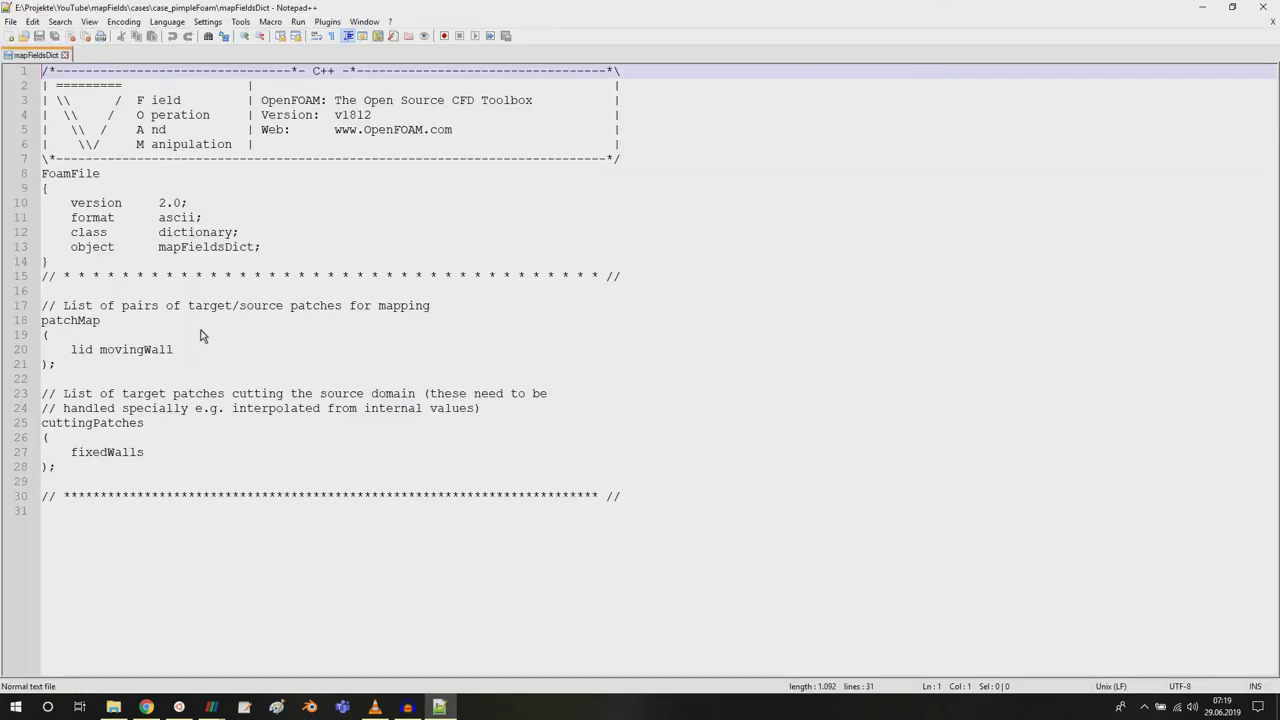
drag(67, 470, 56, 328)
double_click(56, 326)
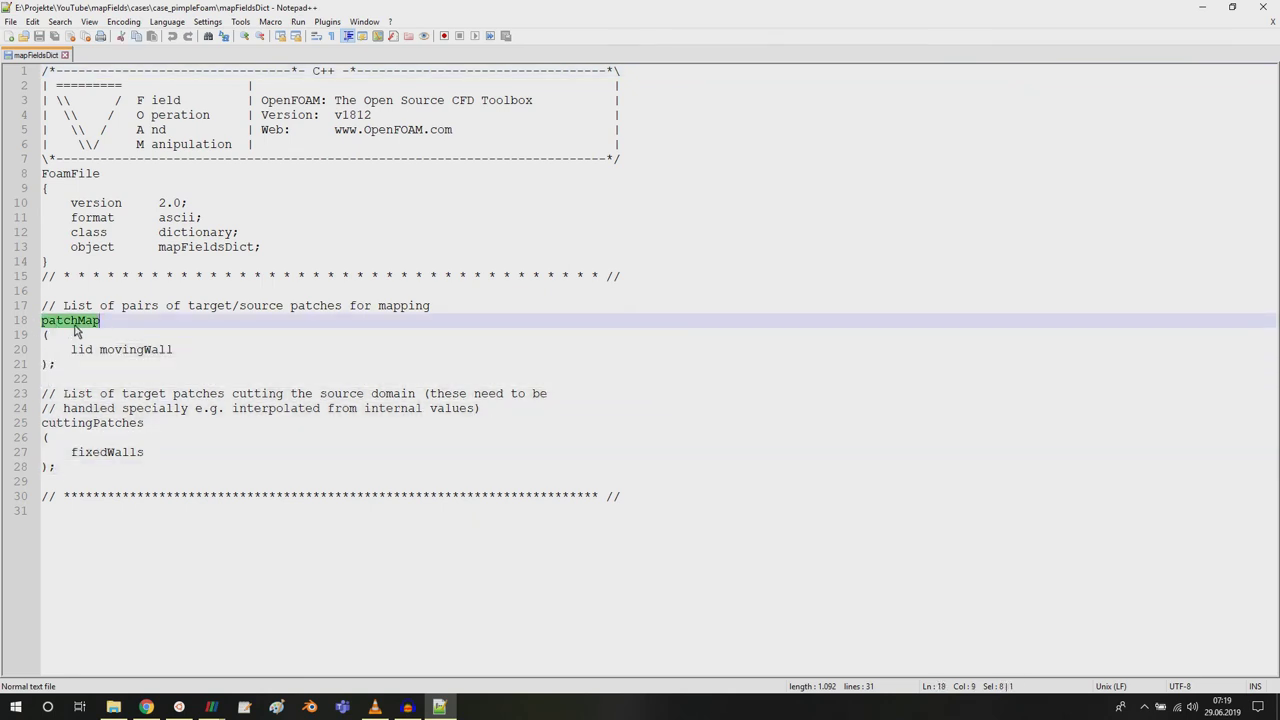
double_click(93, 424)
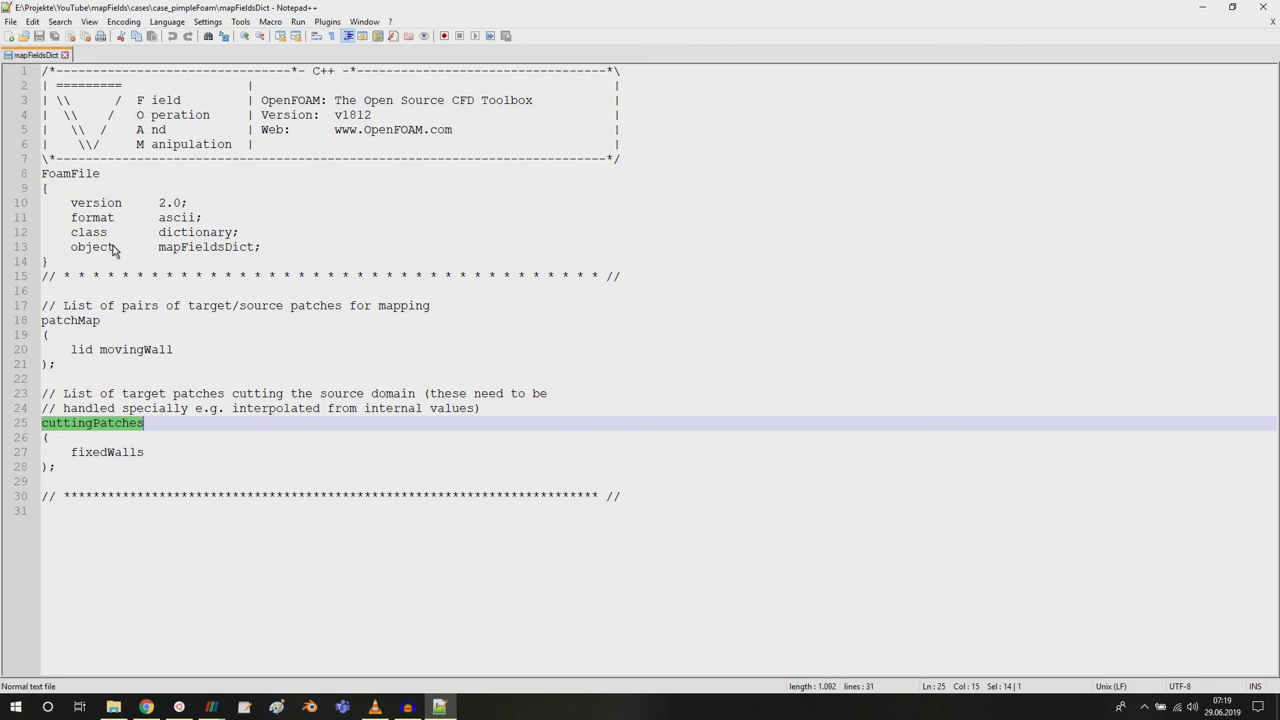
click(159, 554)
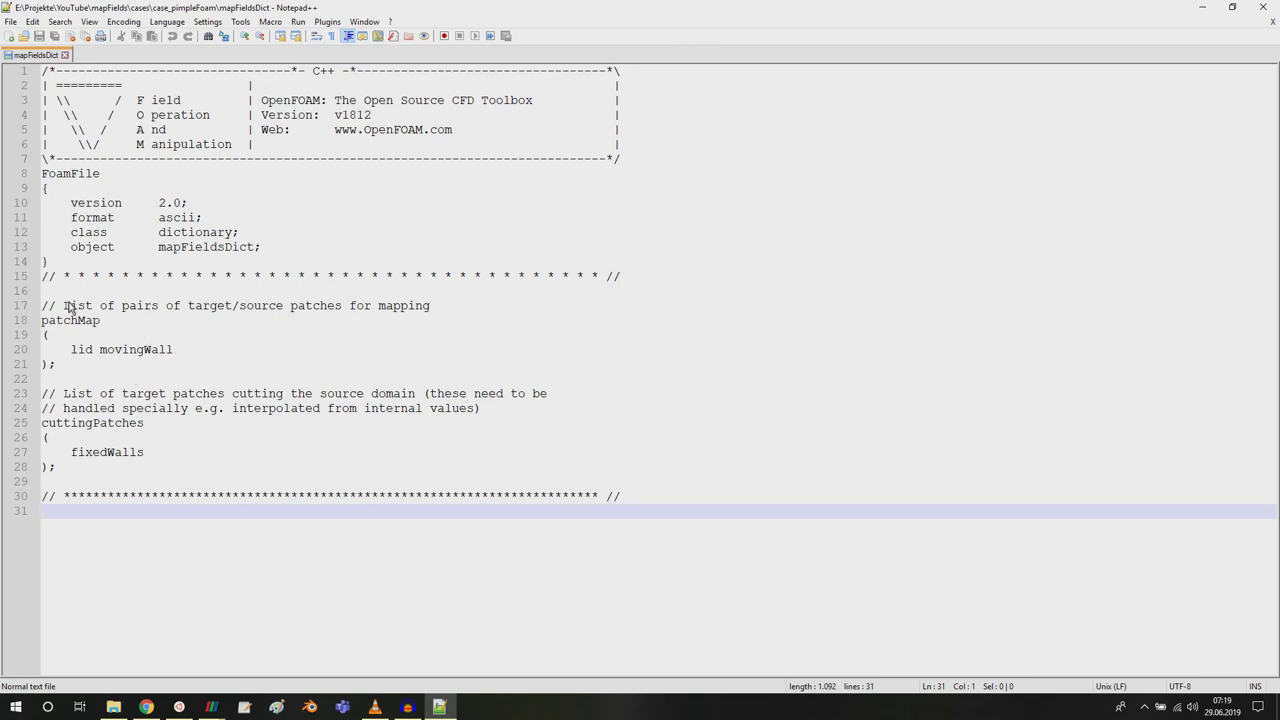
drag(63, 306, 358, 310)
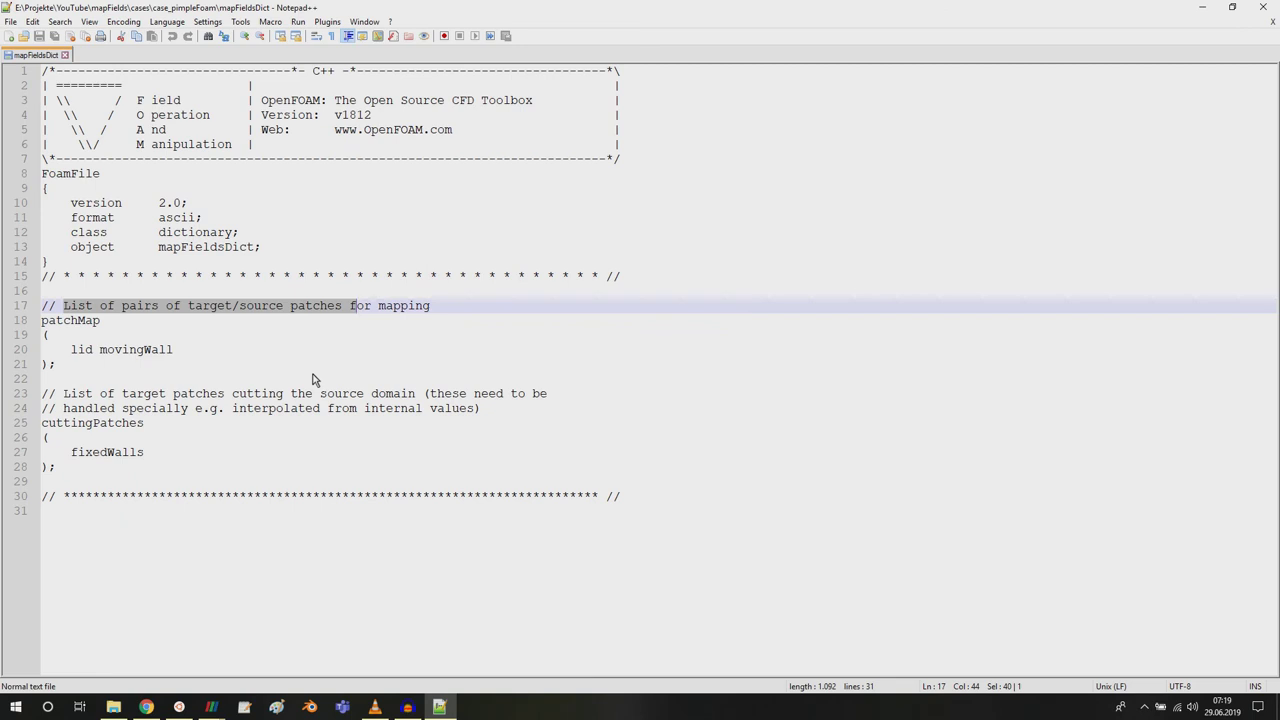
double_click(108, 453)
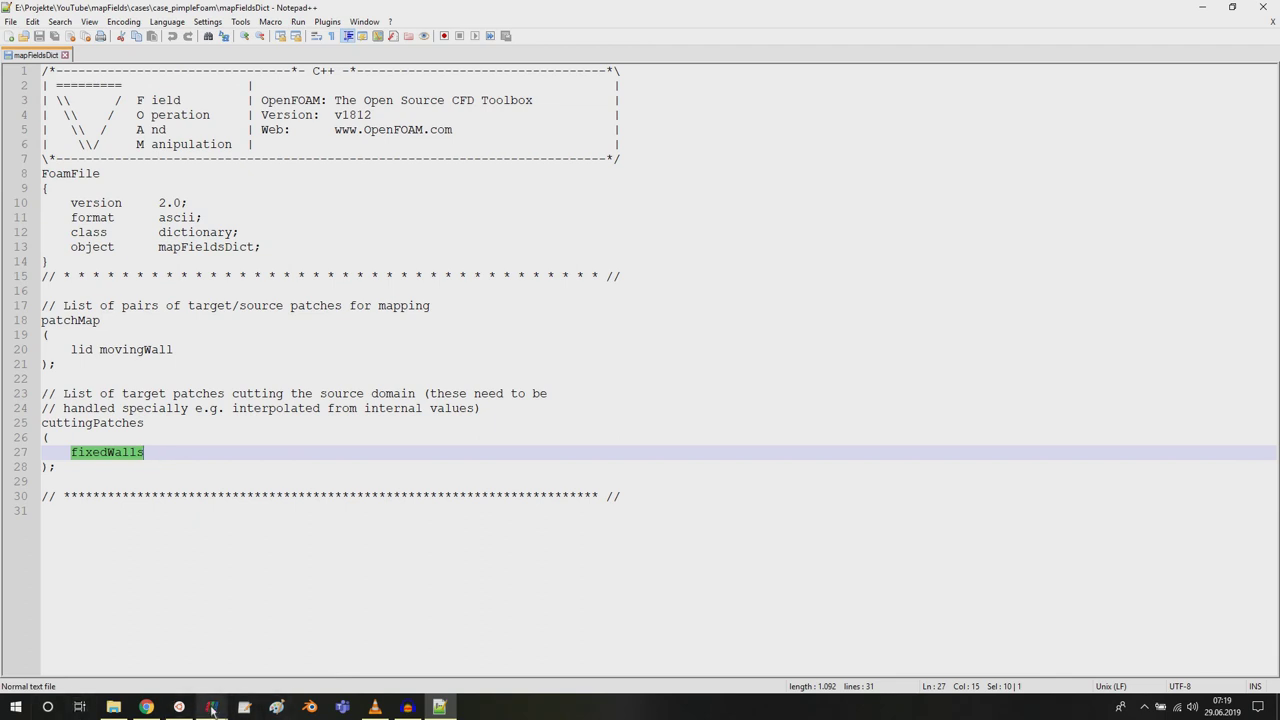
mouse_move(212, 710)
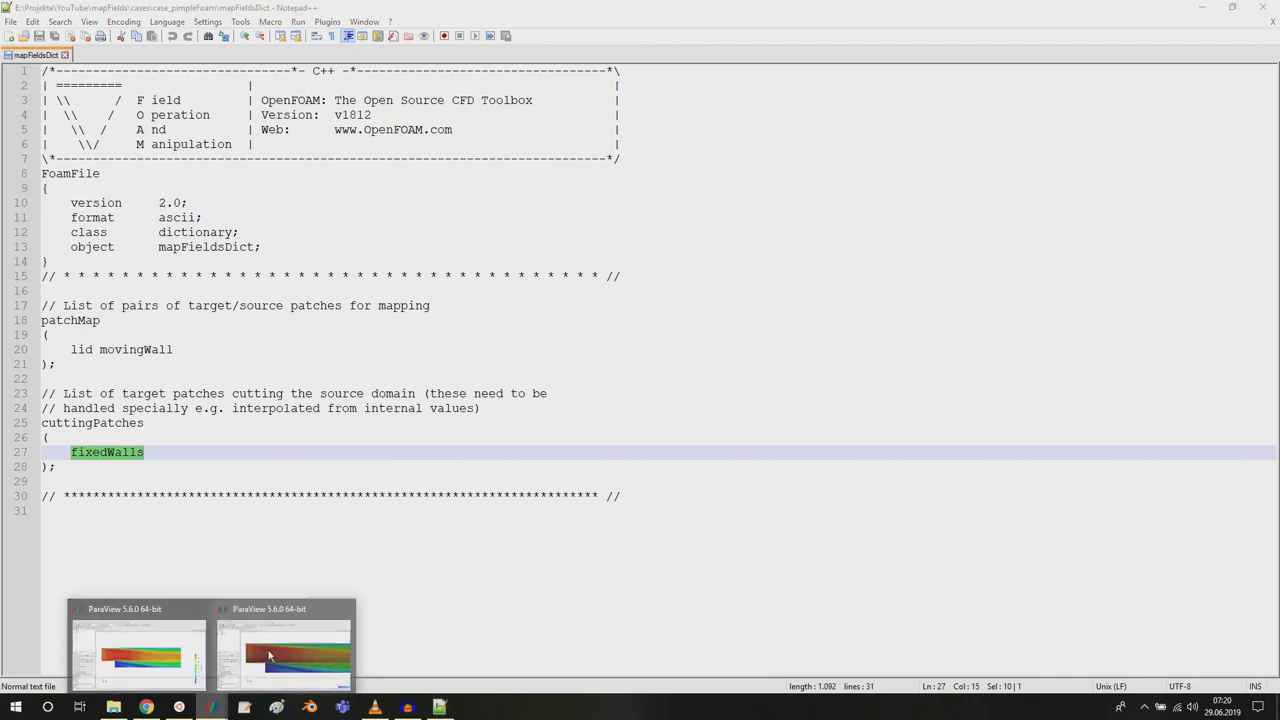
Hide the pimpleFoam case in ParaView and zoom in on the coarse simpleFoam step.
click(300, 652)
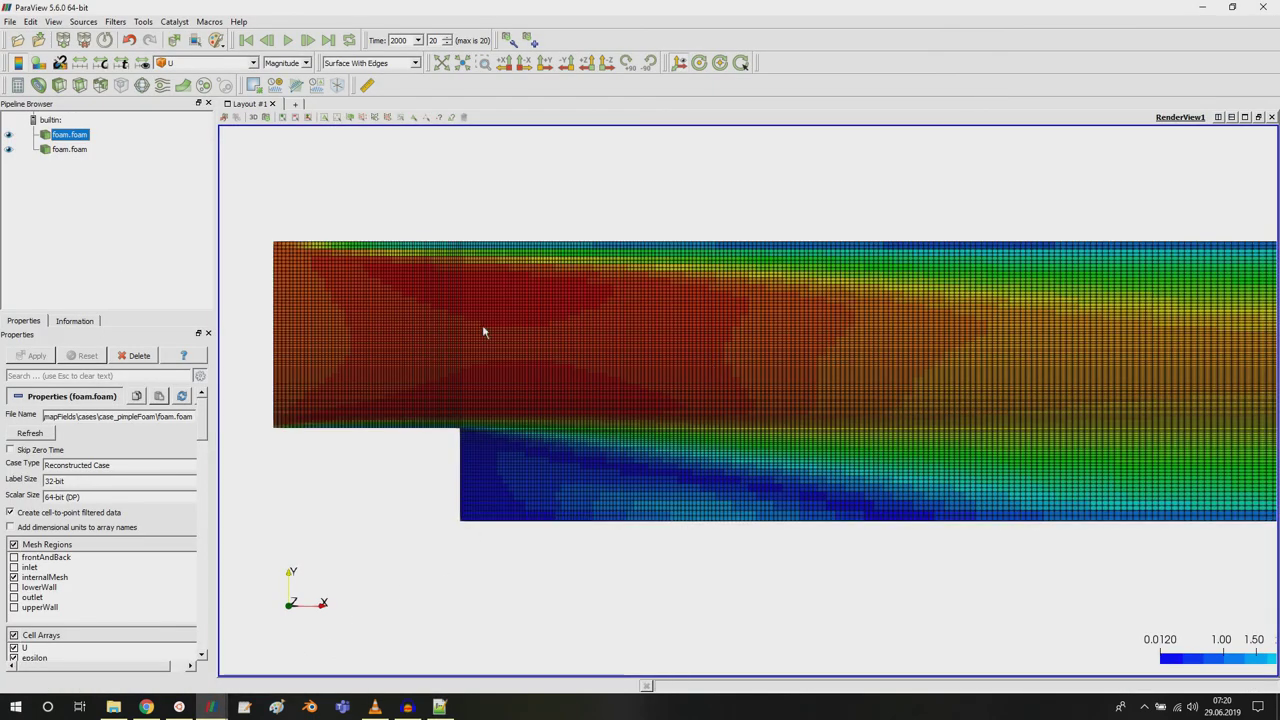
click(8, 134)
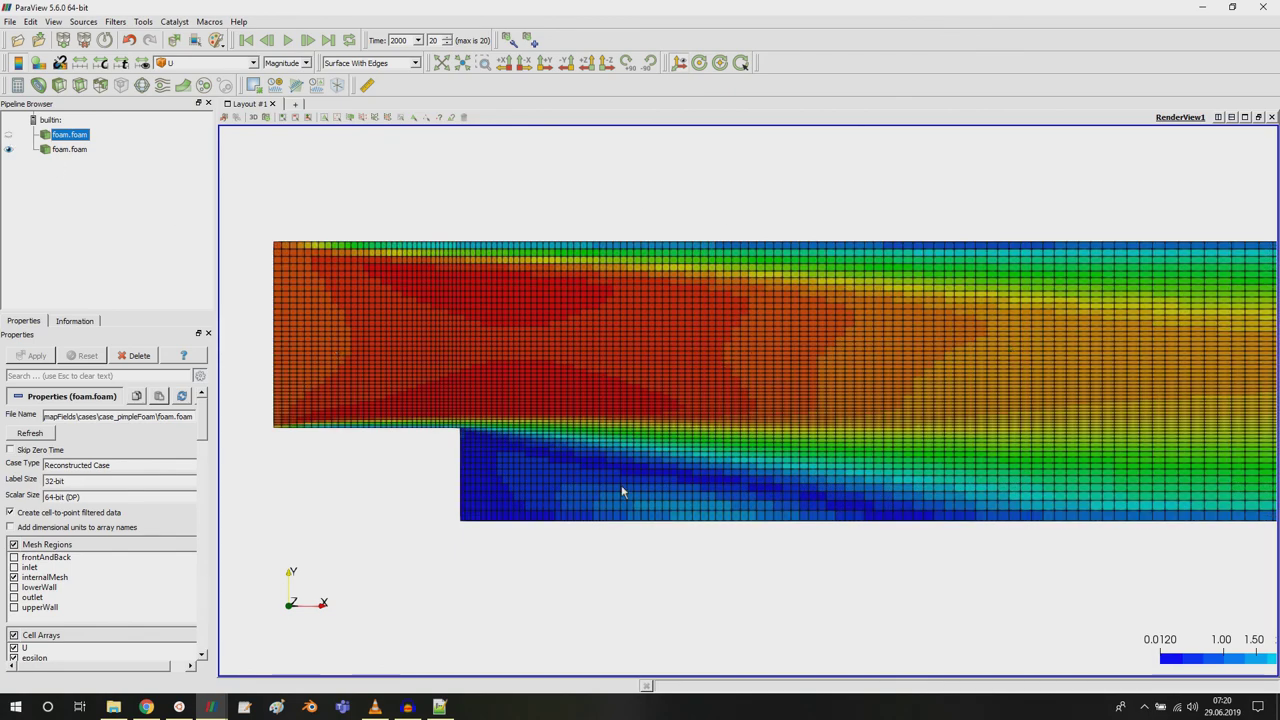
scroll(660, 405, up, 5)
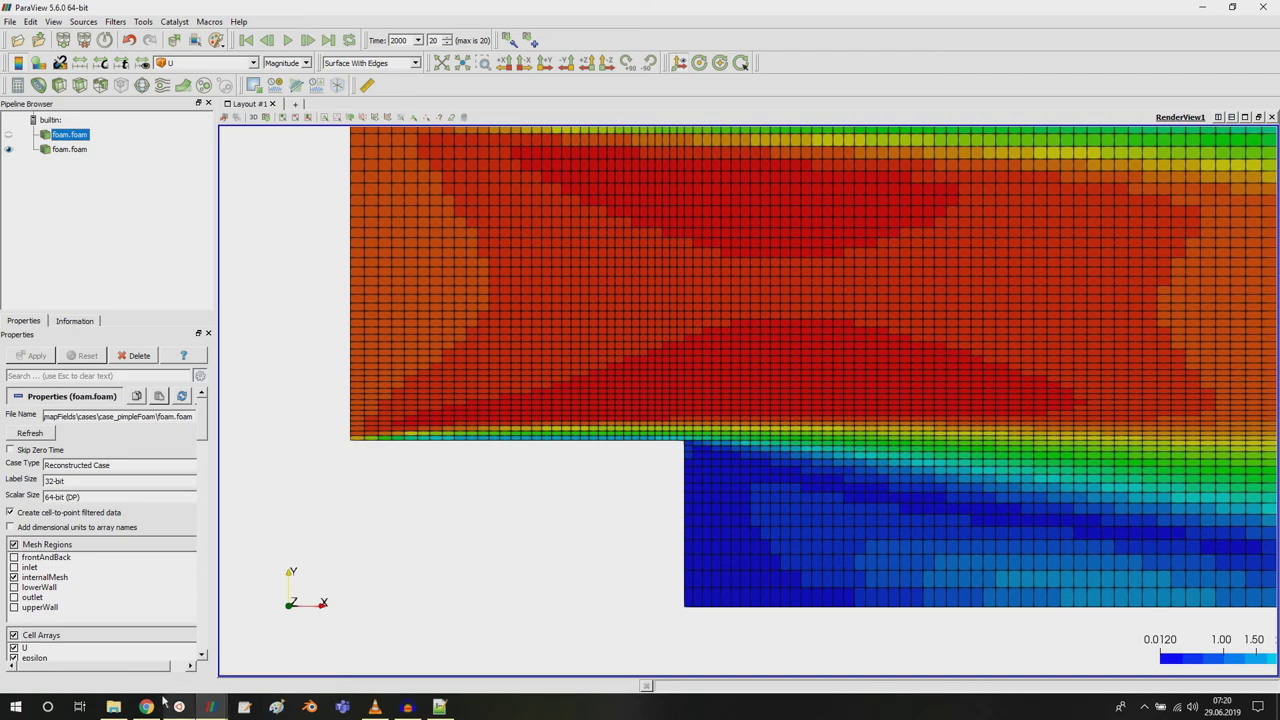
click(439, 707)
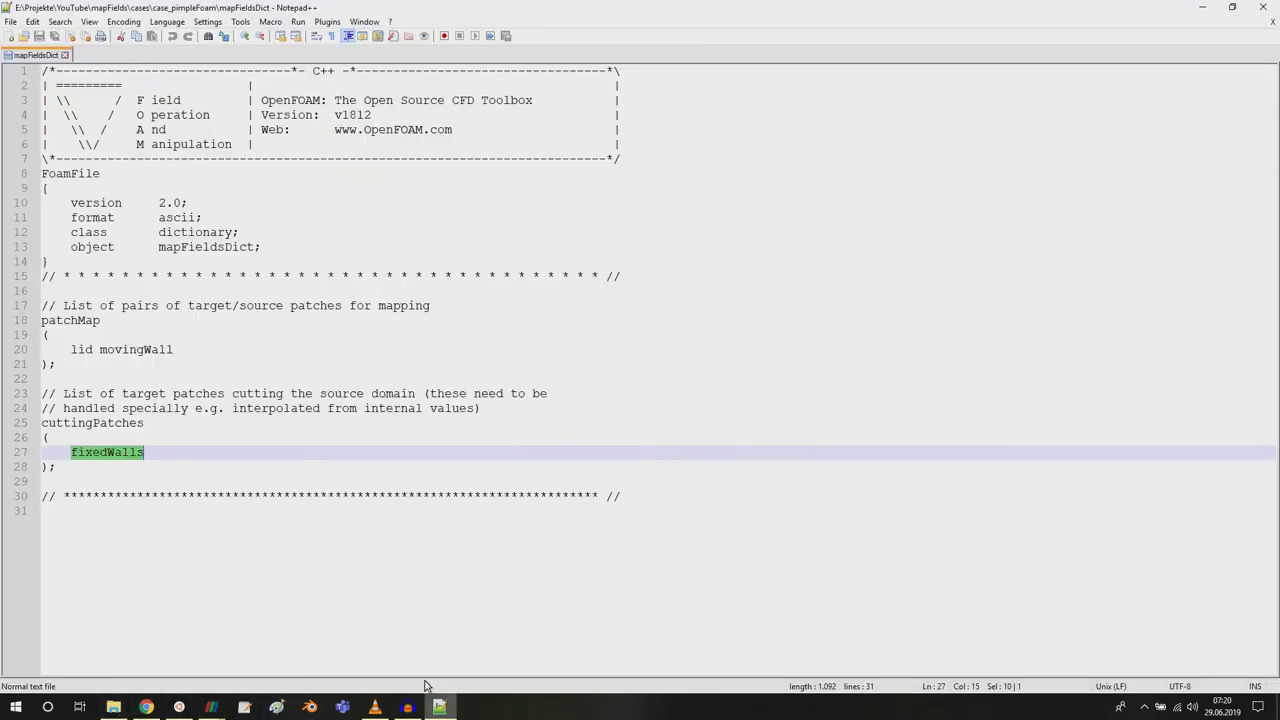
click(107, 451)
double_click(106, 452)
double_click(126, 350)
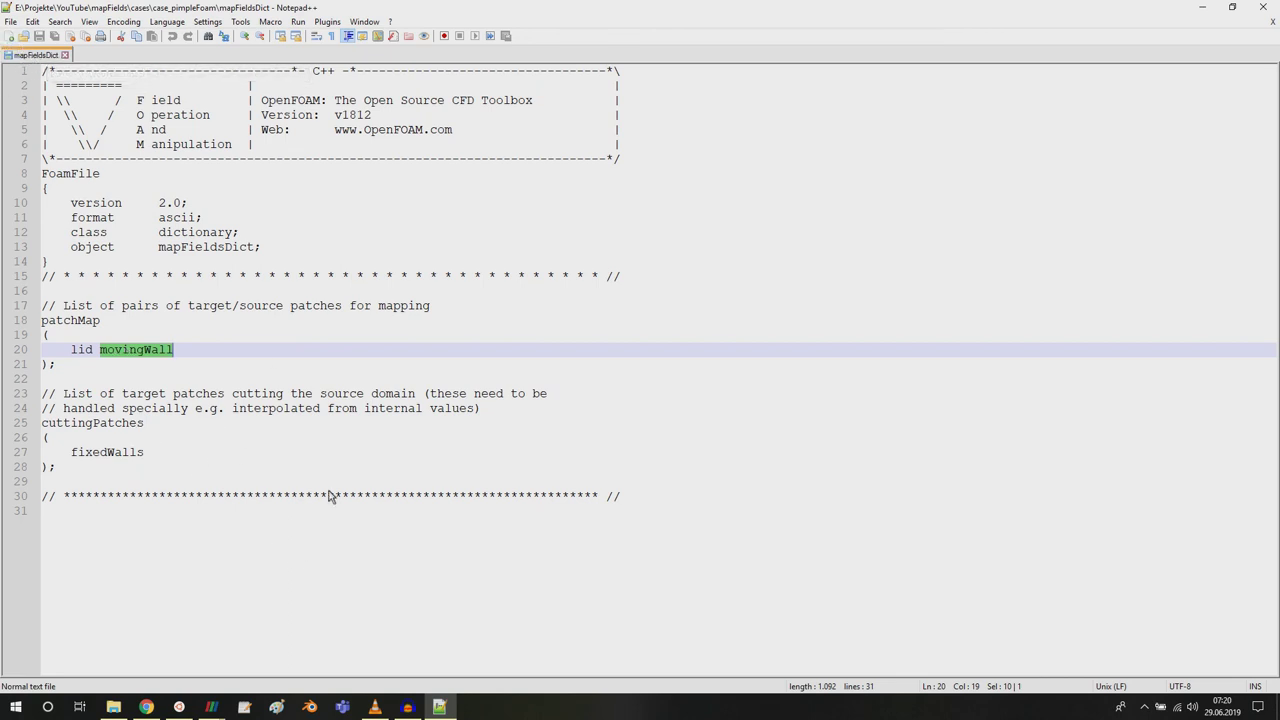
click(408, 561)
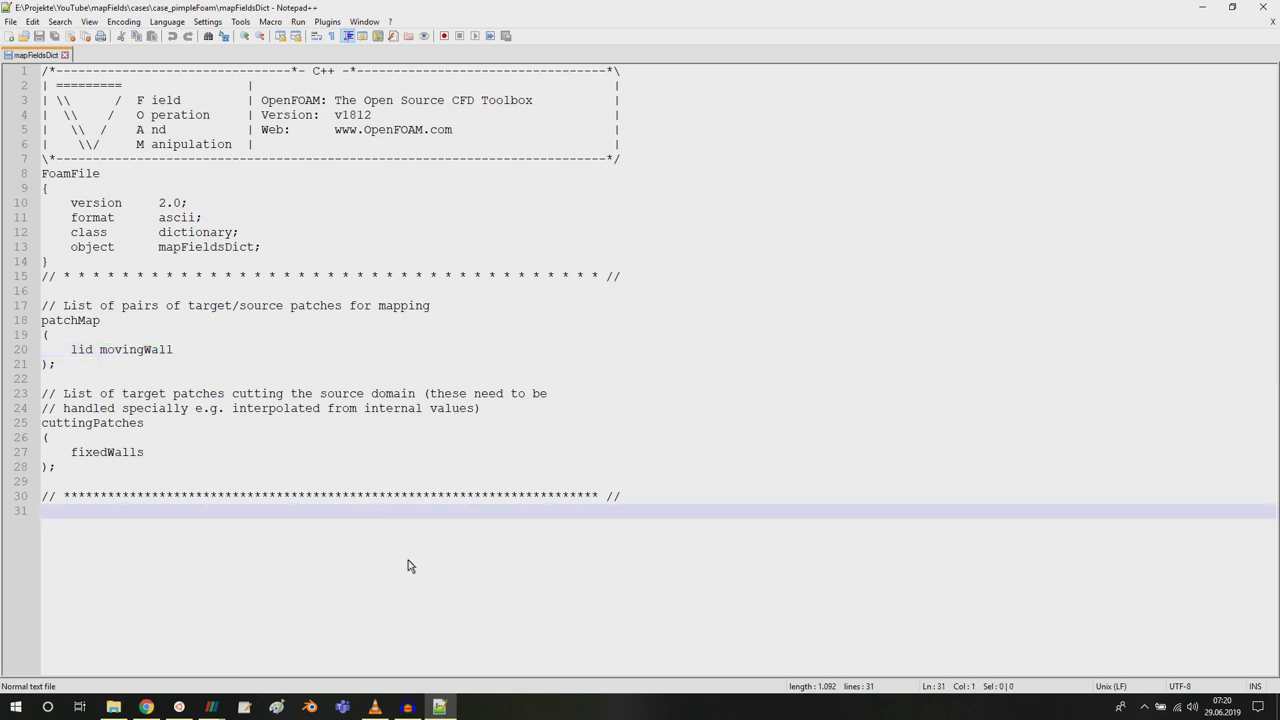